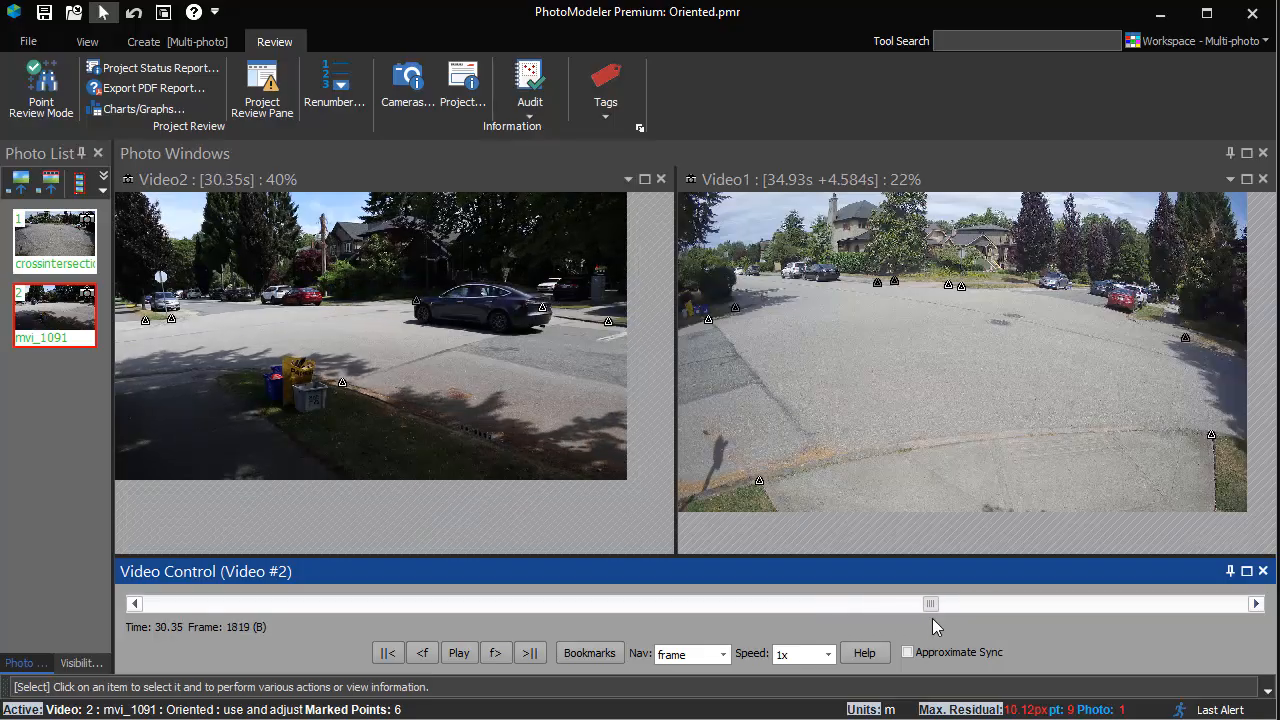
Step Video2 back frame by frame to about 29.33 s and play it forward to about 30.90 s
{"action": "left_click", "coordinate": [423, 653]}
{"action": "left_click", "coordinate": [423, 653]}
{"action": "left_click", "coordinate": [423, 653]}
{"action": "left_click", "coordinate": [423, 653]}
{"action": "left_click", "coordinate": [423, 653]}
{"action": "left_click", "coordinate": [423, 653]}
{"action": "left_click", "coordinate": [423, 653]}
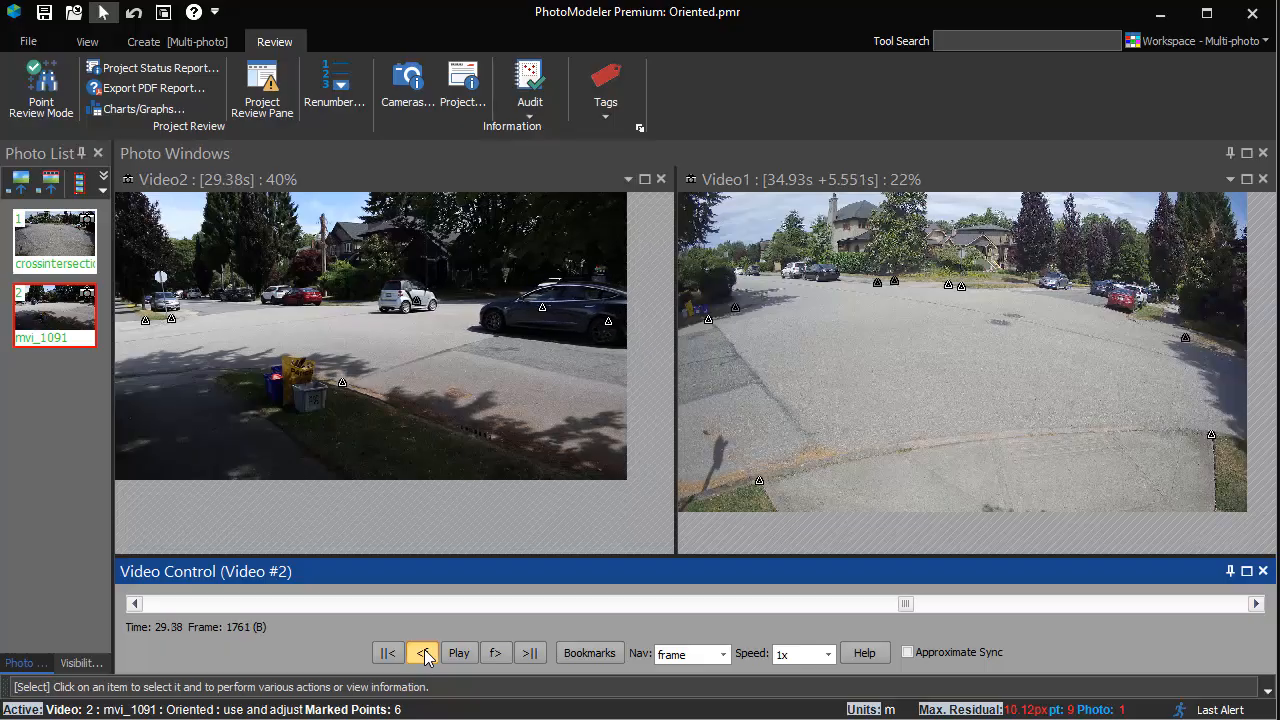
{"action": "left_click", "coordinate": [423, 653]}
{"action": "left_click", "coordinate": [423, 653]}
{"action": "left_click", "coordinate": [423, 653]}
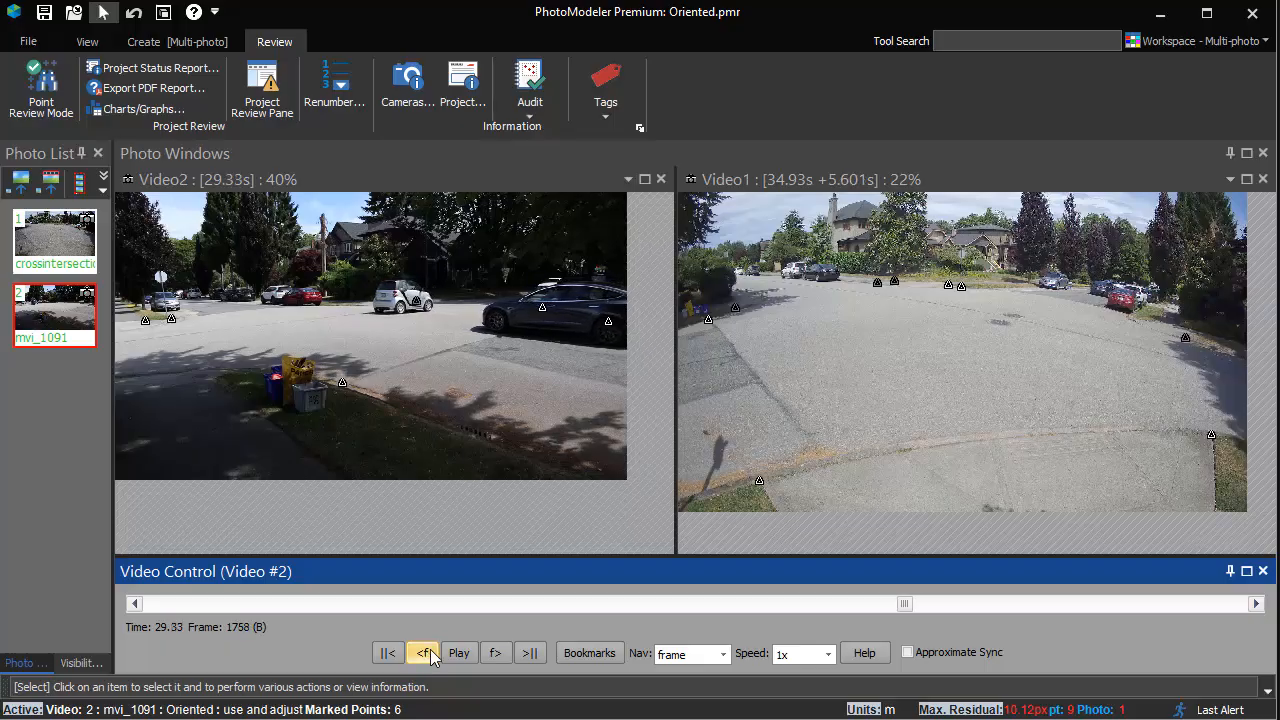
{"action": "left_click", "coordinate": [463, 653]}
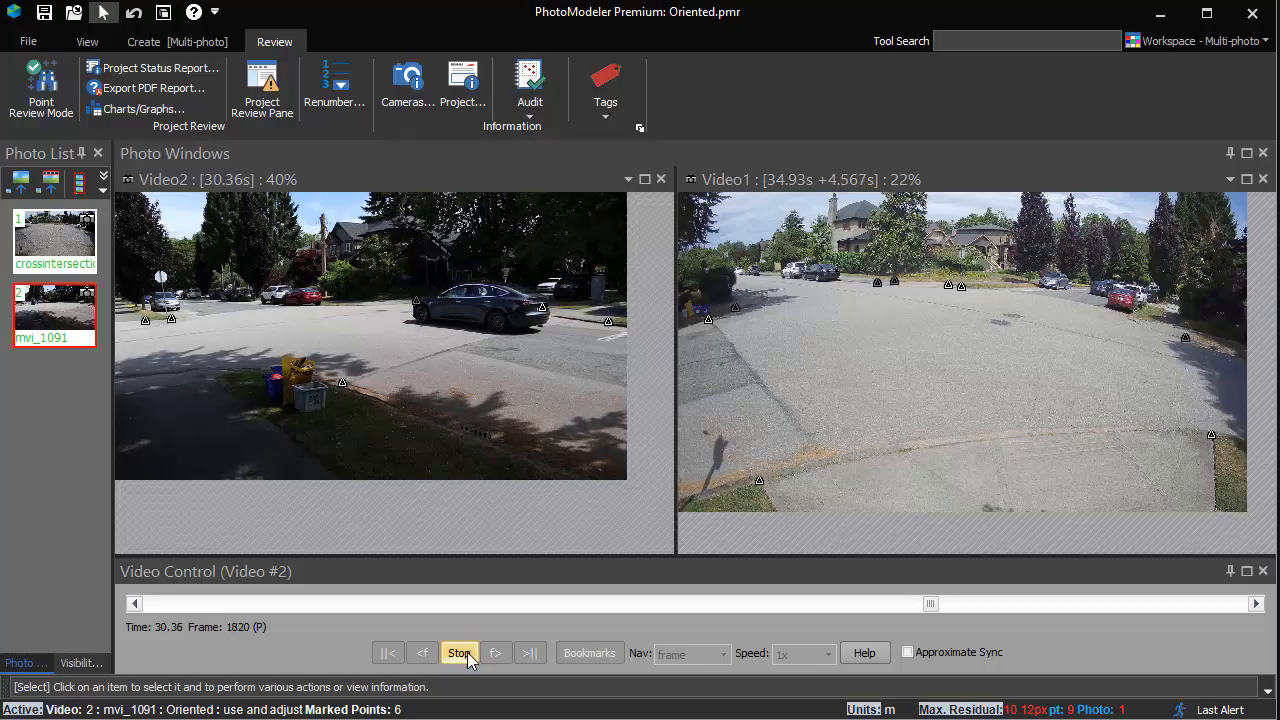
{"action": "left_click", "coordinate": [461, 653]}
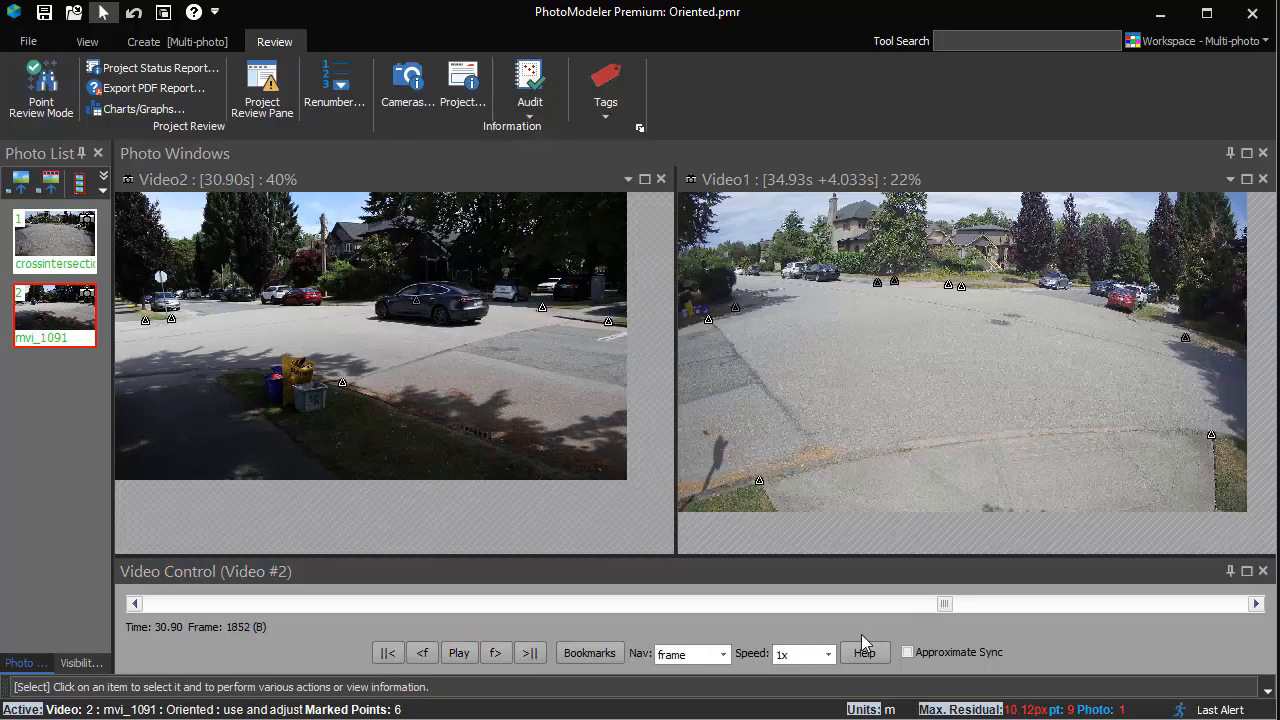
Enlarge Video2 to 150% on the dark car and scrub it back to about 27.16 s
{"action": "left_click", "coordinate": [410, 167]}
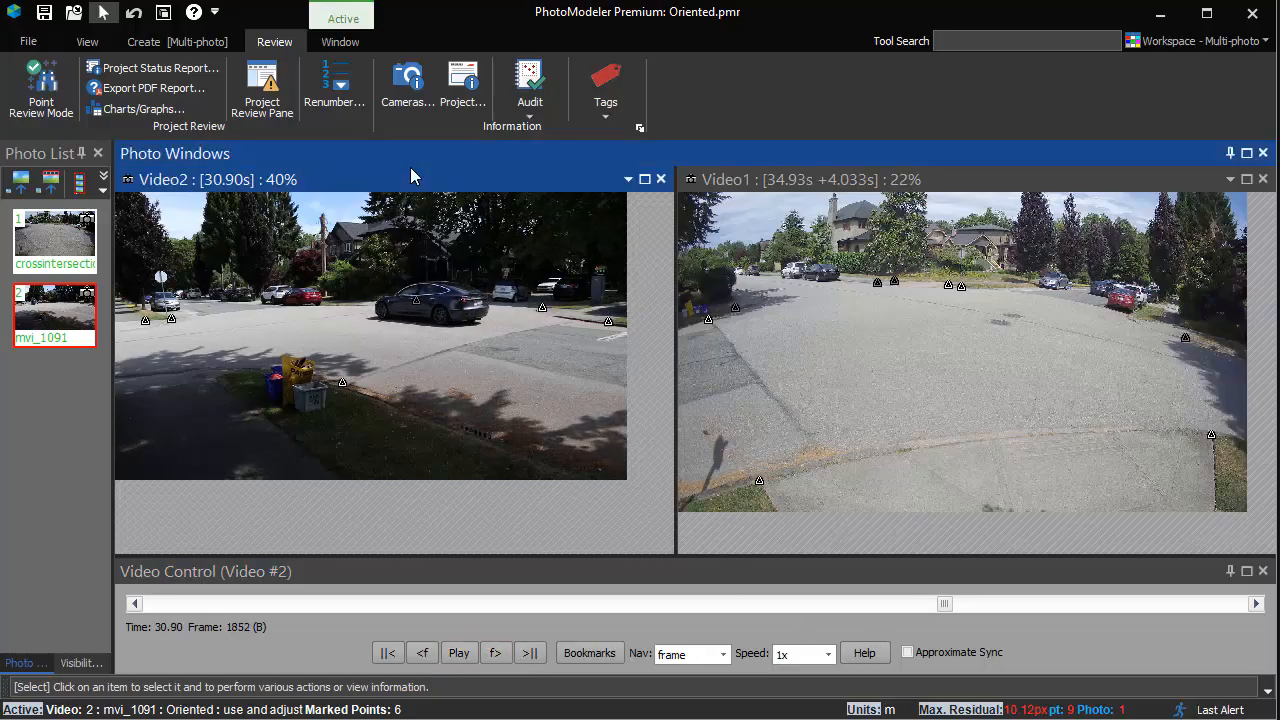
{"action": "scroll", "coordinate": [510, 343], "scroll_direction": "up", "scroll_amount": 4}
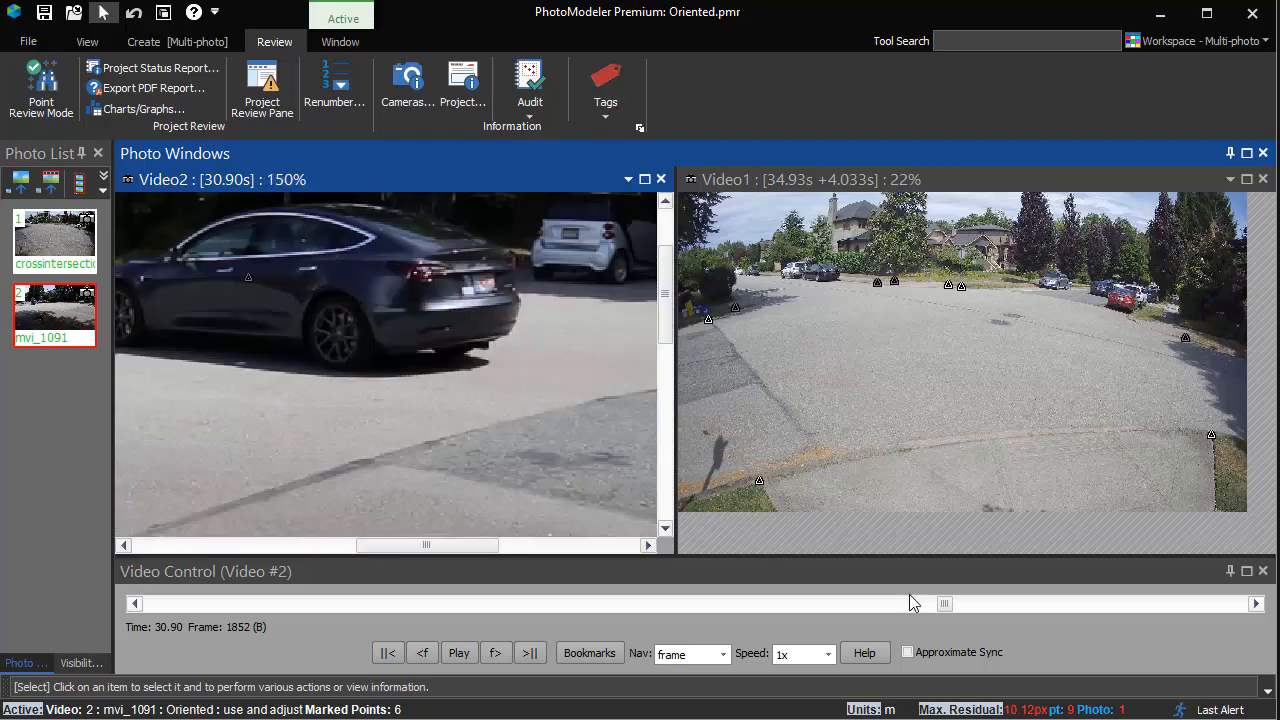
{"action": "left_click_drag", "start_coordinate": [945, 604], "coordinate": [849, 605]}
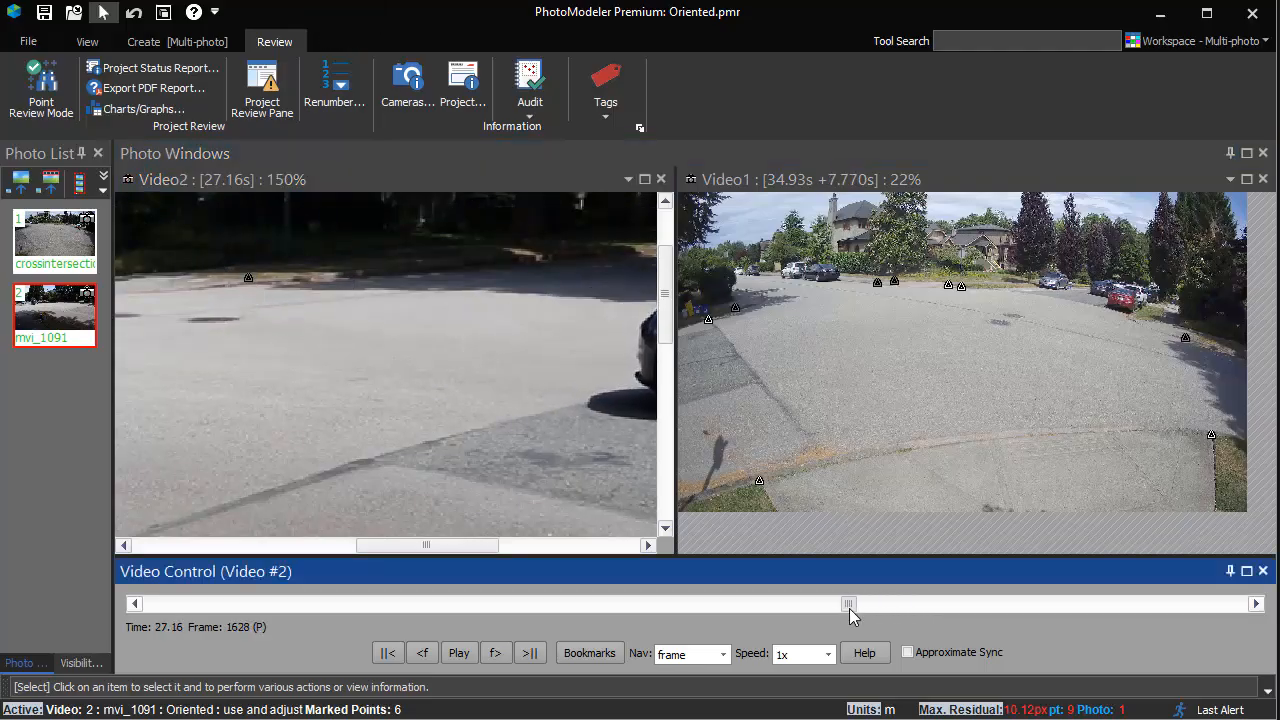
{"action": "middle_click_drag", "start_coordinate": [240, 397], "coordinate": [550, 361]}
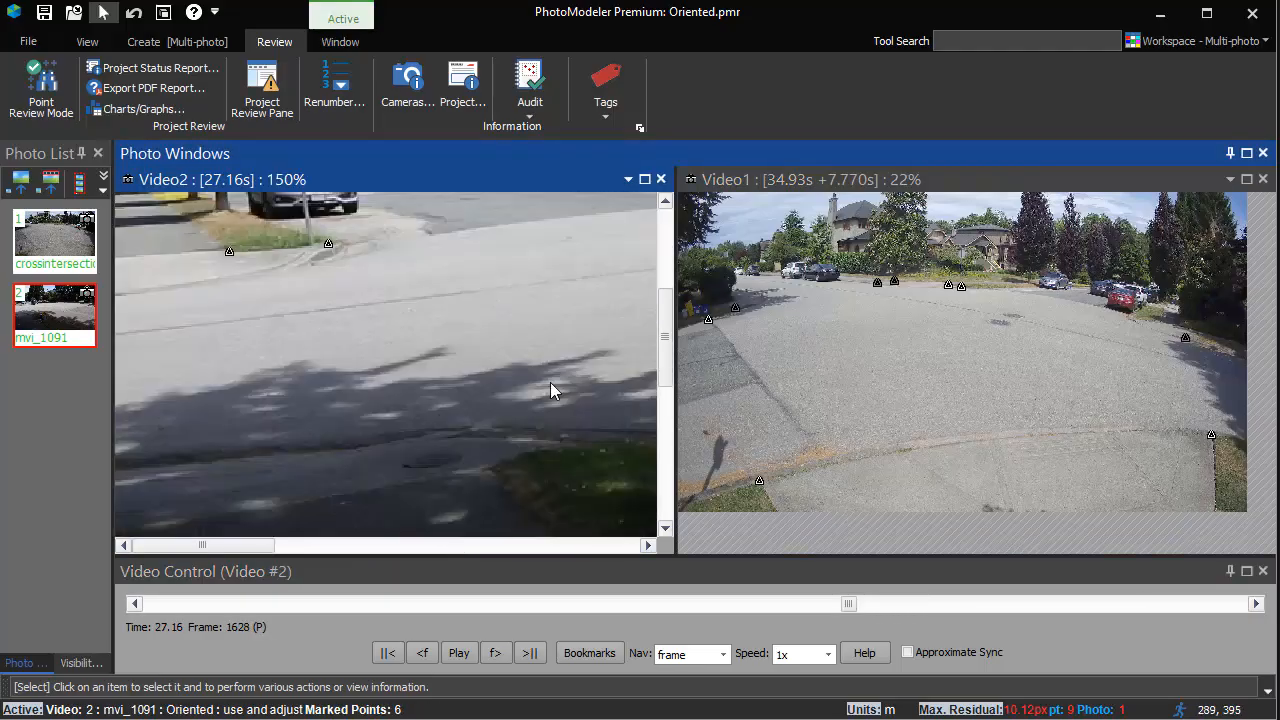
Scrub Video2 forward to about 27.66 s and play it briefly to about 28.55 s
{"action": "left_click", "coordinate": [848, 606]}
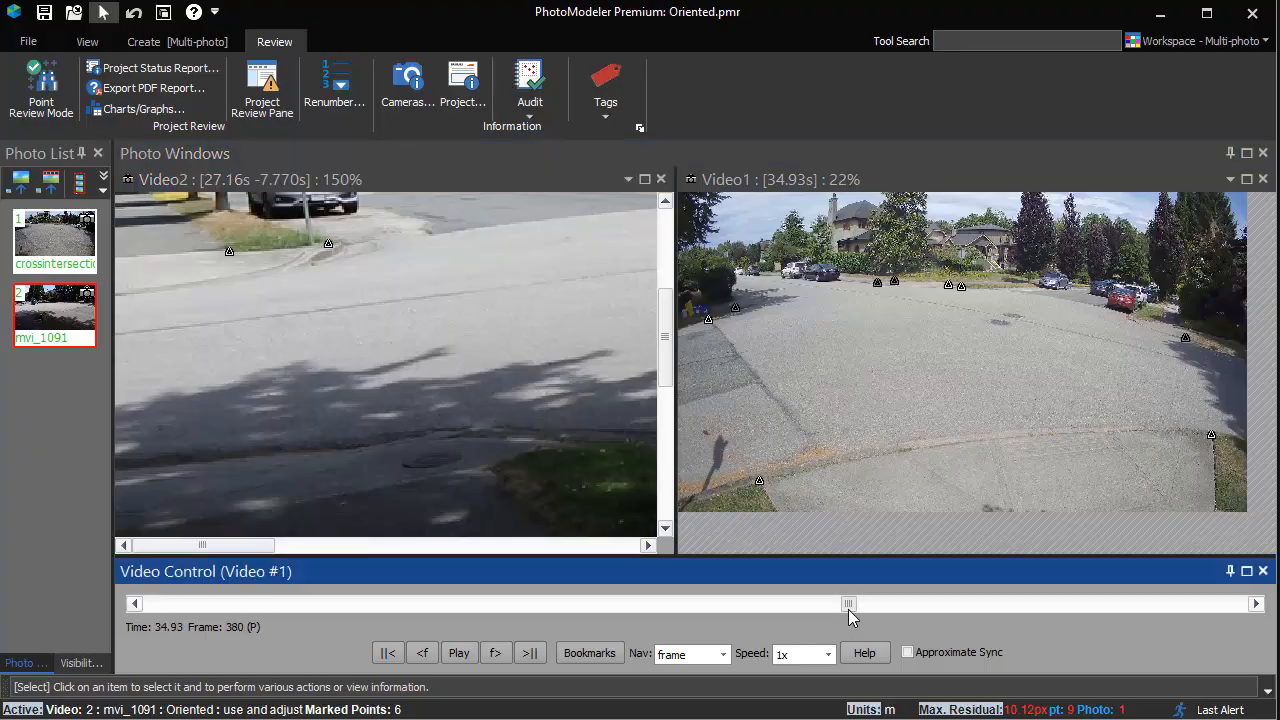
{"action": "mouse_move", "coordinate": [848, 606]}
{"action": "left_mouse_down"}
{"action": "mouse_move", "coordinate": [877, 606]}
{"action": "mouse_move", "coordinate": [861, 605]}
{"action": "left_mouse_up"}
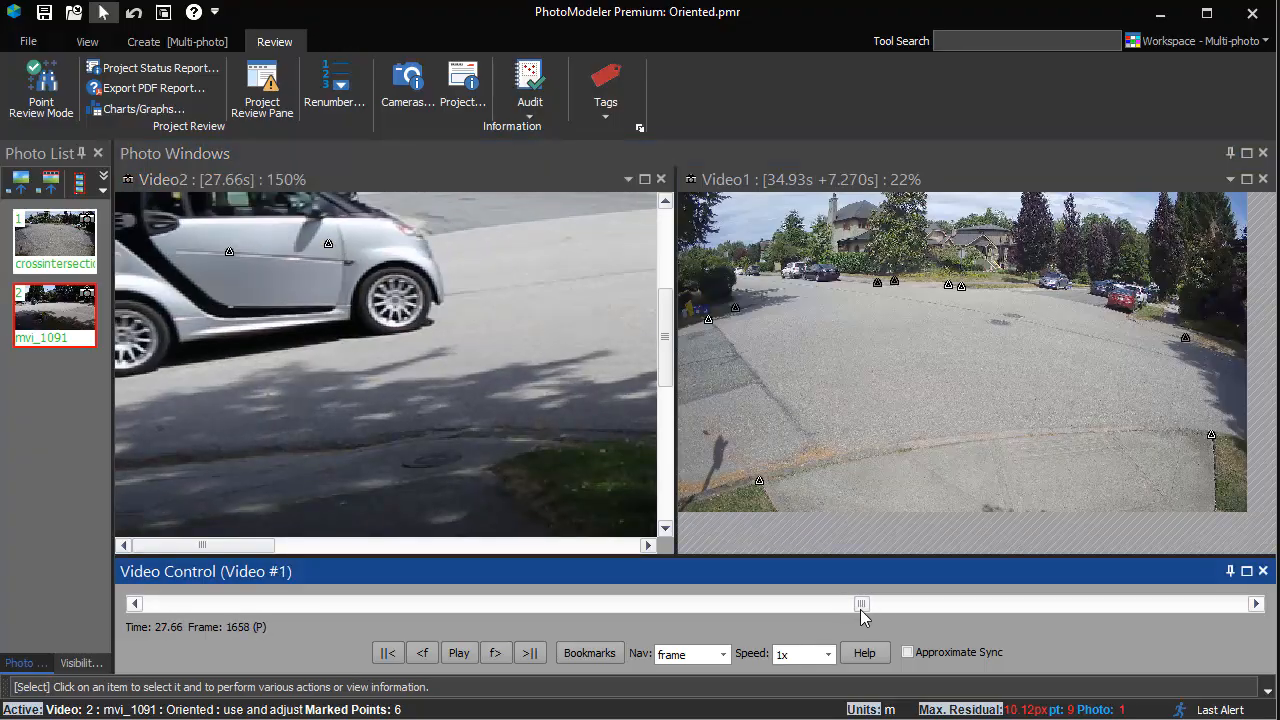
{"action": "left_click", "coordinate": [467, 652]}
{"action": "left_click", "coordinate": [467, 652]}
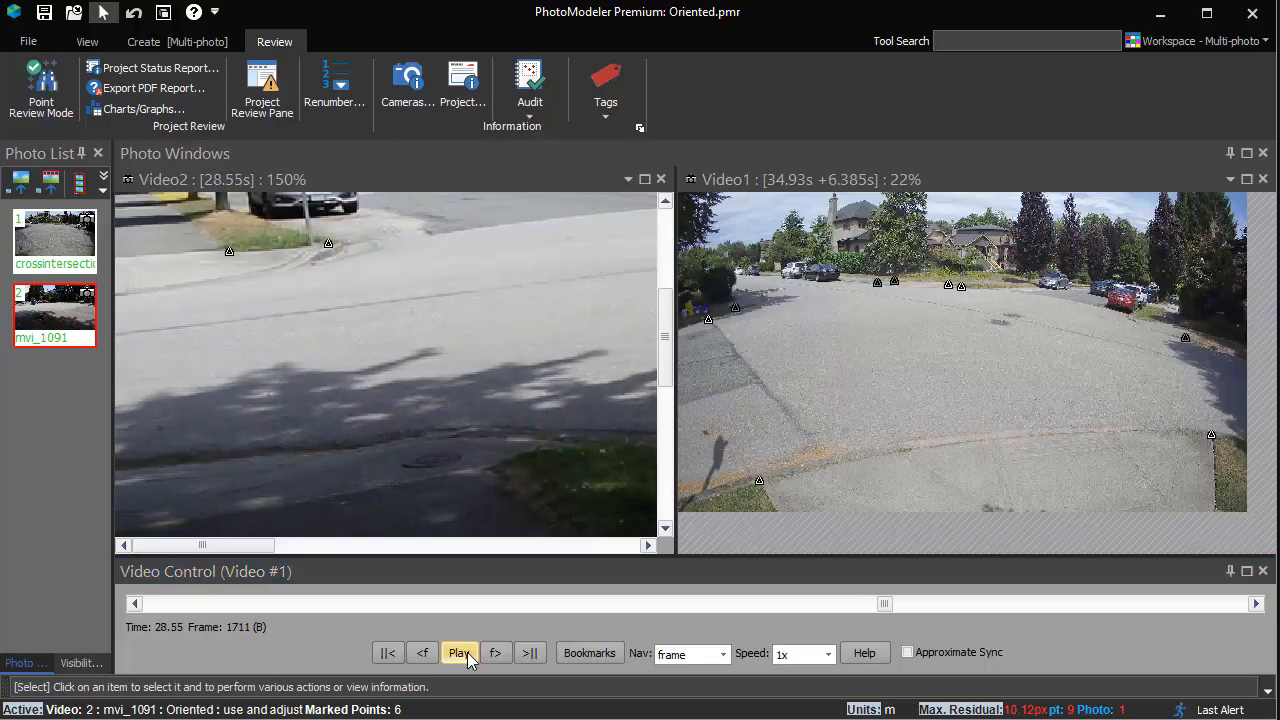
Make Video1 the active video and scrub it back to about 27.56 s
{"action": "left_click", "coordinate": [967, 183]}
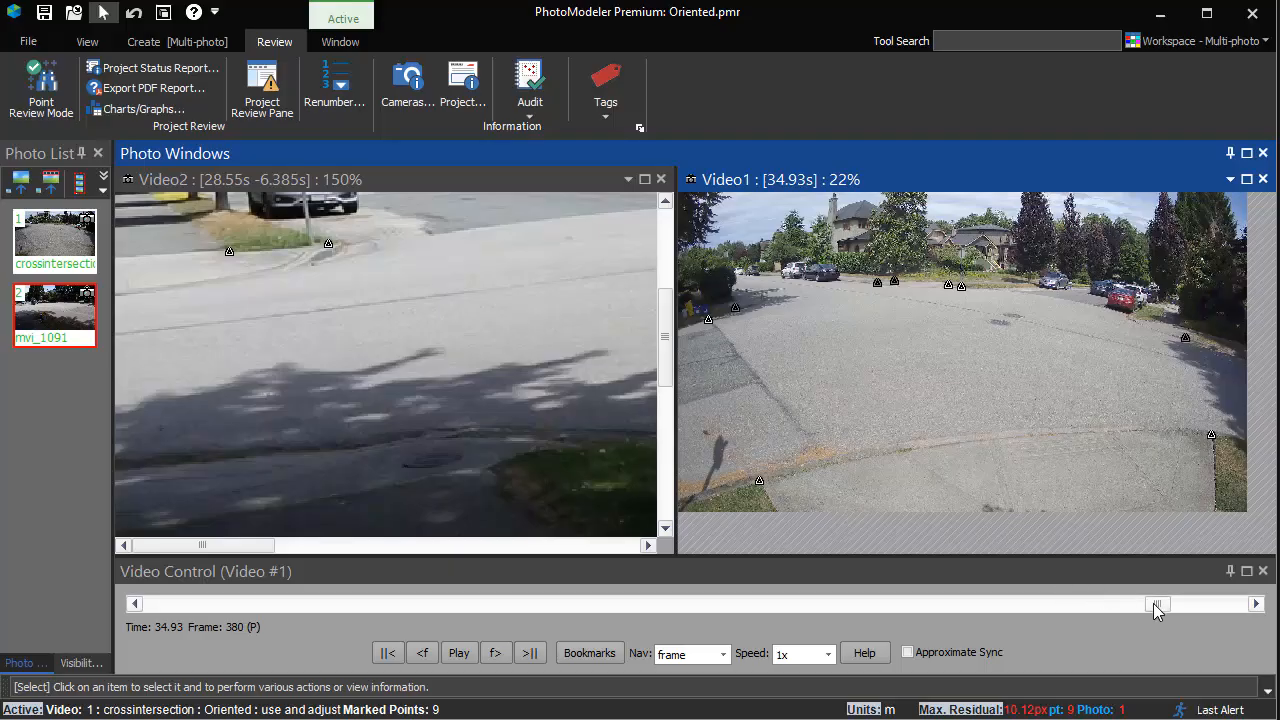
{"action": "left_click_drag", "start_coordinate": [1154, 603], "coordinate": [923, 606]}
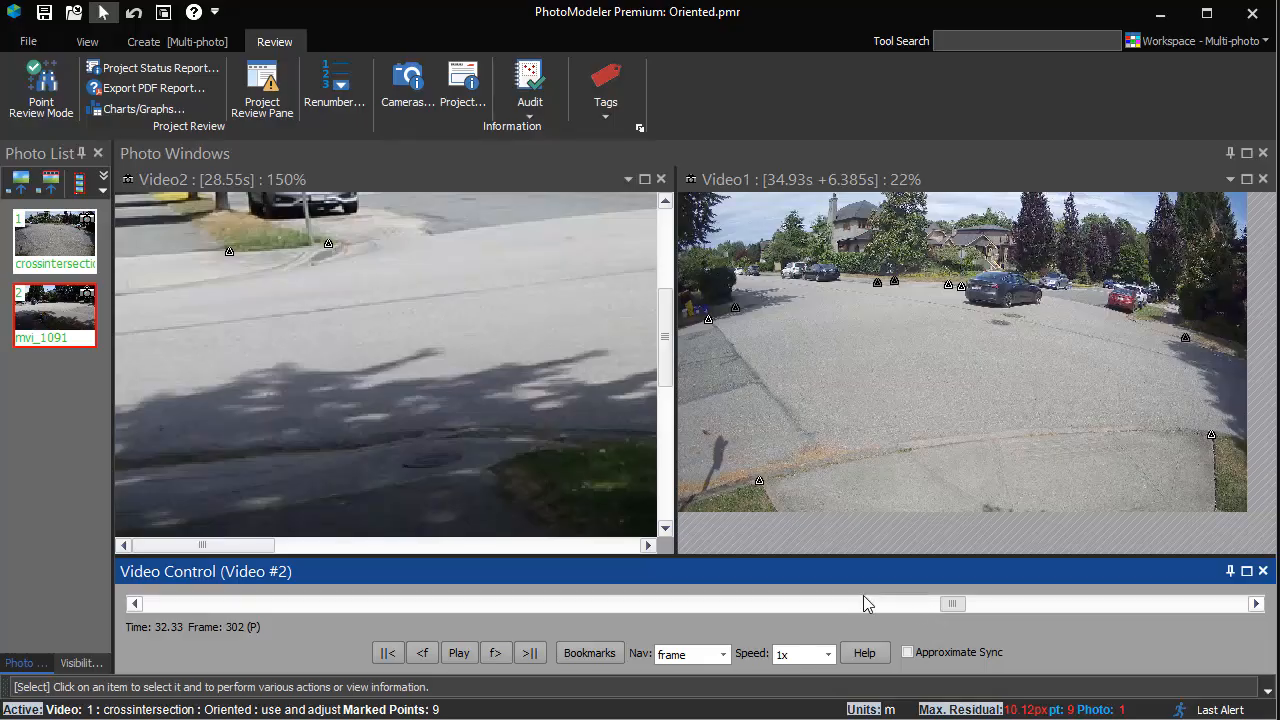
{"action": "left_click_drag", "start_coordinate": [838, 598], "coordinate": [571, 602]}
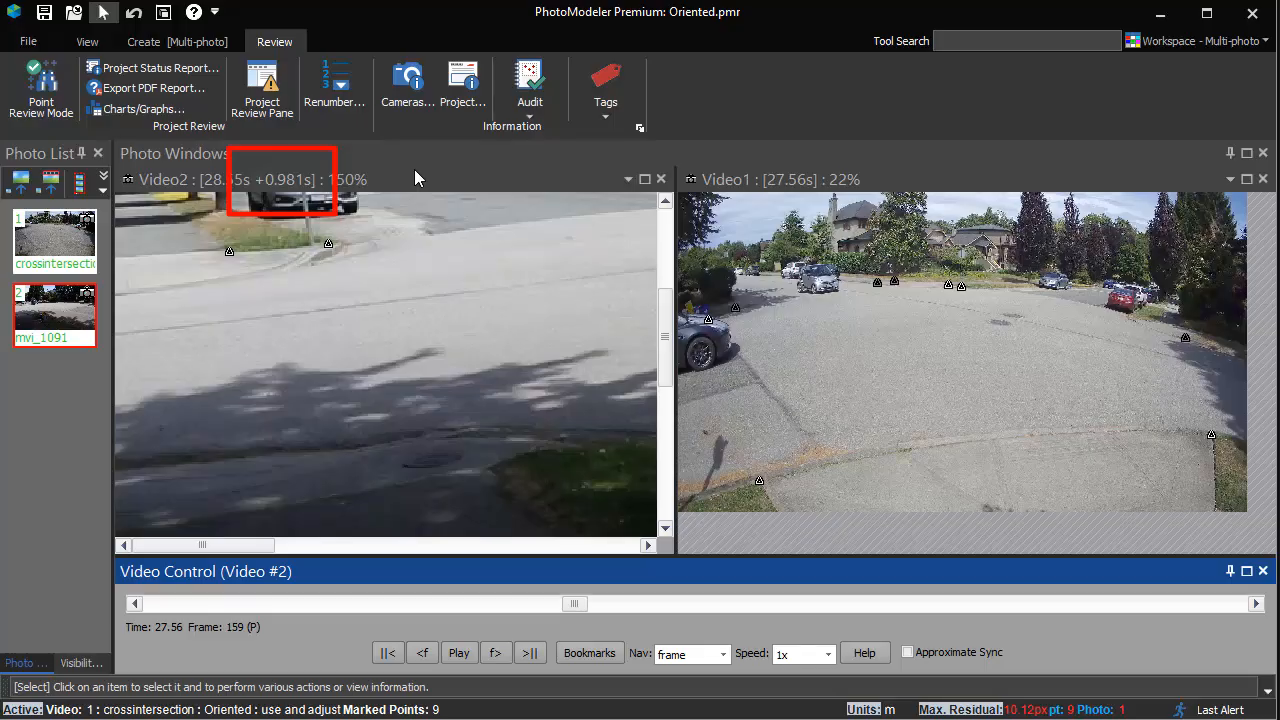
Make Video2 active, show more of its frame, and scrub it to about 28.88 s
{"action": "left_click", "coordinate": [406, 178]}
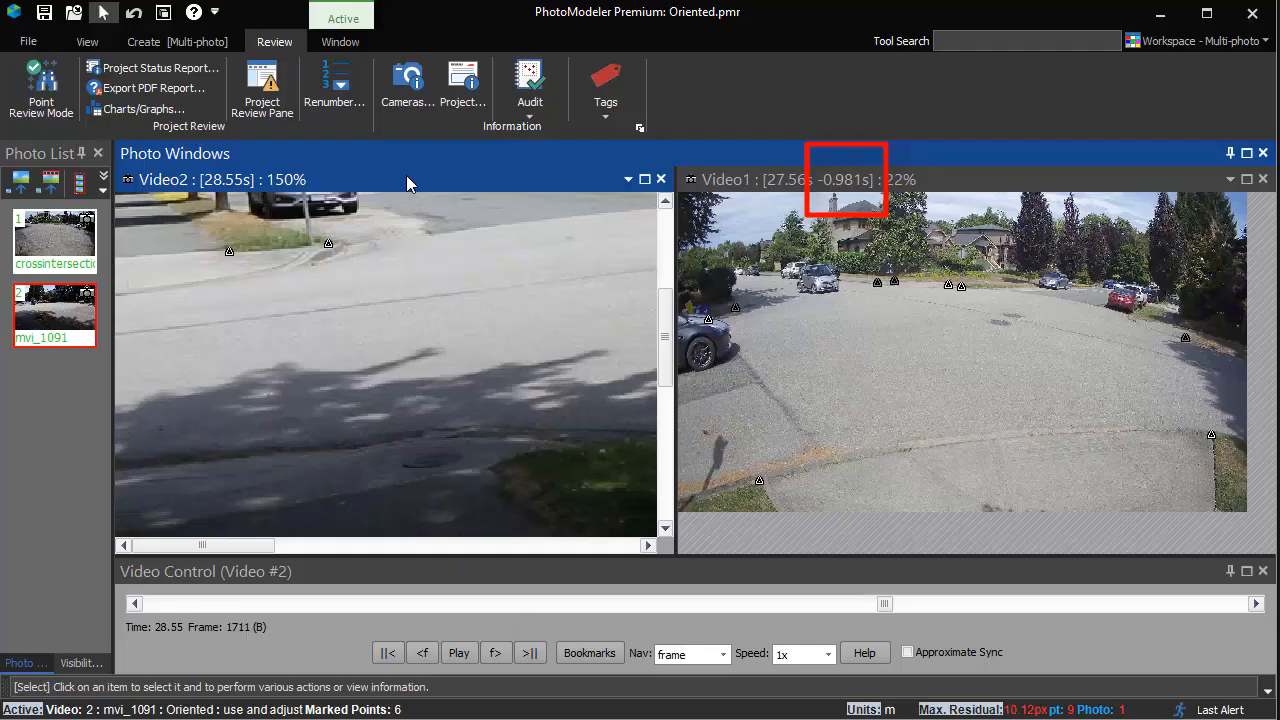
{"action": "scroll", "coordinate": [384, 273], "scroll_direction": "down", "scroll_amount": 3}
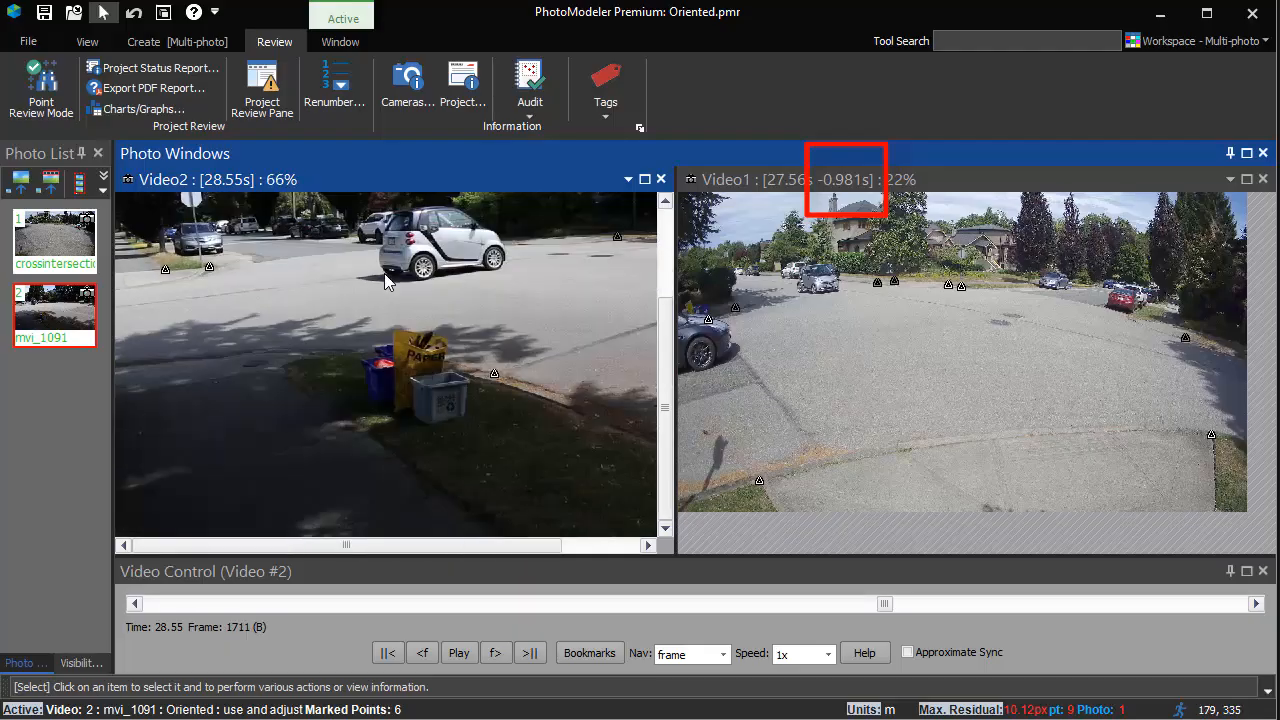
{"action": "left_click_drag", "start_coordinate": [880, 609], "coordinate": [888, 603]}
Scrub Video1 forward to about 31.16 s and turn on Approximate Sync for the two videos
{"action": "left_click", "coordinate": [896, 180]}
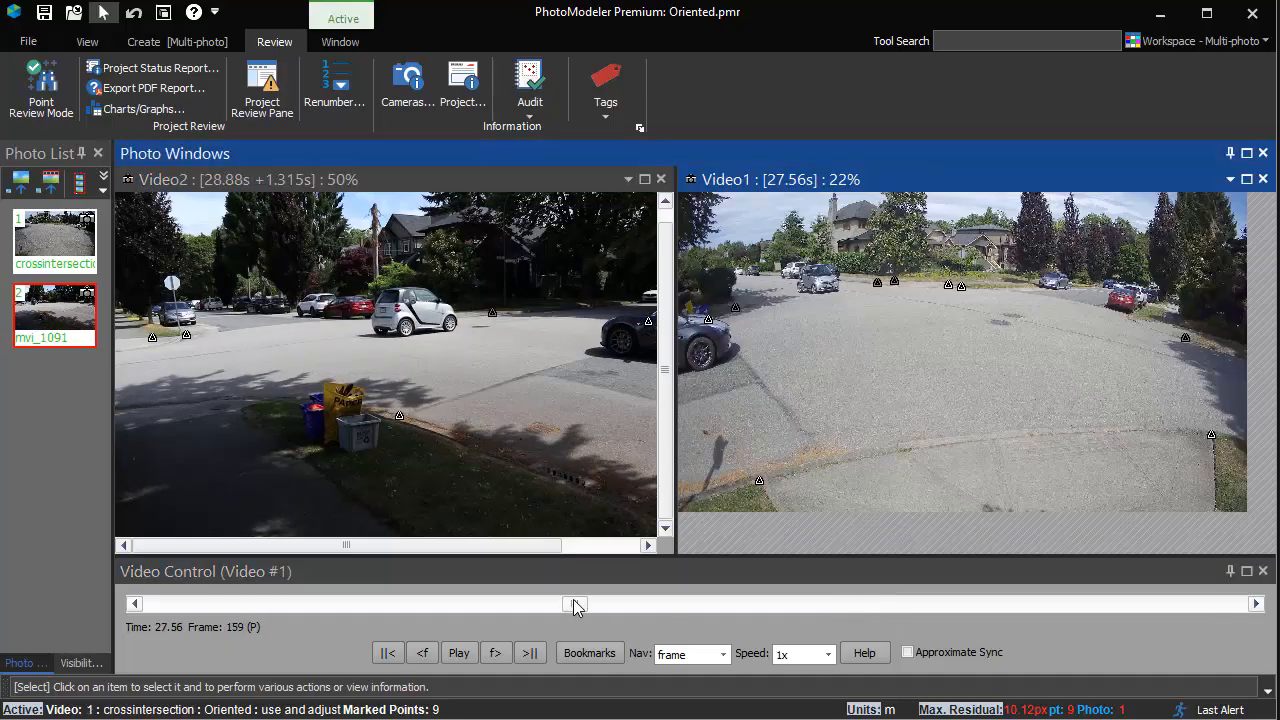
{"action": "left_click_drag", "start_coordinate": [576, 606], "coordinate": [868, 601]}
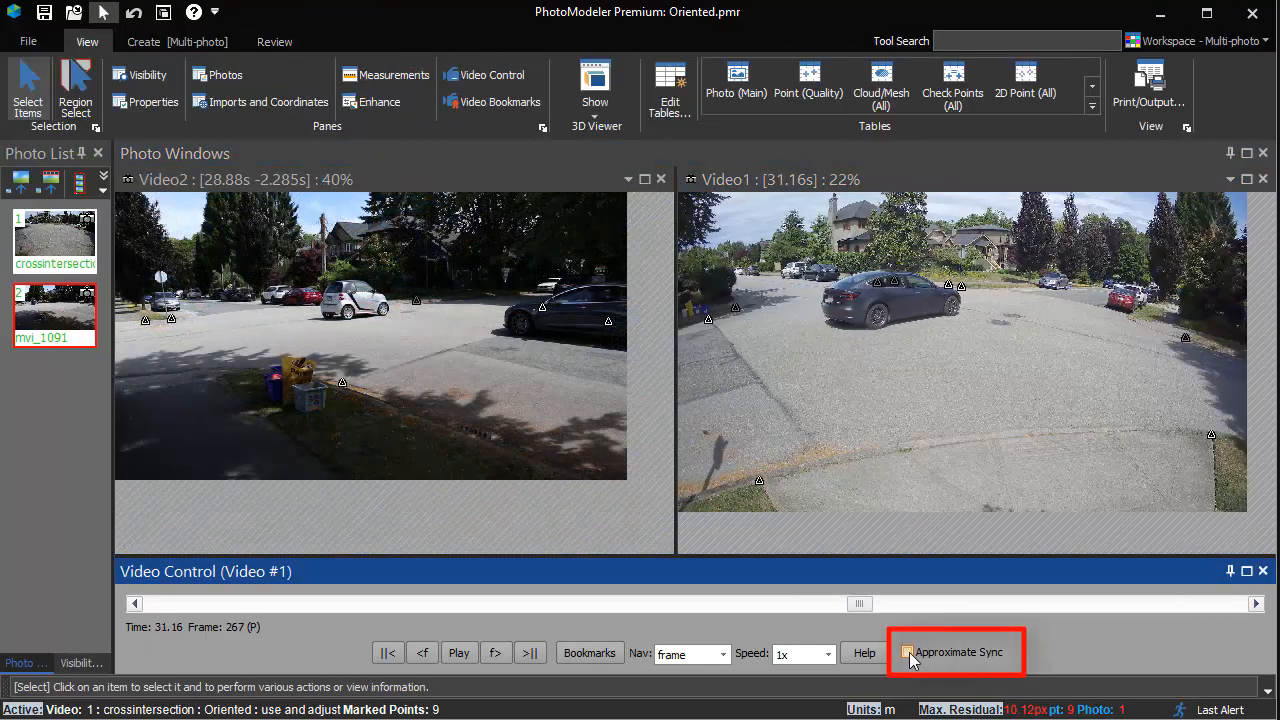
{"action": "left_click", "coordinate": [907, 652]}
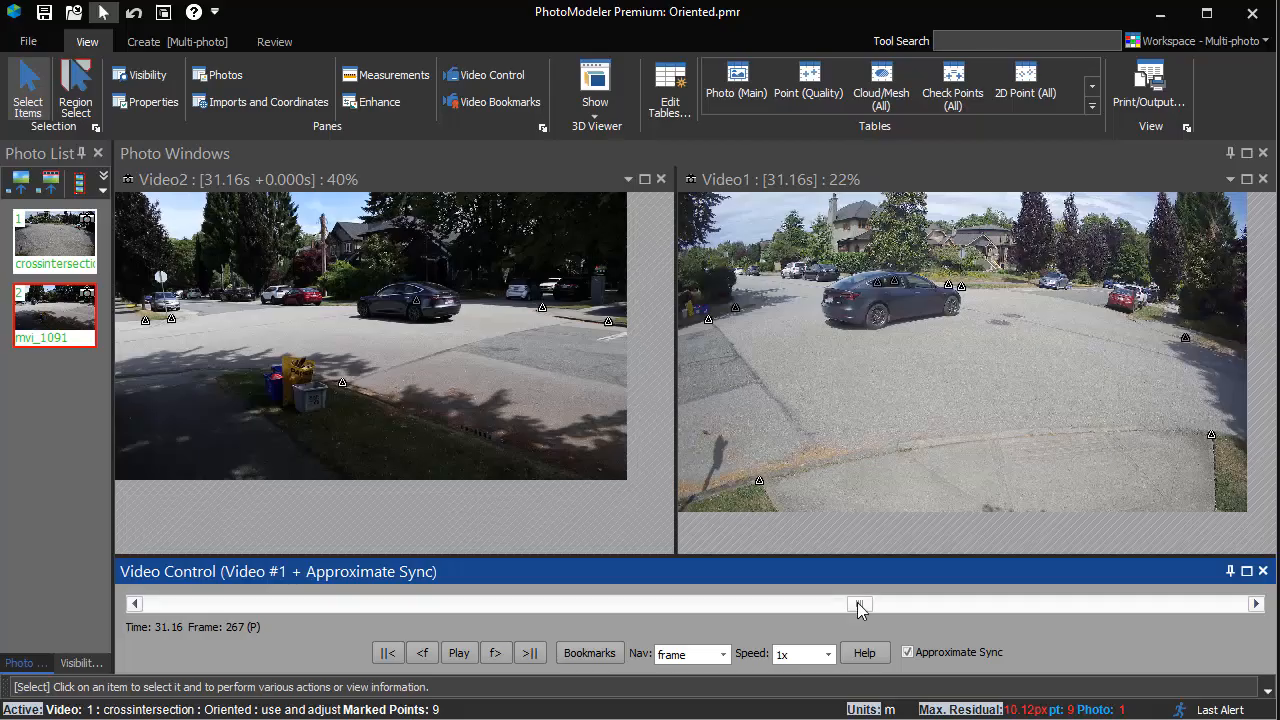
Scrub Video1 back and forth between about 30.66 s and 31.86 s to check how Video2 follows
{"action": "mouse_move", "coordinate": [858, 610]}
{"action": "left_mouse_down"}
{"action": "mouse_move", "coordinate": [800, 603]}
{"action": "mouse_move", "coordinate": [955, 603]}
{"action": "mouse_move", "coordinate": [864, 601]}
{"action": "left_mouse_up"}
{"action": "left_click", "coordinate": [845, 604]}
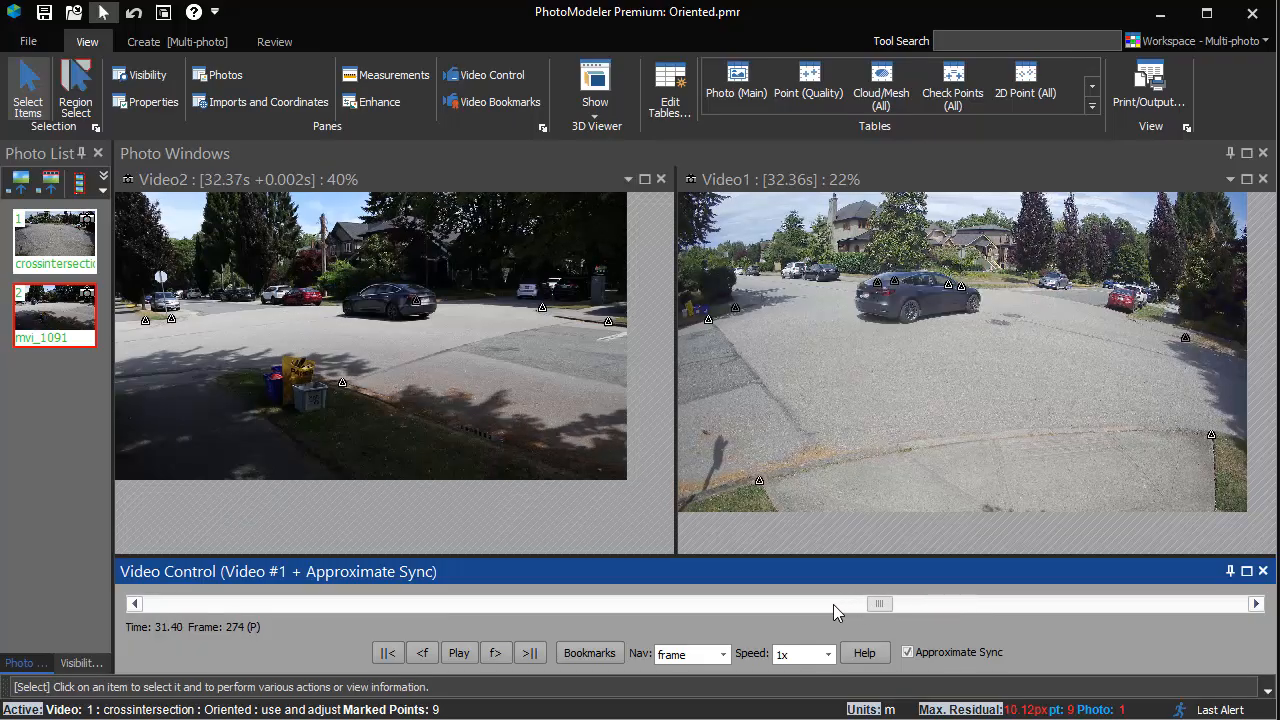
{"action": "left_click", "coordinate": [818, 604]}
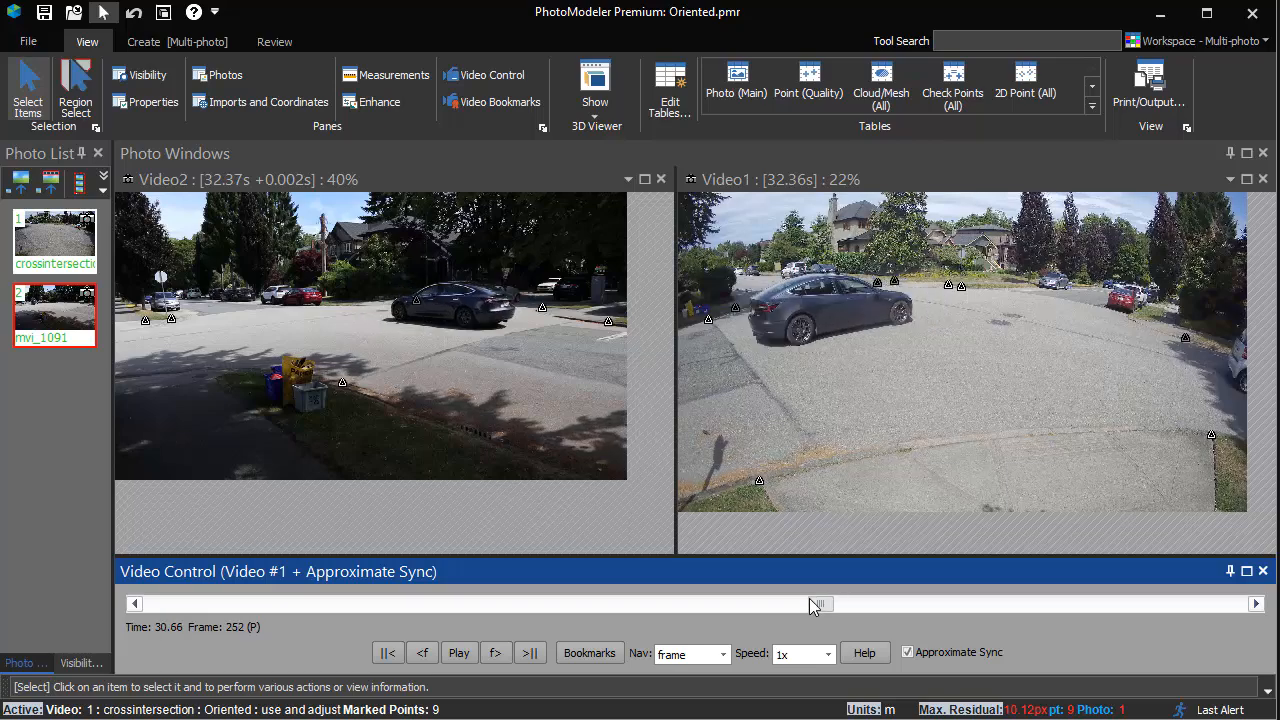
{"action": "left_click", "coordinate": [900, 603]}
{"action": "left_click", "coordinate": [928, 603]}
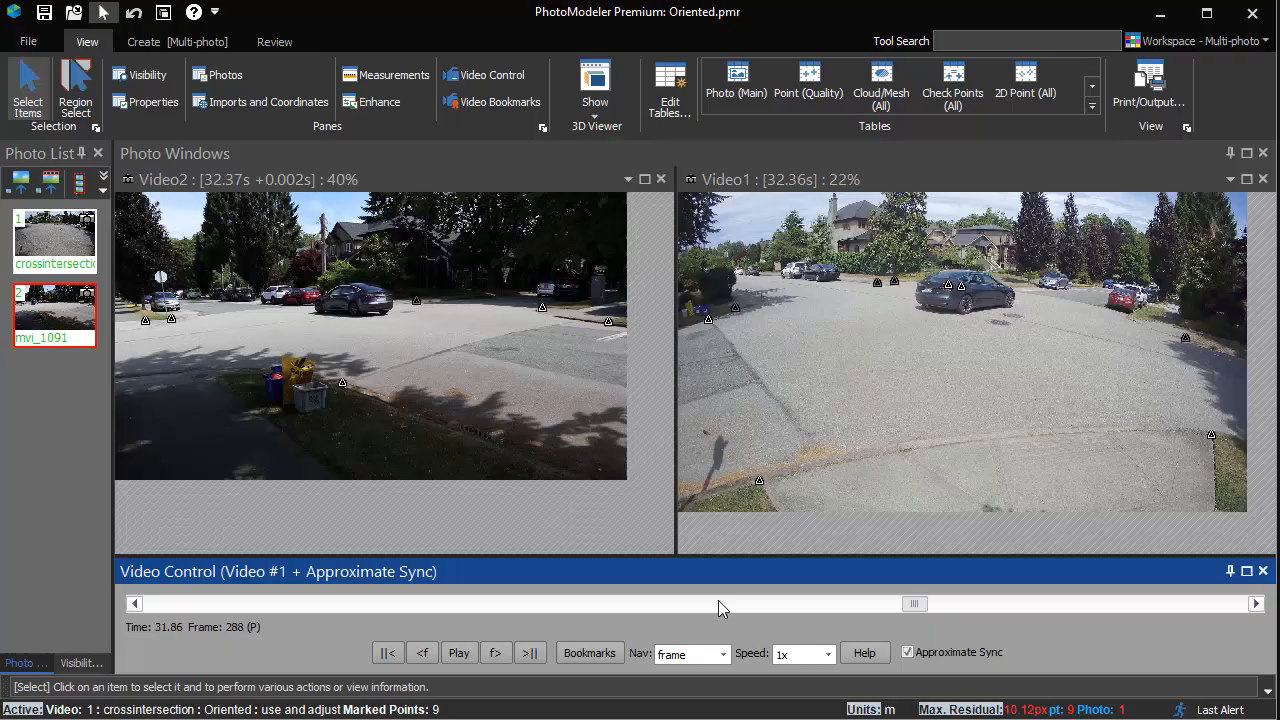
Play both synced videos and stop them at about 33.33 s
{"action": "left_click", "coordinate": [468, 657]}
{"action": "left_click", "coordinate": [460, 653]}
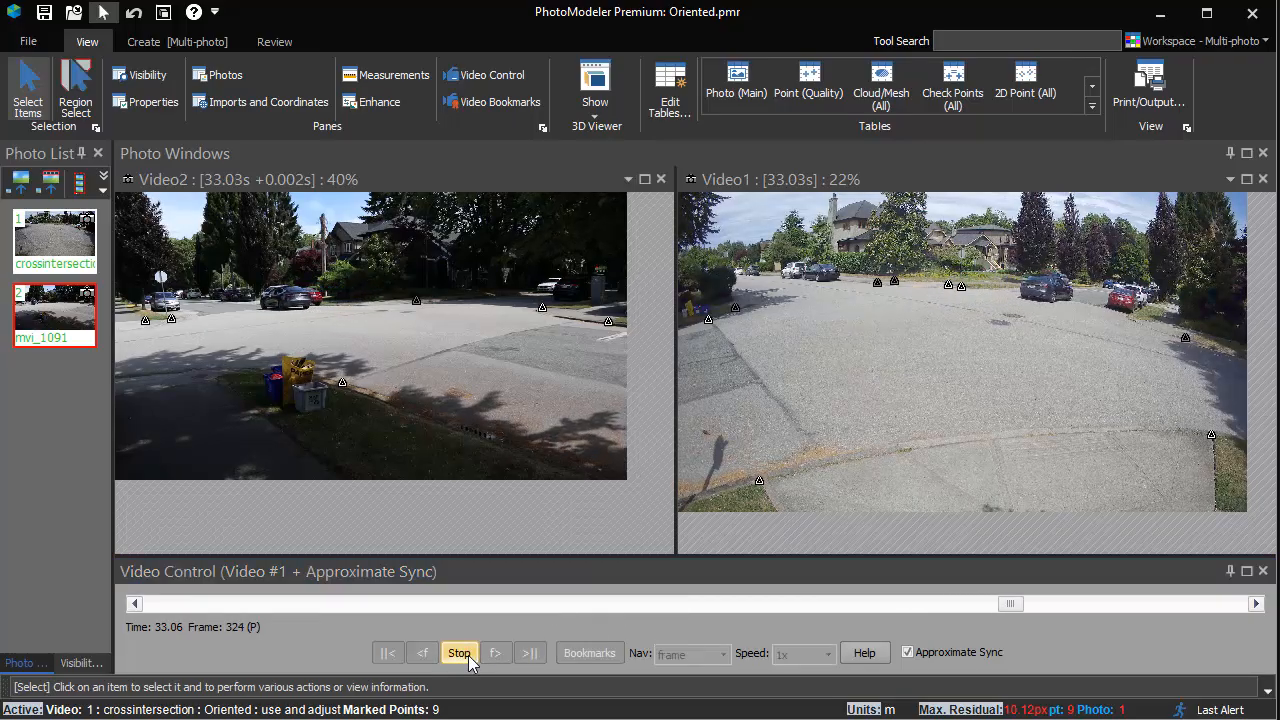
{"action": "left_click", "coordinate": [469, 656]}
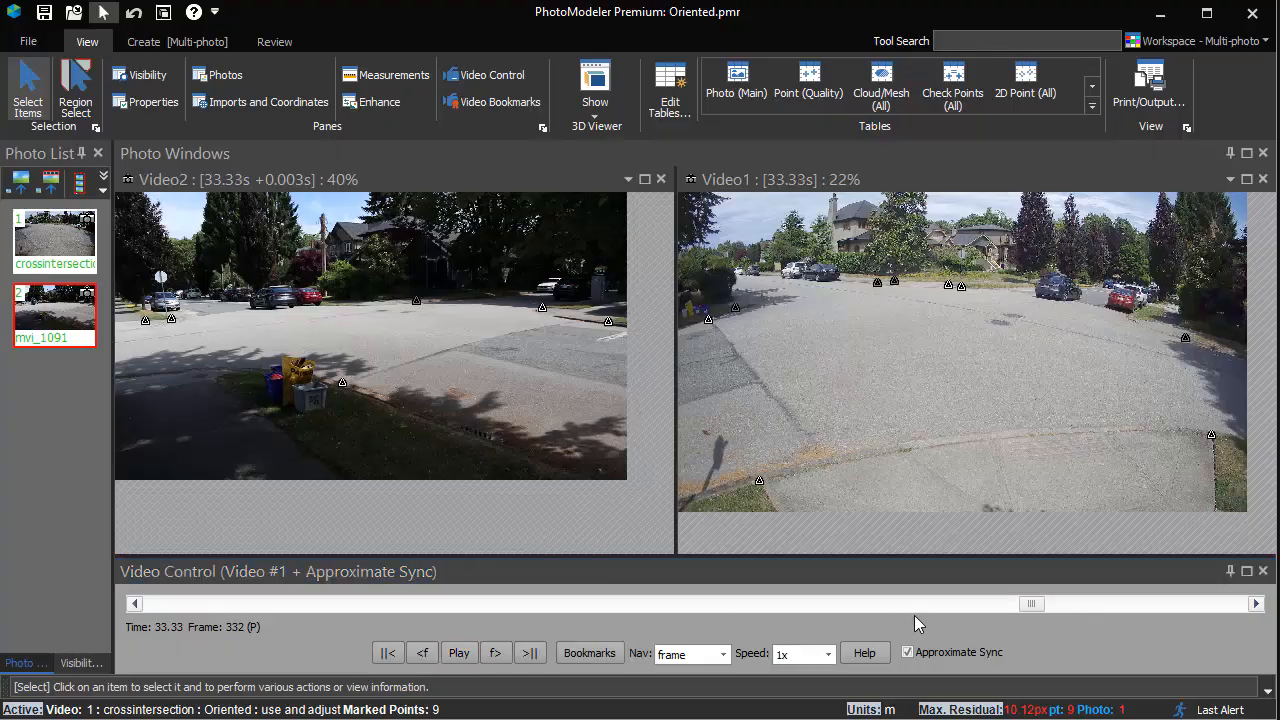
Scrub the synced videos back to about 27.86 s, with Video1 as the controlling video
{"action": "left_click", "coordinate": [1031, 605]}
{"action": "left_click", "coordinate": [713, 604]}
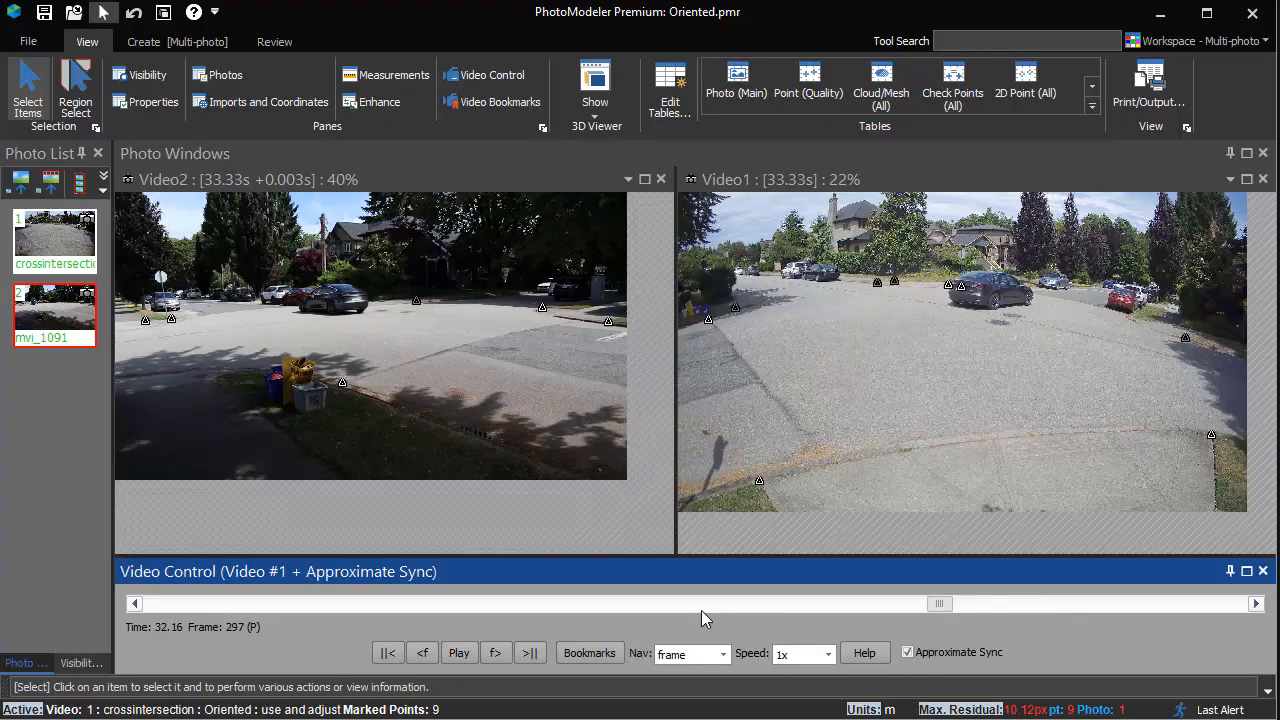
{"action": "left_click_drag", "start_coordinate": [682, 605], "coordinate": [599, 606]}
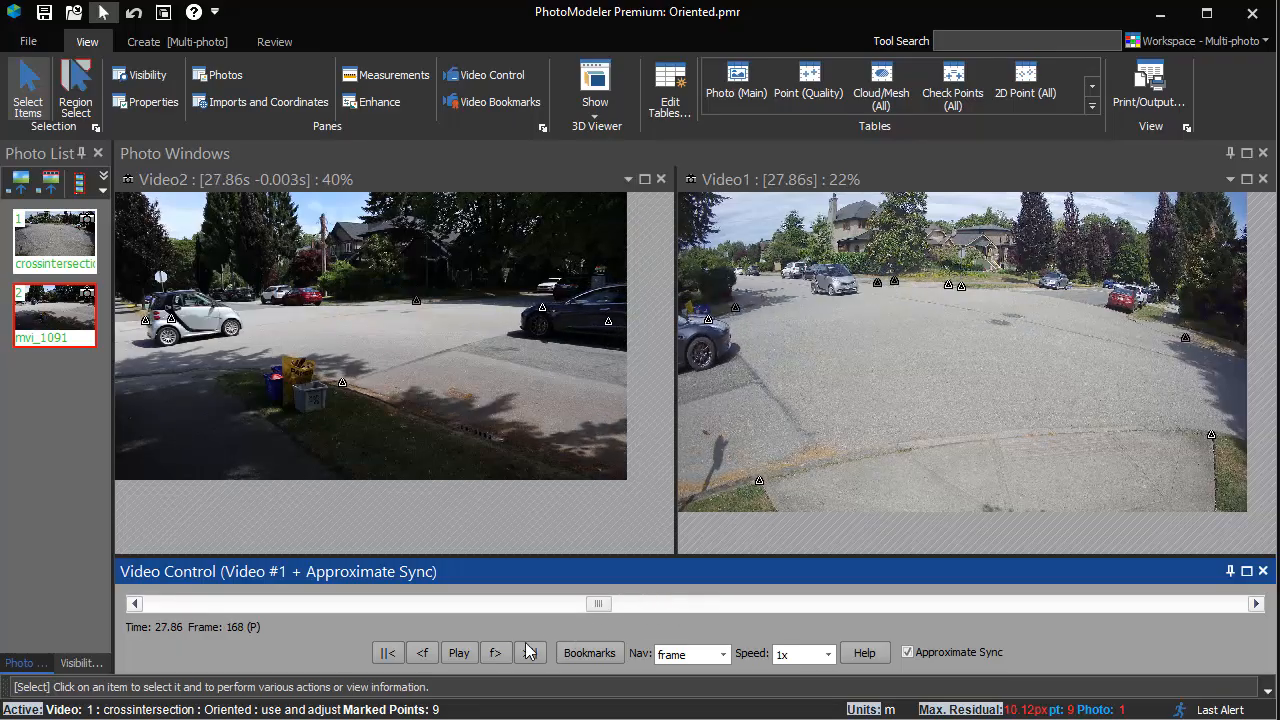
Play the synced videos to about 31.26 s, stop, and scrub back slightly to compare the dark car's position
{"action": "left_click", "coordinate": [461, 655]}
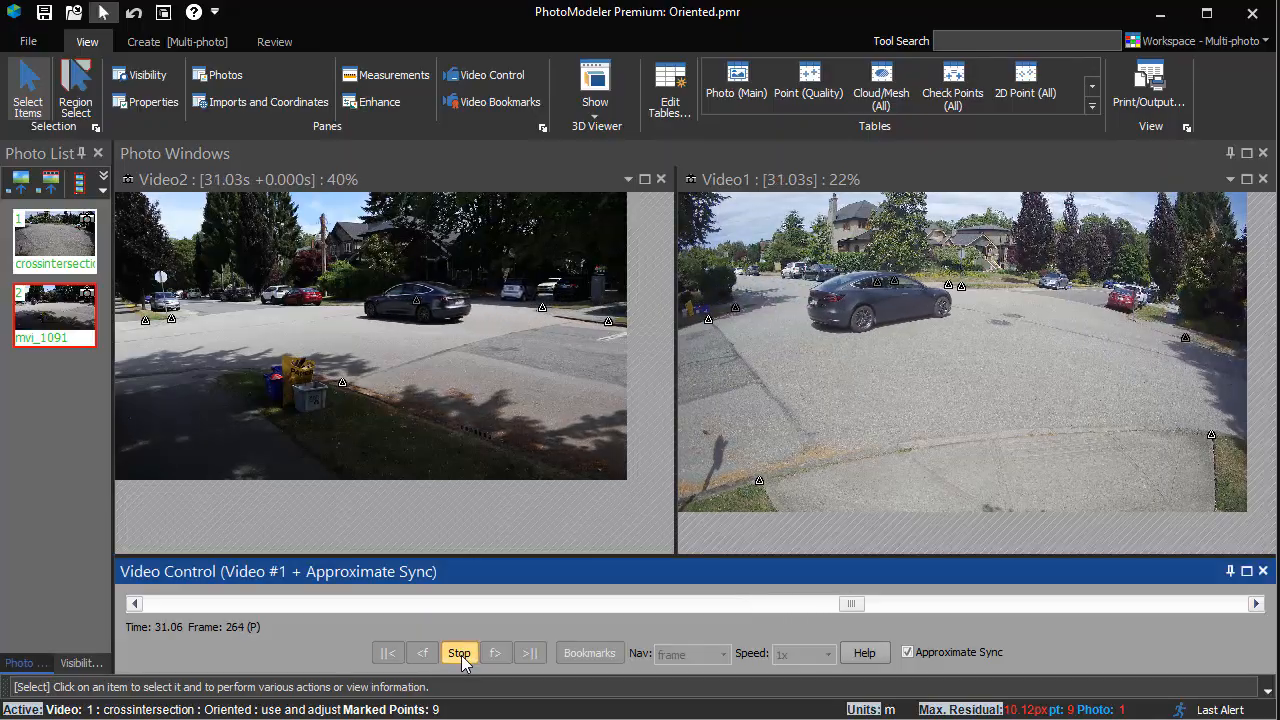
{"action": "left_click", "coordinate": [461, 655]}
{"action": "left_click_drag", "start_coordinate": [854, 601], "coordinate": [836, 602]}
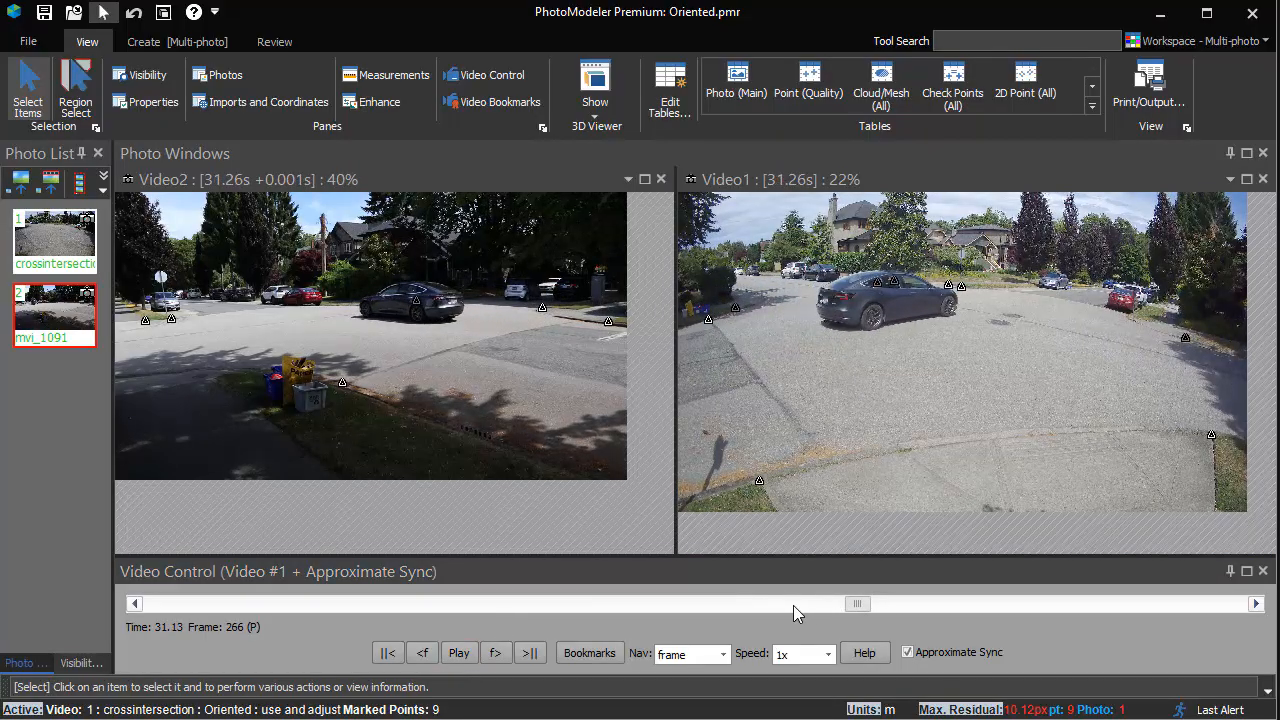
{"action": "left_click", "coordinate": [793, 605]}
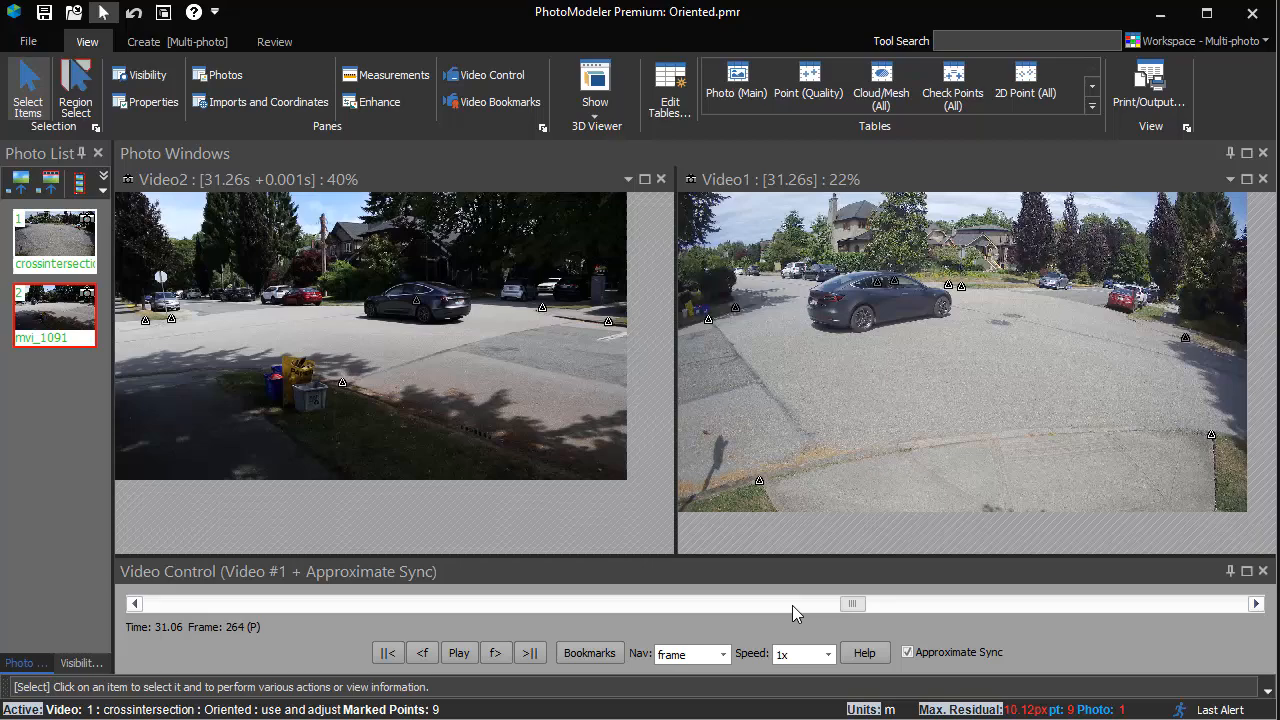
Jump to the first frame of Video1, and with Video2 active jump to its last frame
{"action": "left_click", "coordinate": [399, 656]}
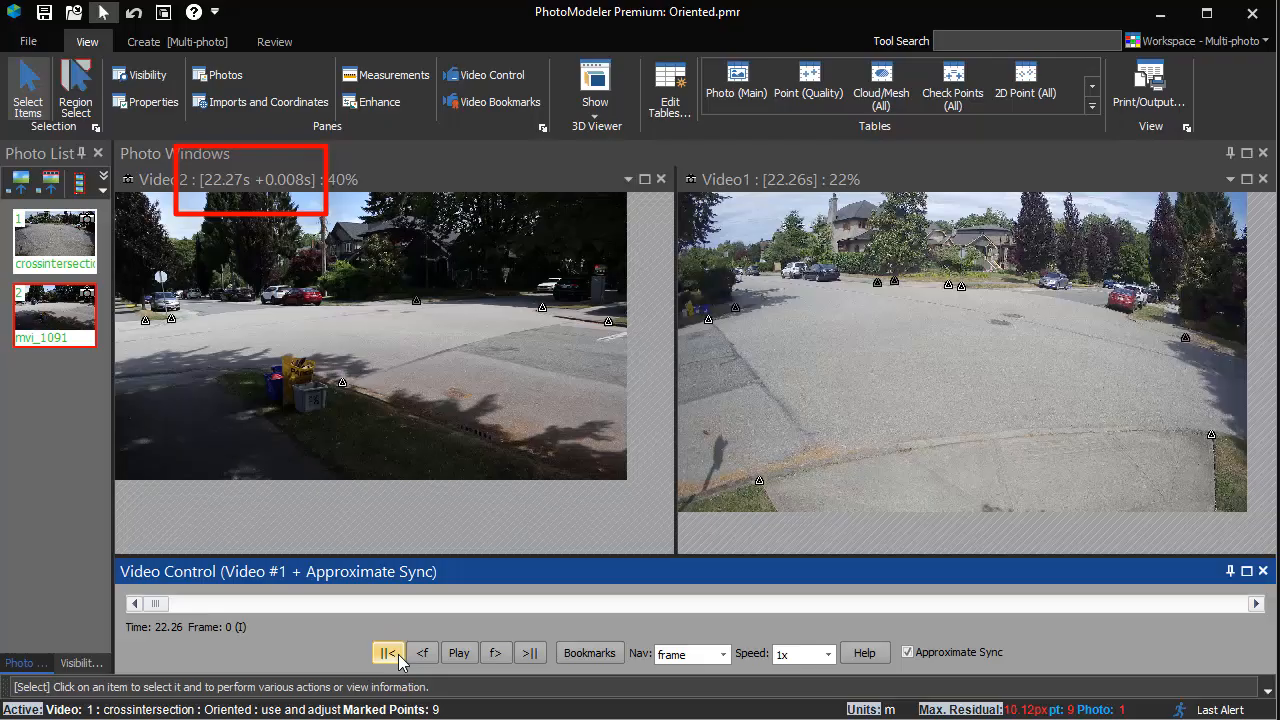
{"action": "left_click", "coordinate": [386, 521]}
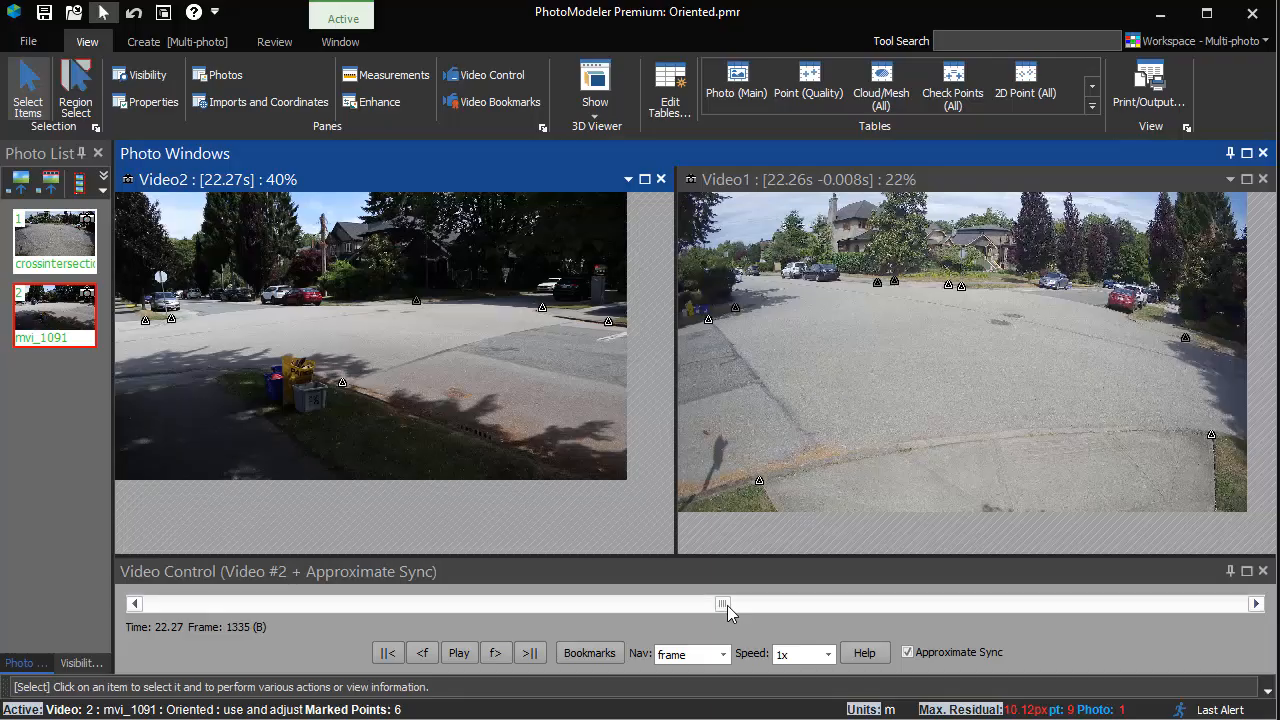
{"action": "left_click", "coordinate": [530, 654]}
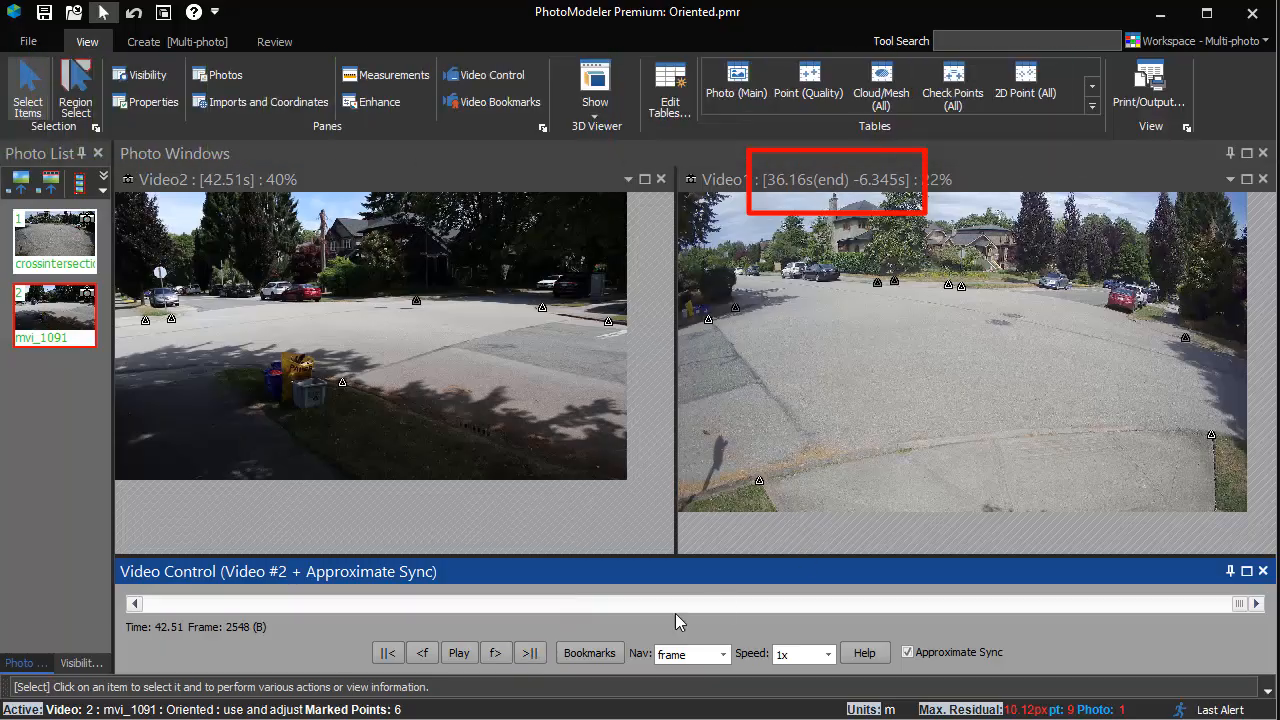
Scrub Video2 back to about 19.80 s, before the start of Video1, to examine Video1's sync offset
{"action": "left_click", "coordinate": [1206, 606]}
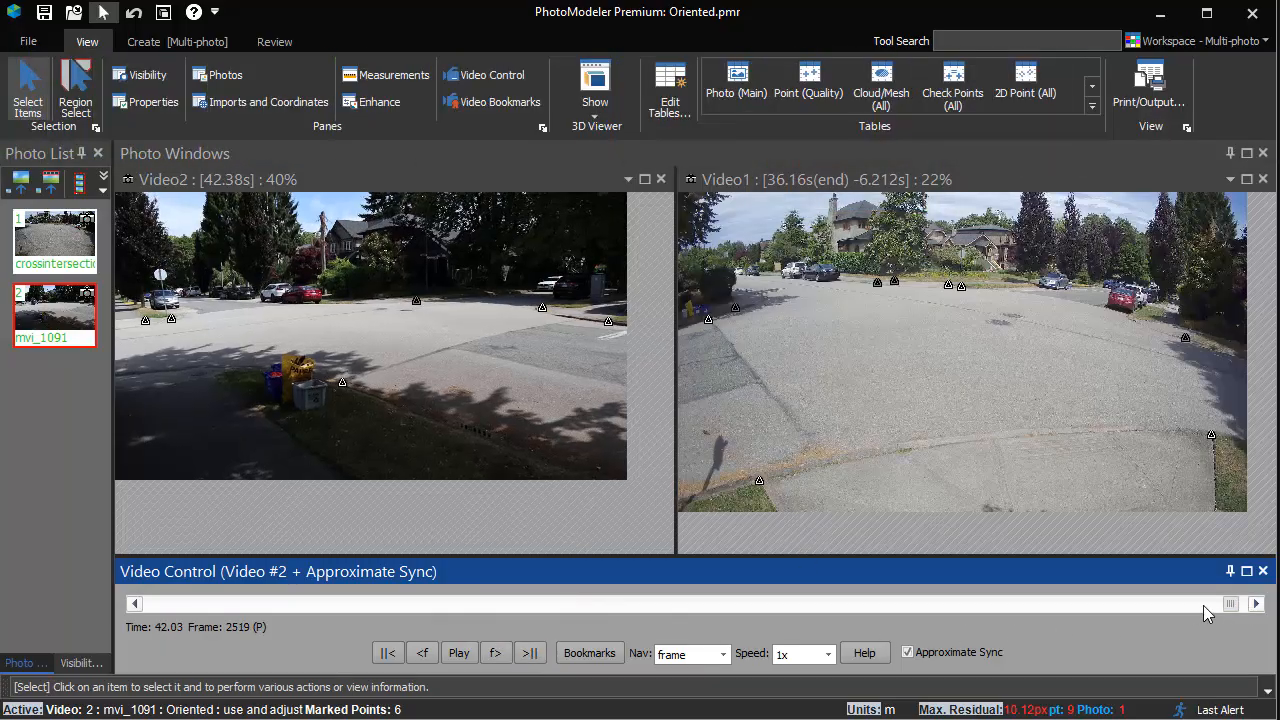
{"action": "left_click_drag", "start_coordinate": [1206, 606], "coordinate": [960, 604]}
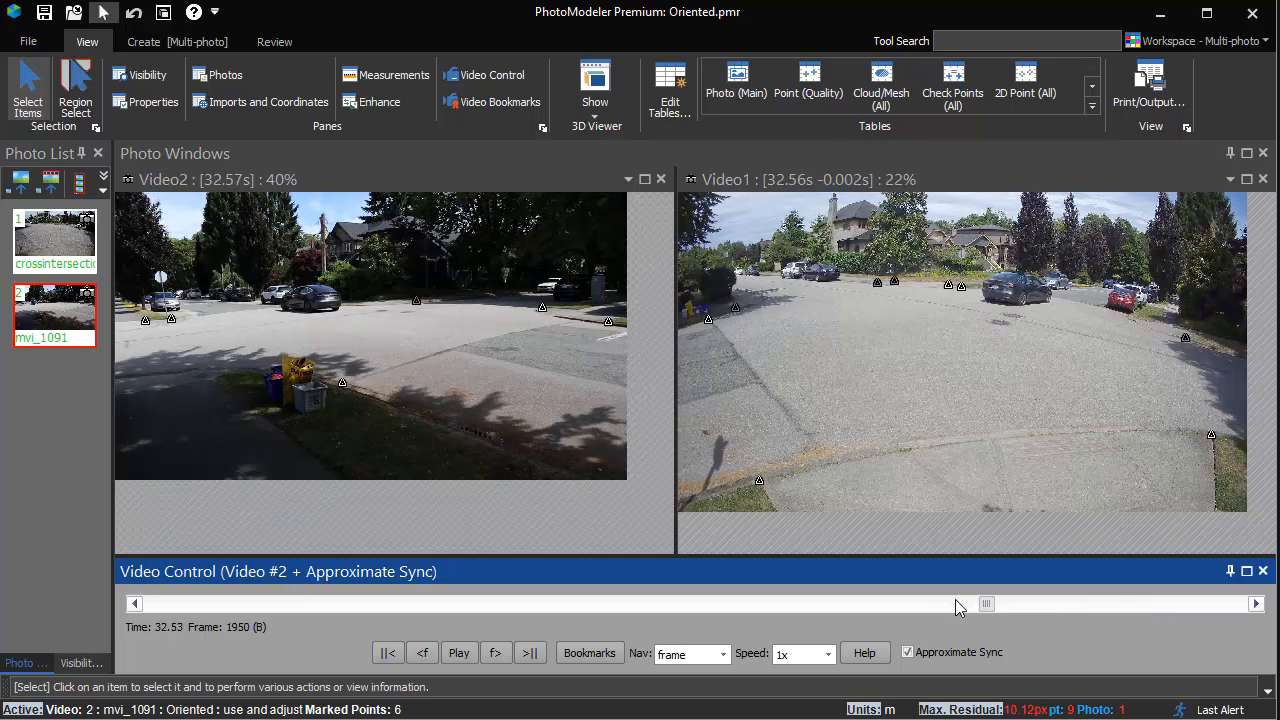
{"action": "left_click", "coordinate": [1032, 604]}
{"action": "left_click_drag", "start_coordinate": [1043, 600], "coordinate": [663, 605]}
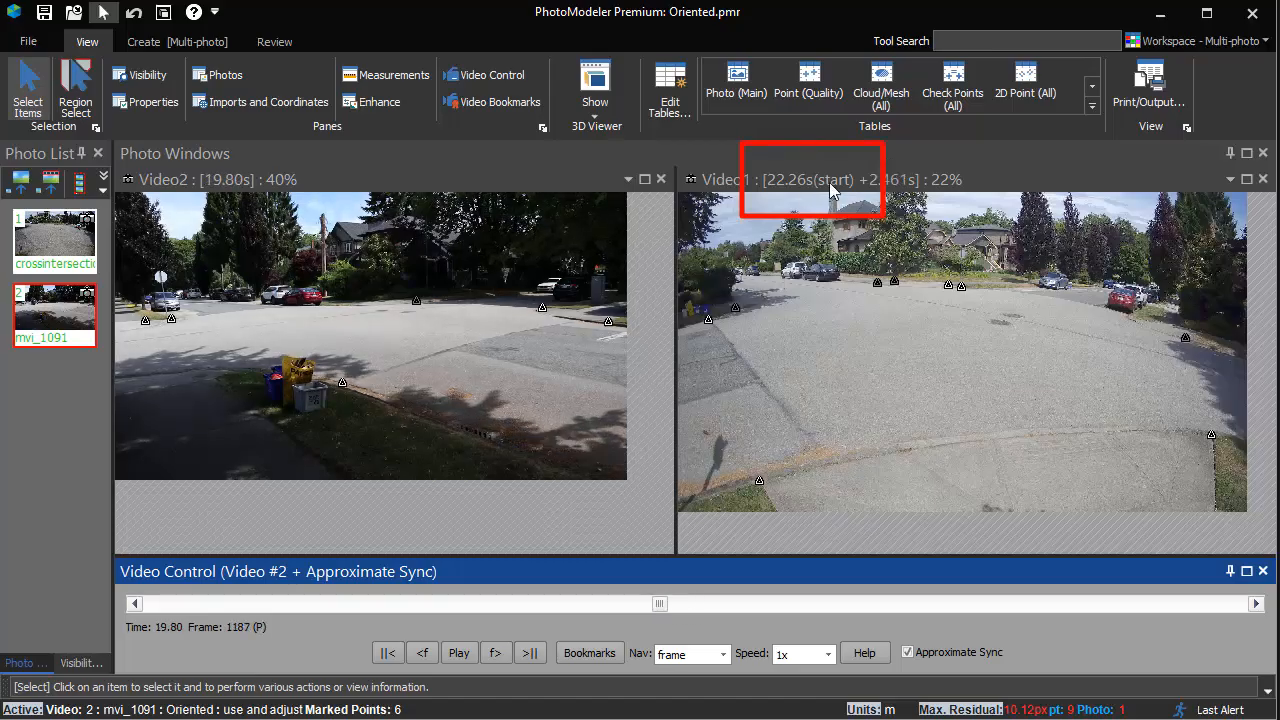
Jump to the last frame of Video2 to examine the sync offset at that end of the footage
{"action": "left_click", "coordinate": [536, 659]}
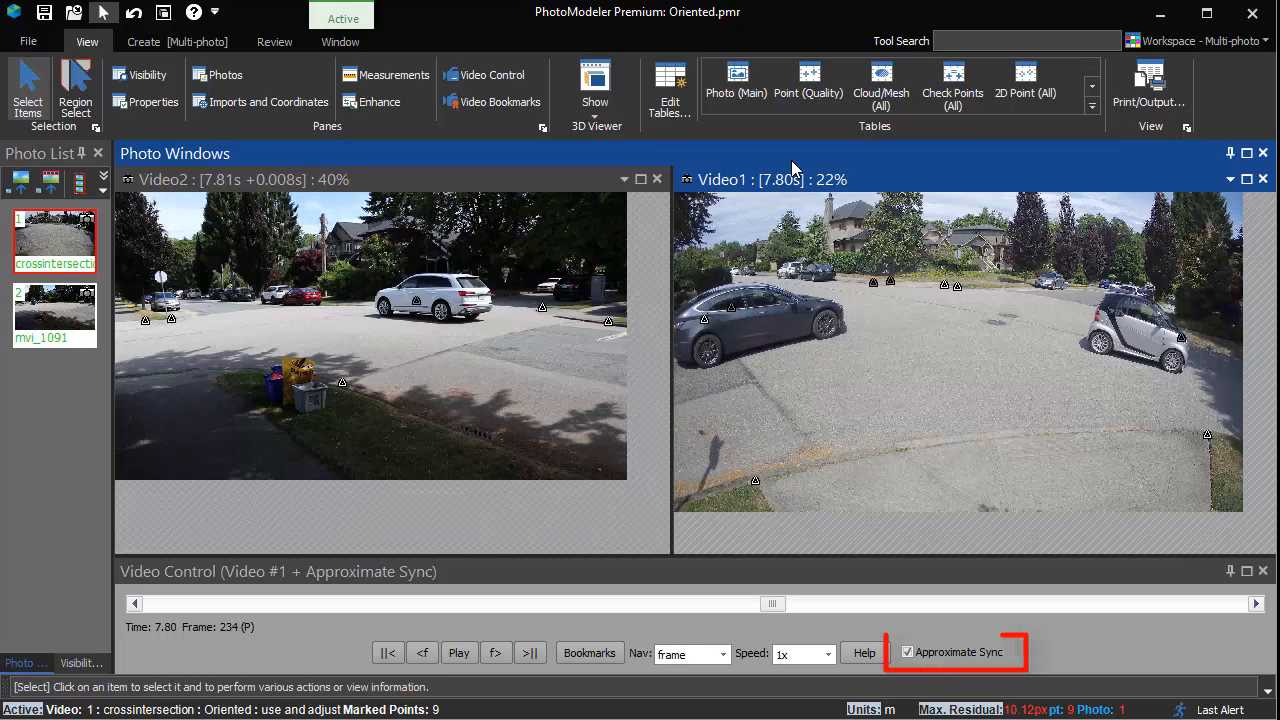
Turn off Approximate Sync and scrub Video1 on its own to about 8.27 s, with the dark car entering the intersection
{"action": "left_click", "coordinate": [954, 656]}
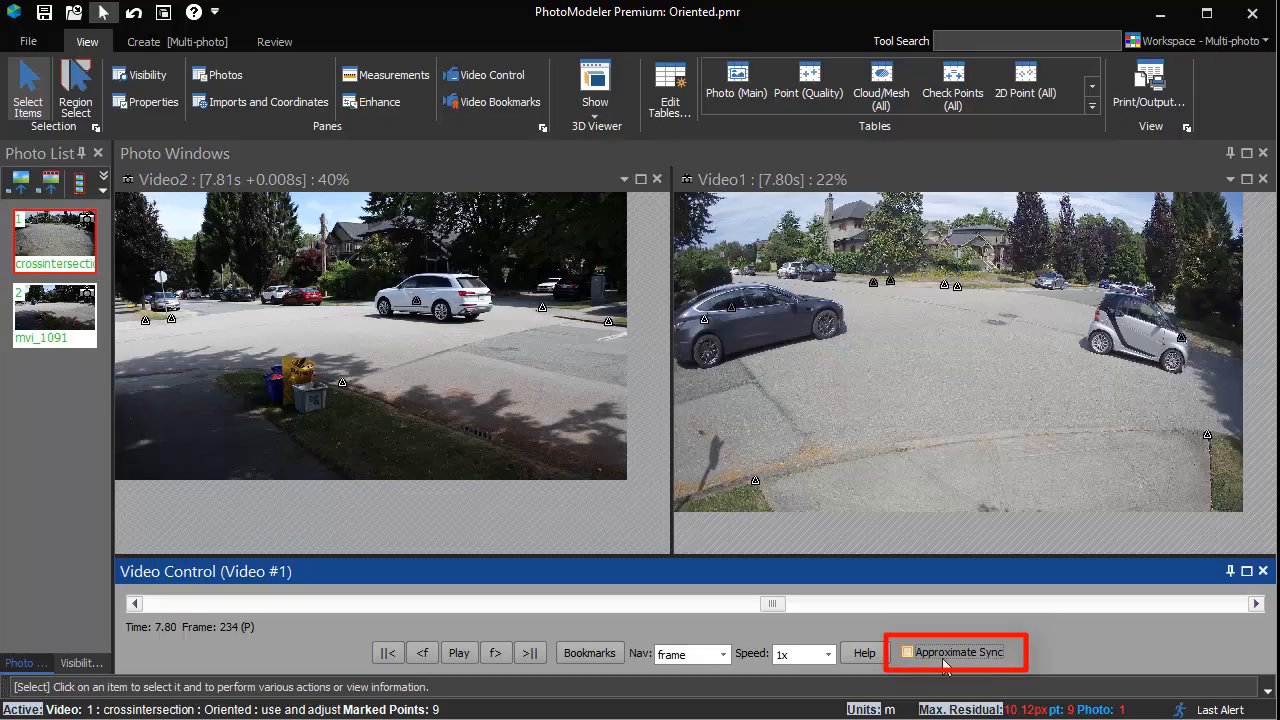
{"action": "left_click", "coordinate": [865, 198]}
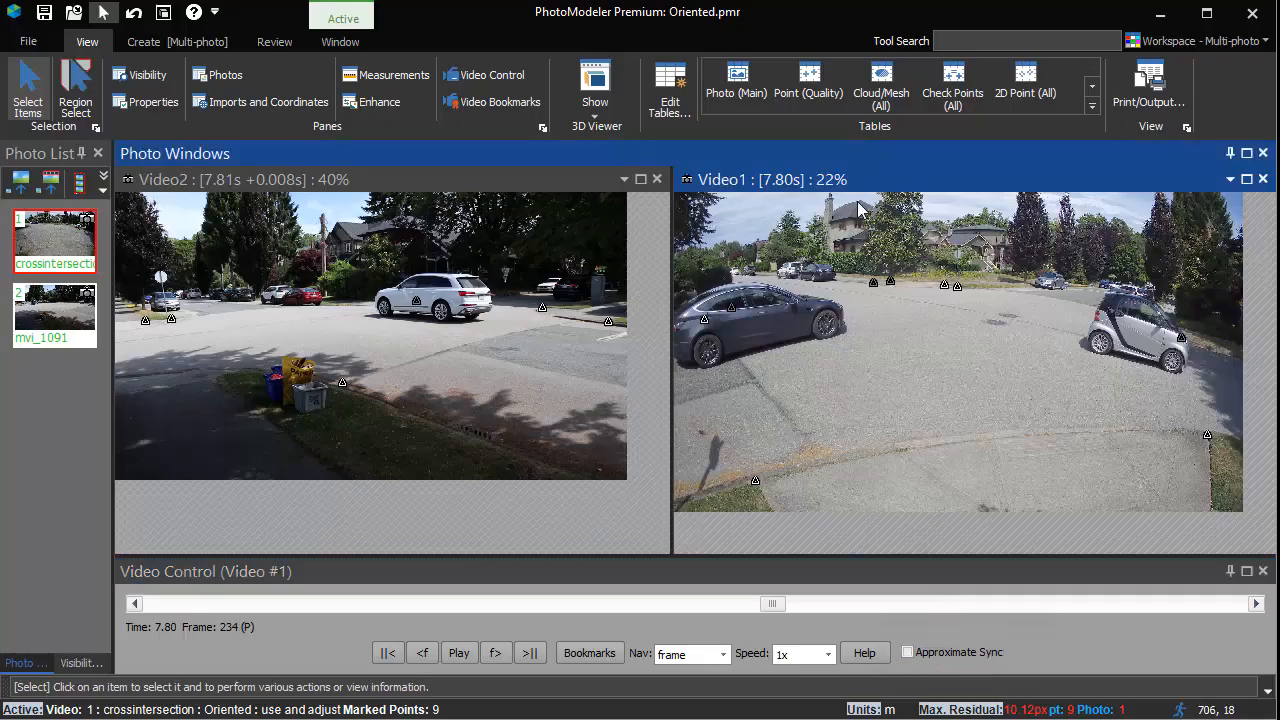
{"action": "left_click", "coordinate": [827, 608]}
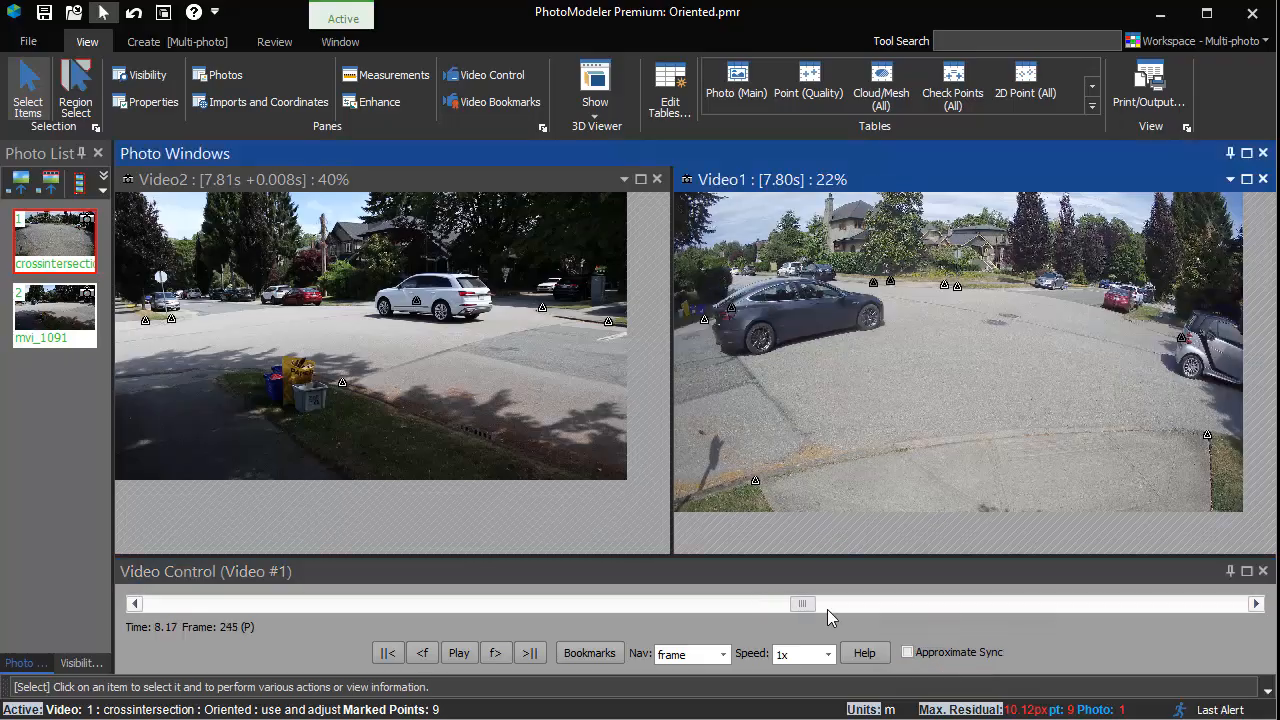
{"action": "left_click", "coordinate": [830, 610]}
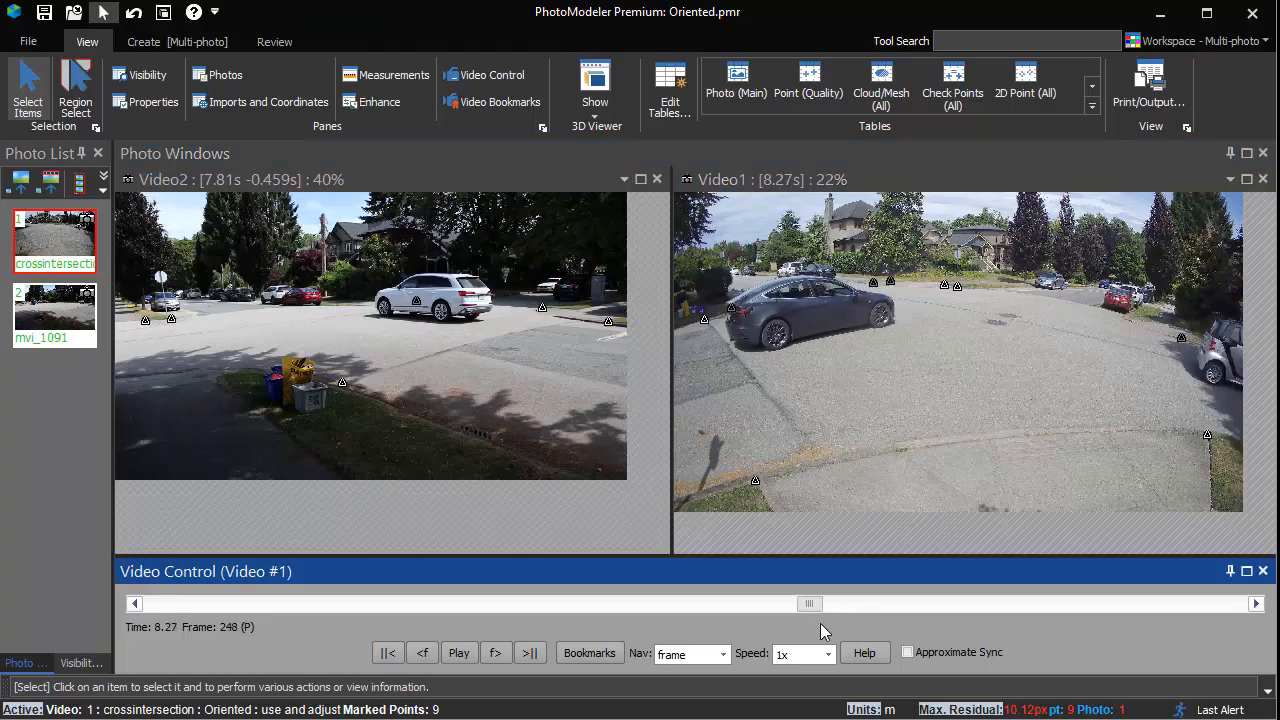
Enlarge the dark car's rear in Video1 and step to frame 247 at 8.23 s, where its rear clears the pavement seam
{"action": "key", "text": "Right"}
{"action": "scroll", "coordinate": [731, 367], "scroll_direction": "up", "scroll_amount": 4}
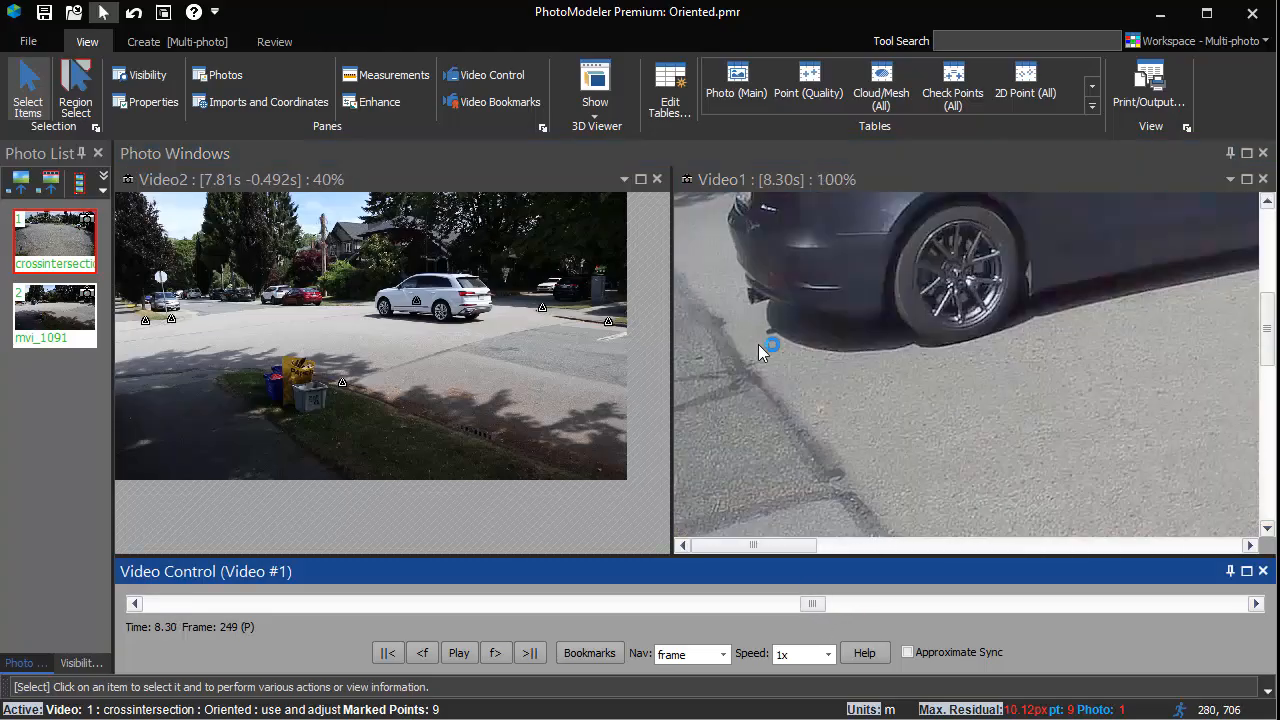
{"action": "left_click", "coordinate": [427, 655]}
{"action": "left_click", "coordinate": [428, 656]}
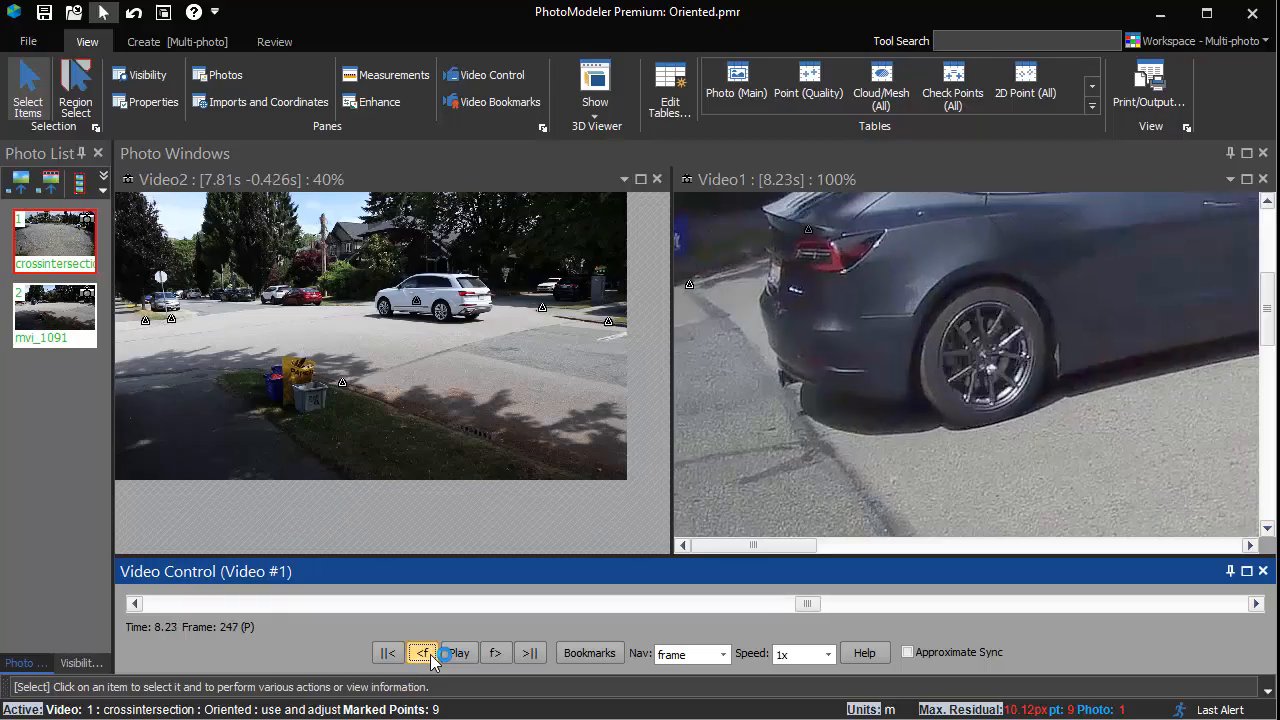
{"action": "left_click", "coordinate": [432, 657]}
{"action": "left_click", "coordinate": [493, 657]}
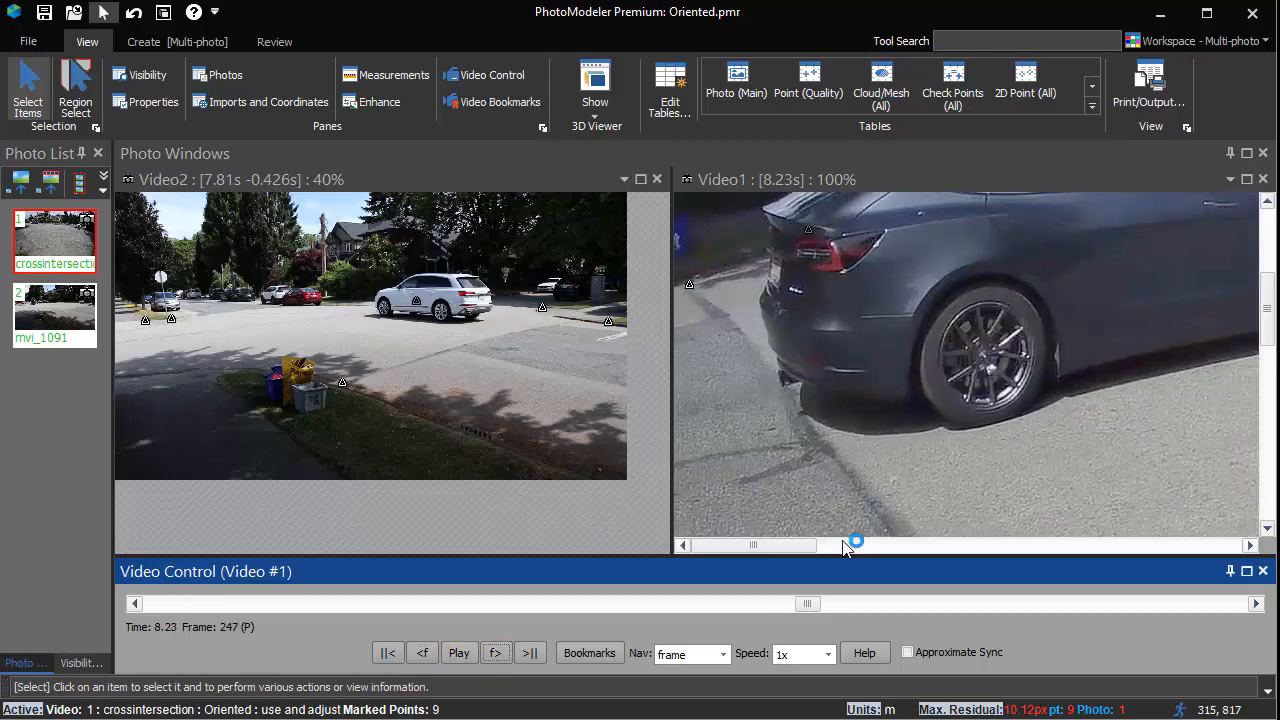
Make Video2 active, scrub it to about 30.08 s, and enlarge the dark car's rear wheel area
{"action": "left_click", "coordinate": [366, 181]}
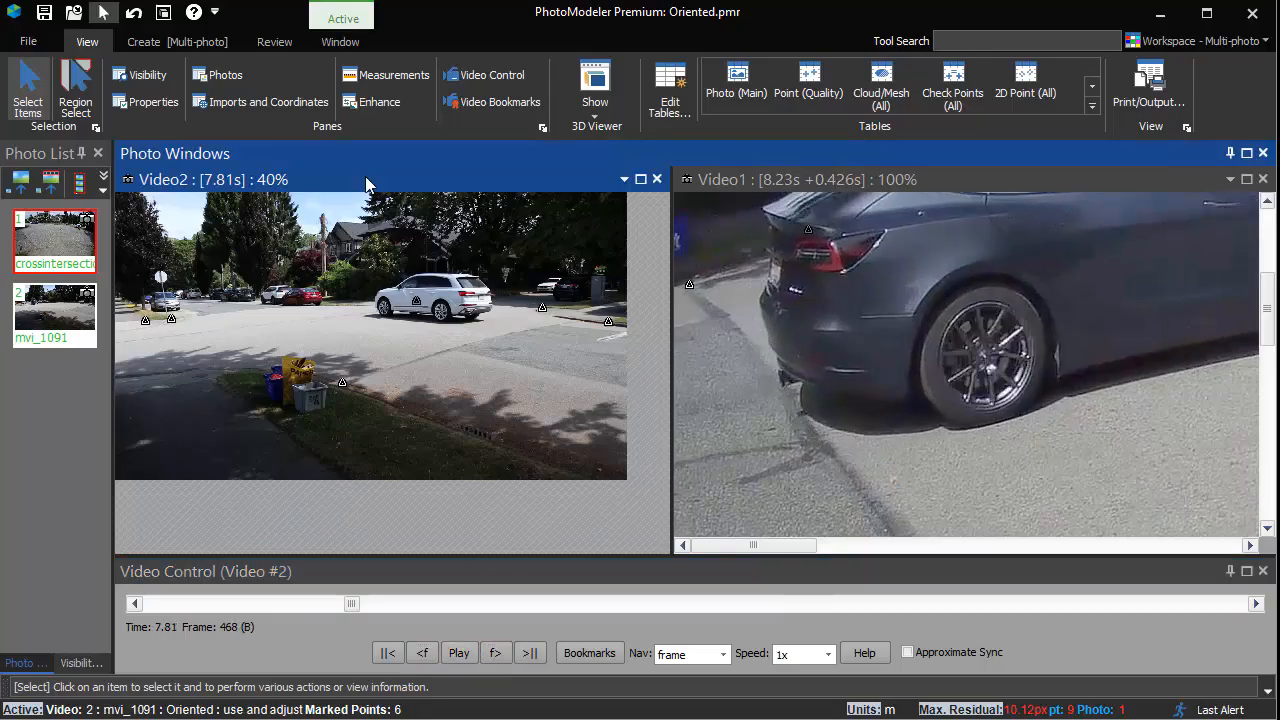
{"action": "left_click_drag", "start_coordinate": [356, 605], "coordinate": [929, 602]}
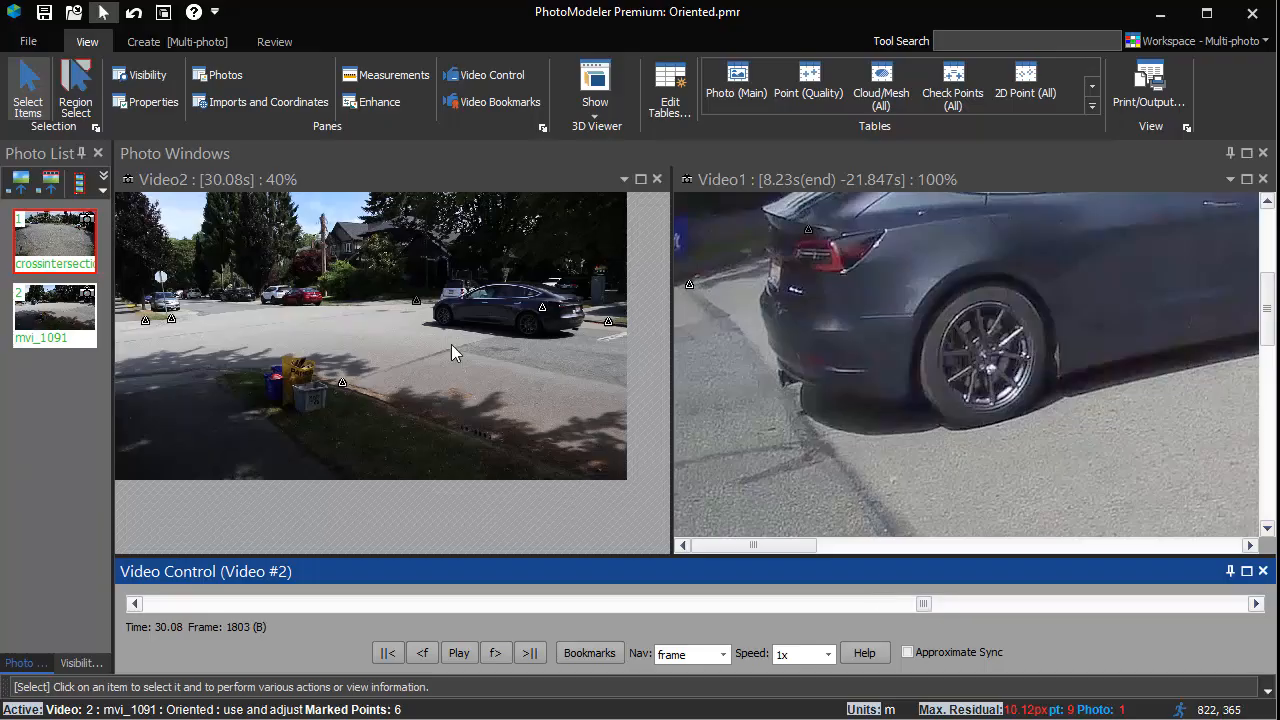
{"action": "left_click", "coordinate": [289, 180]}
{"action": "scroll", "coordinate": [569, 380], "scroll_direction": "up", "scroll_amount": 5}
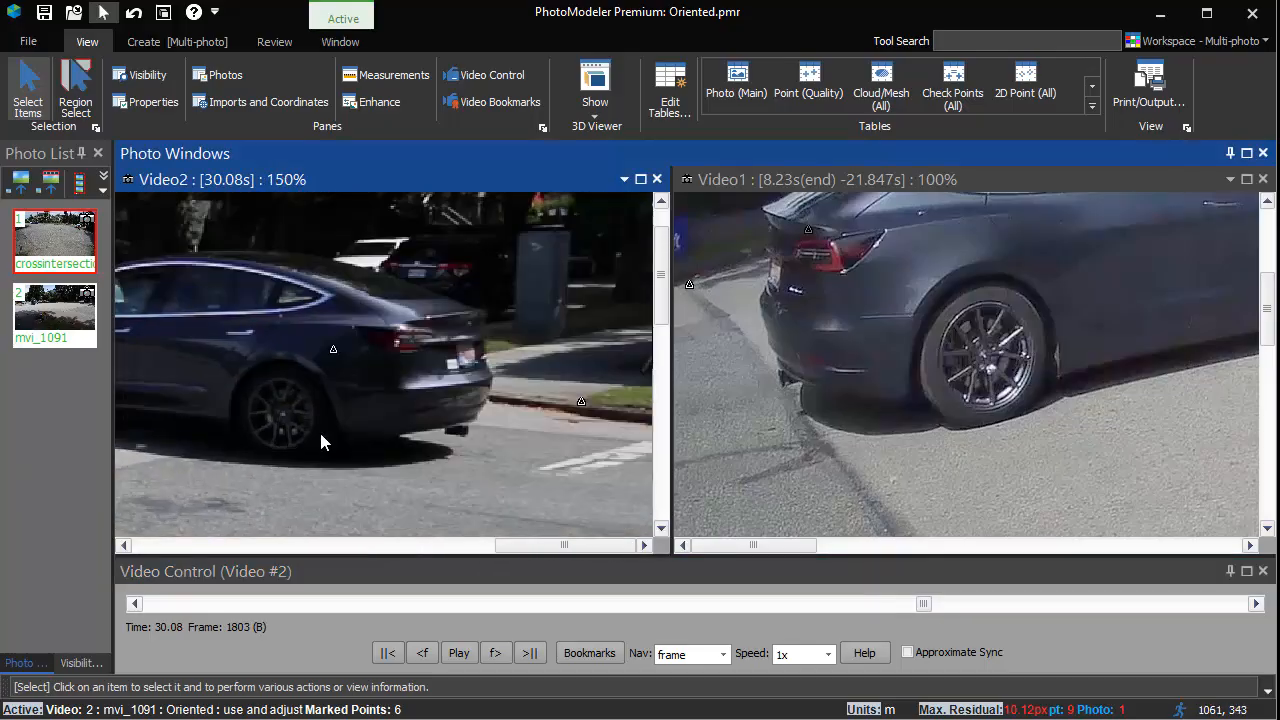
Step Video2 frame by frame to frame 1828 at 30.50 s, matching the dark car's position against the pavement seam in Video1
{"action": "left_click", "coordinate": [424, 653]}
{"action": "left_click", "coordinate": [498, 653]}
{"action": "left_click", "coordinate": [498, 653]}
{"action": "left_click", "coordinate": [498, 653]}
{"action": "left_click", "coordinate": [498, 653]}
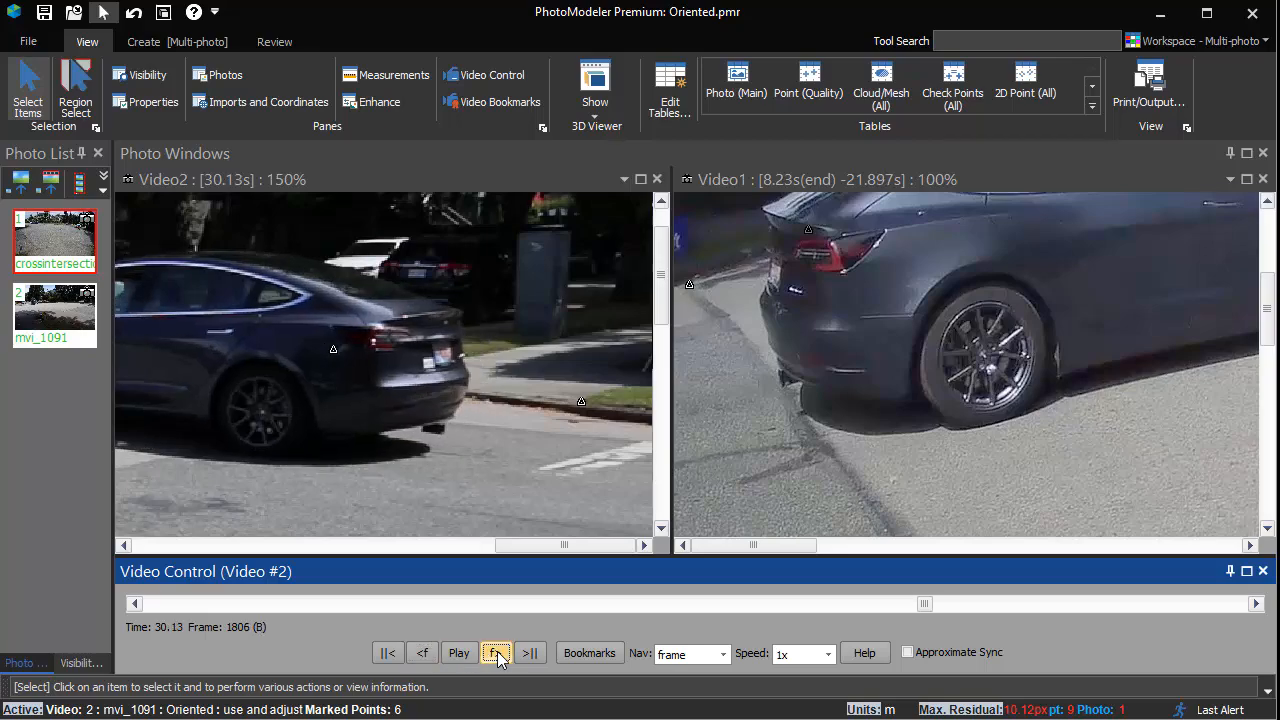
{"action": "left_click", "coordinate": [498, 653]}
{"action": "left_click", "coordinate": [498, 653]}
{"action": "left_click", "coordinate": [498, 653]}
{"action": "left_click", "coordinate": [498, 653]}
{"action": "left_click", "coordinate": [496, 653]}
{"action": "left_click", "coordinate": [496, 653]}
{"action": "left_click", "coordinate": [495, 653]}
{"action": "left_click", "coordinate": [495, 653]}
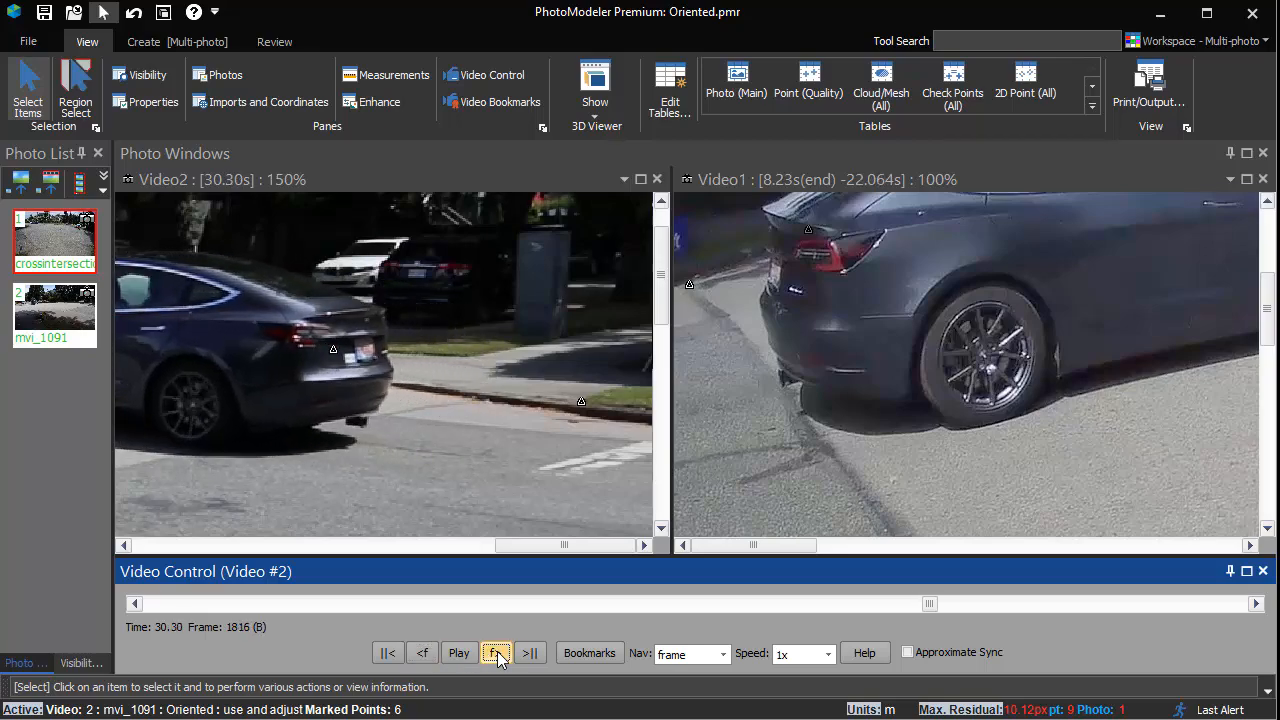
{"action": "left_click", "coordinate": [494, 653]}
{"action": "left_click", "coordinate": [494, 653]}
{"action": "left_click", "coordinate": [493, 653]}
{"action": "left_click", "coordinate": [493, 653]}
{"action": "left_click", "coordinate": [491, 655]}
{"action": "left_click", "coordinate": [491, 656]}
{"action": "left_click", "coordinate": [490, 657]}
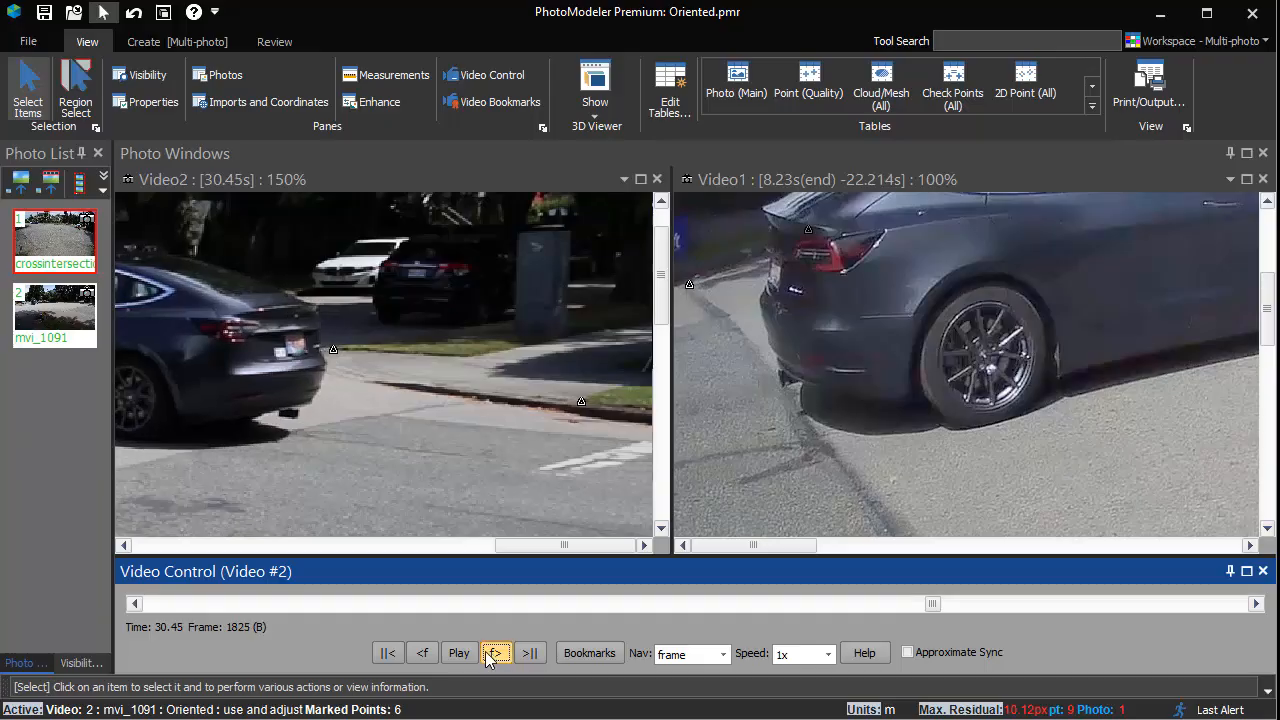
{"action": "left_click", "coordinate": [489, 658]}
{"action": "left_click", "coordinate": [488, 659]}
{"action": "left_click", "coordinate": [488, 659]}
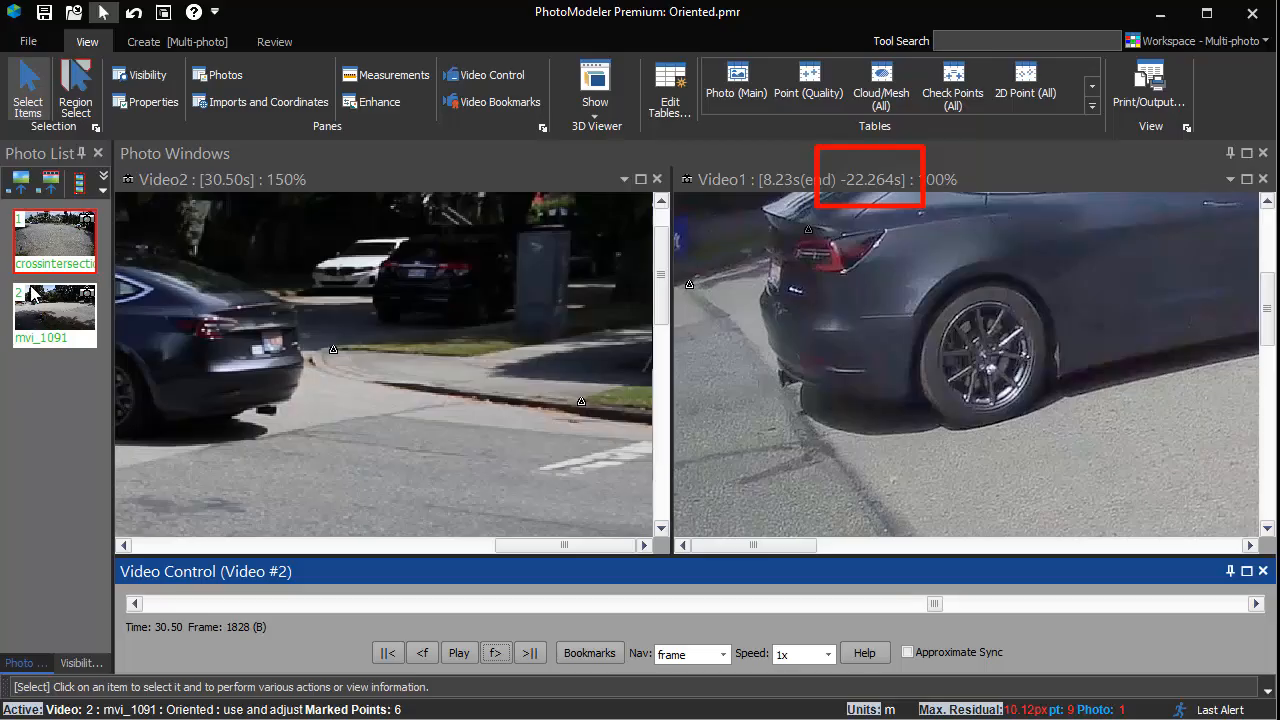
Set the video start time of the crossintersection video to 22.264 seconds in its properties
{"action": "right_click", "coordinate": [40, 237]}
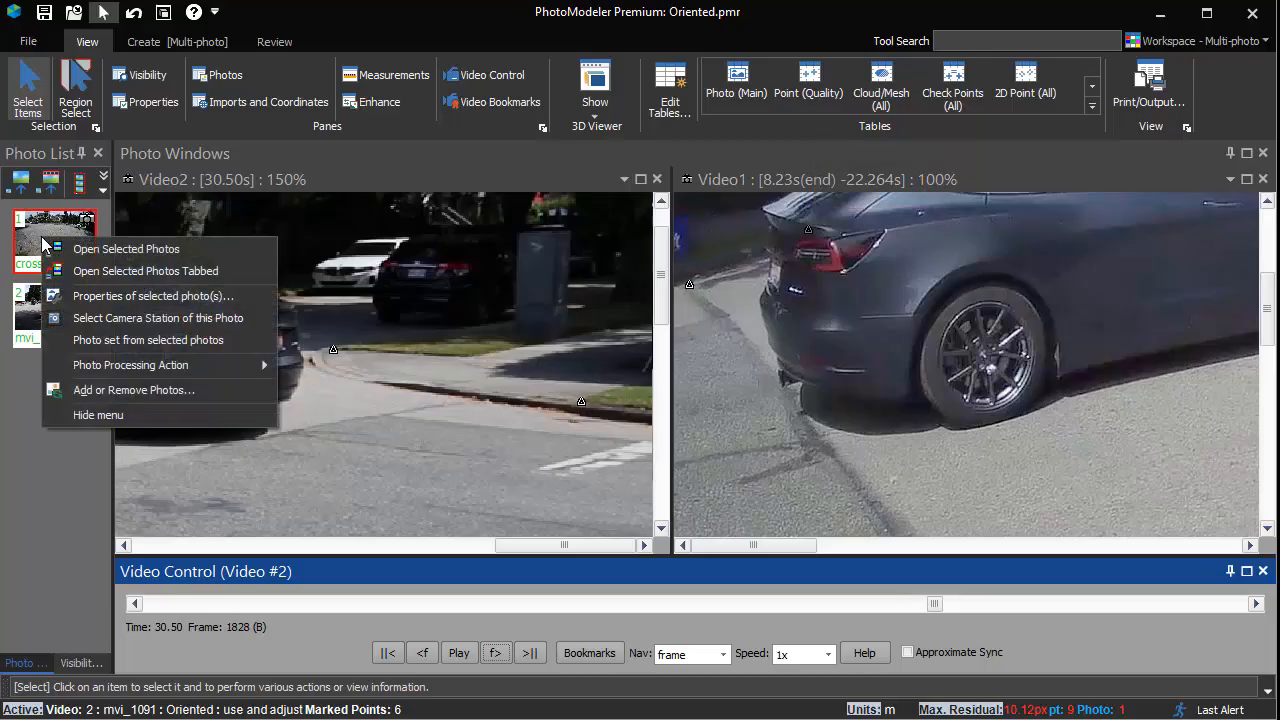
{"action": "left_click", "coordinate": [122, 296]}
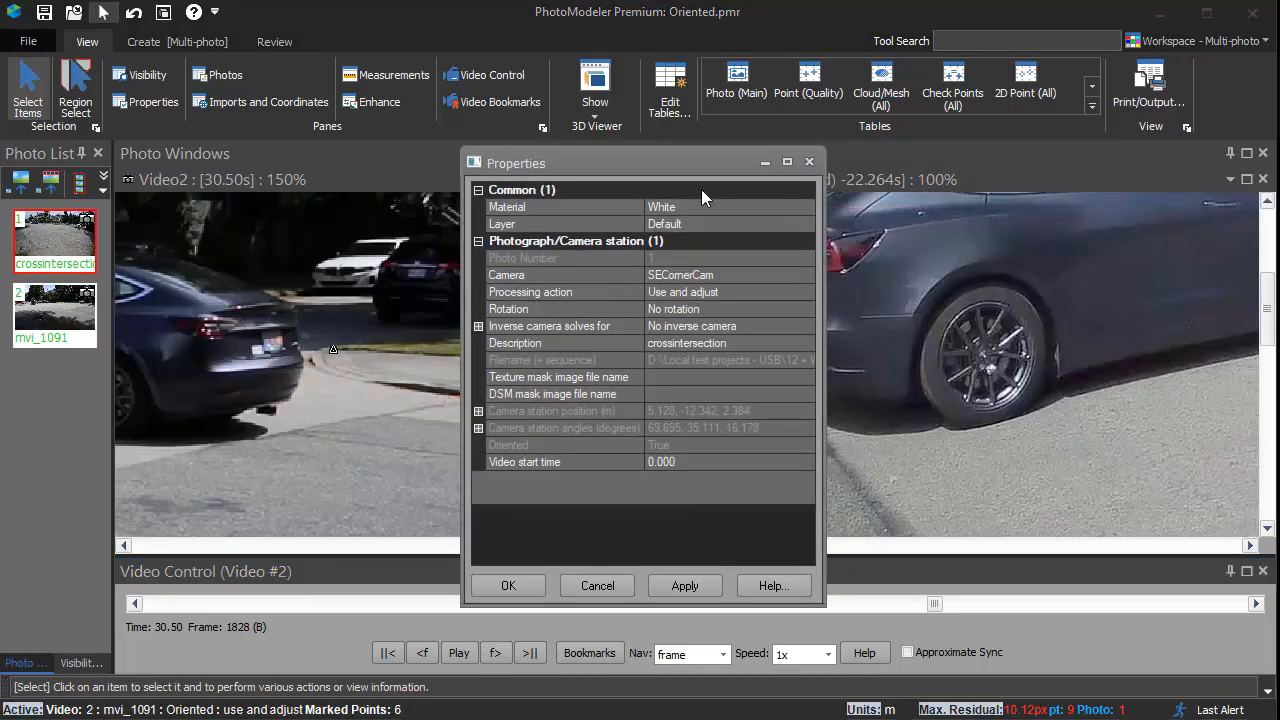
{"action": "left_click_drag", "start_coordinate": [708, 158], "coordinate": [510, 95]}
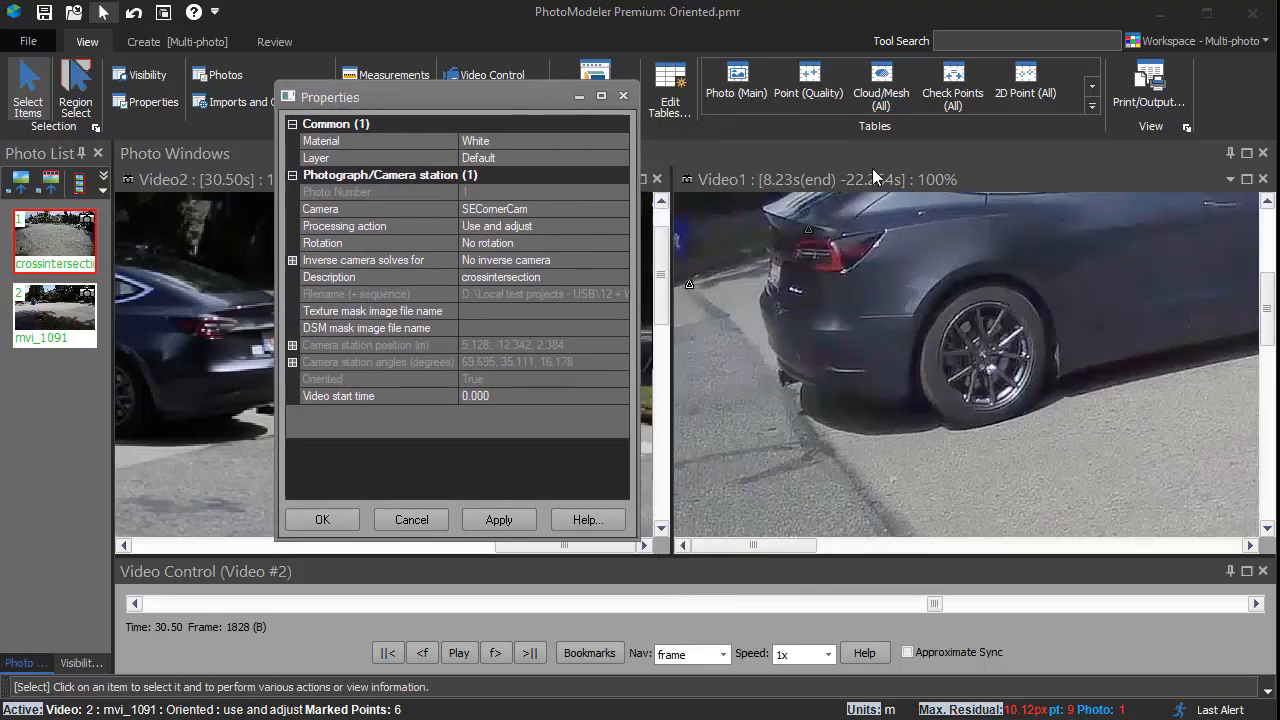
{"action": "left_click", "coordinate": [497, 397]}
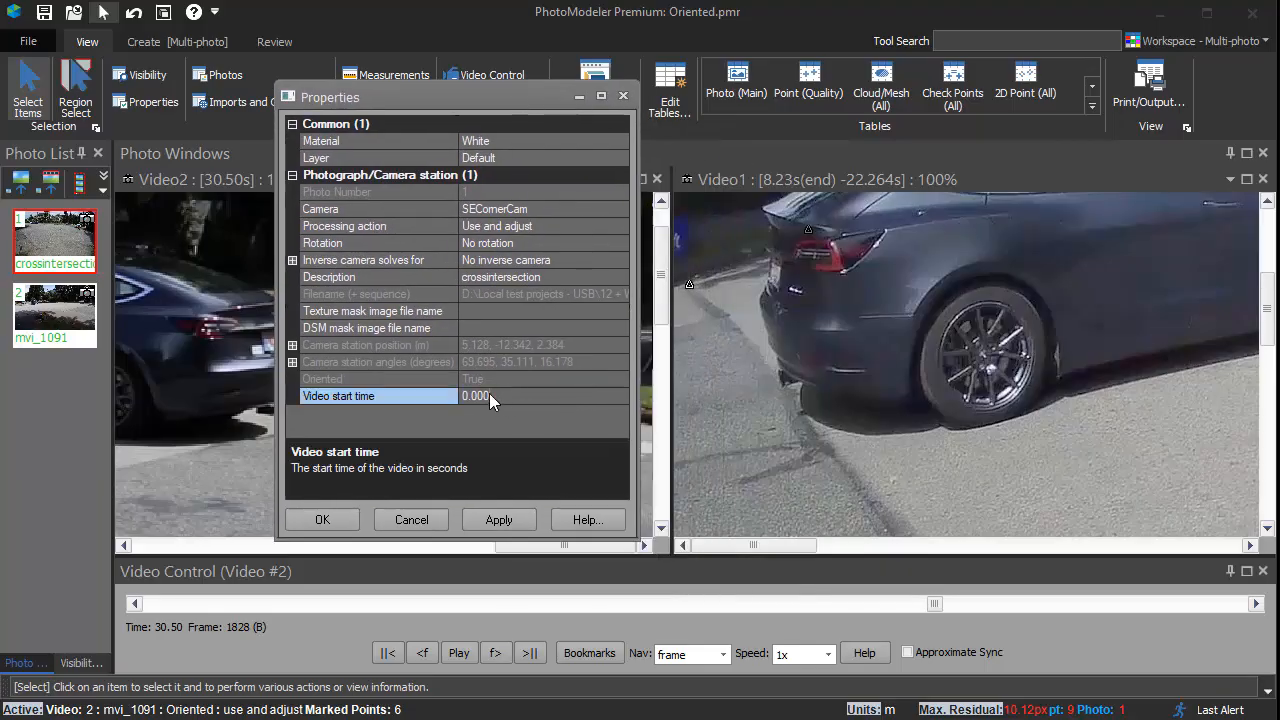
{"action": "type", "text": "22.264"}
{"action": "left_click", "coordinate": [329, 523]}
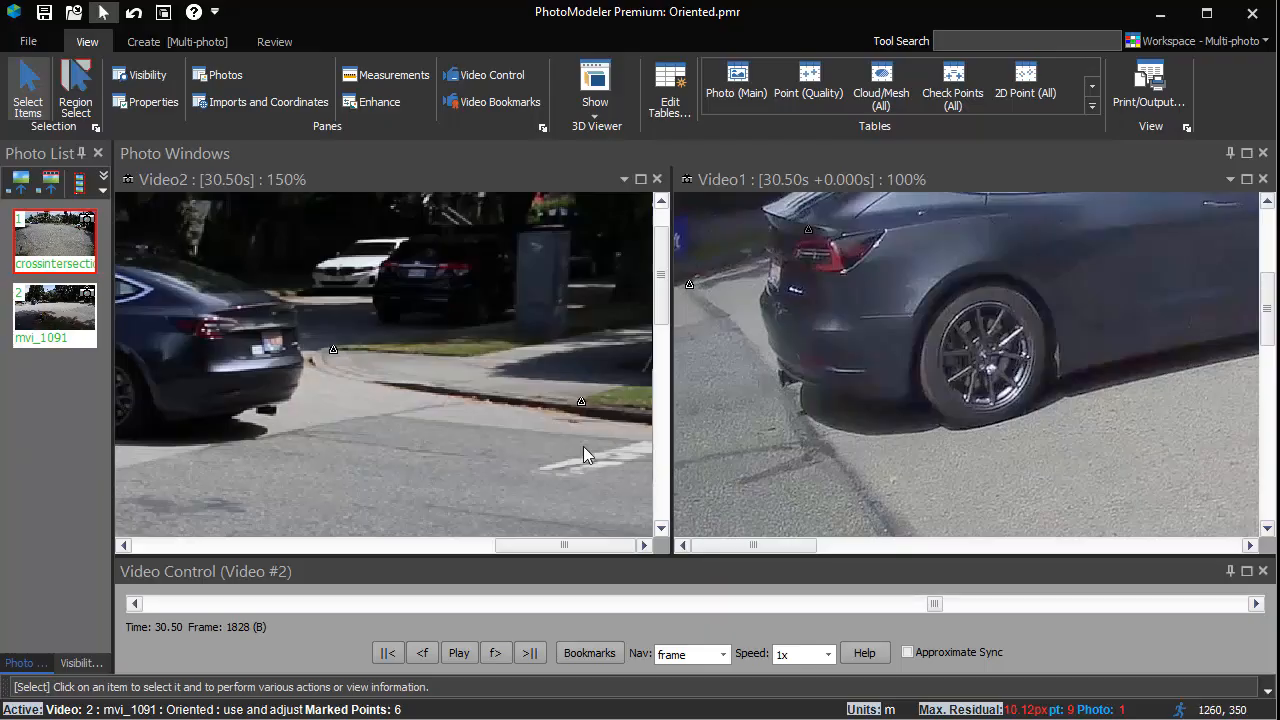
Turn Approximate Sync back on and scrub Video2 between about 28.60 s and 31.33 s to check both videos' alignment
{"action": "left_click", "coordinate": [924, 652]}
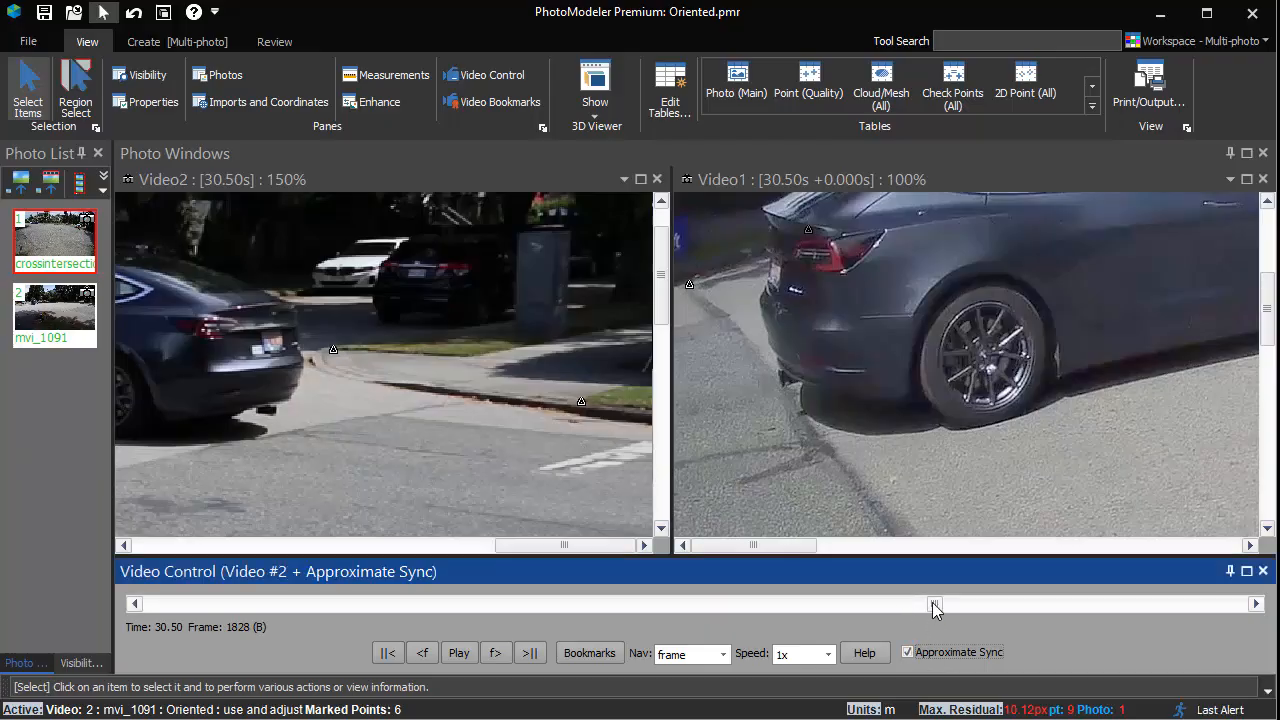
{"action": "left_click", "coordinate": [884, 604]}
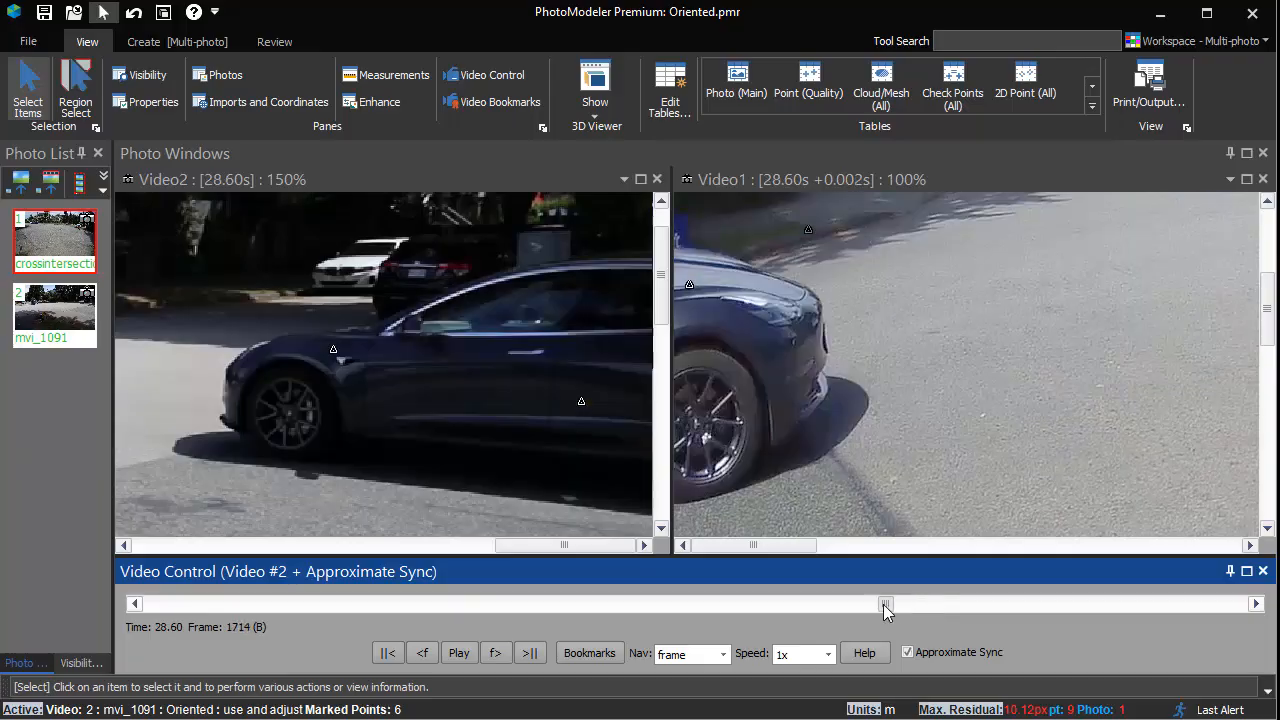
{"action": "left_click", "coordinate": [927, 604]}
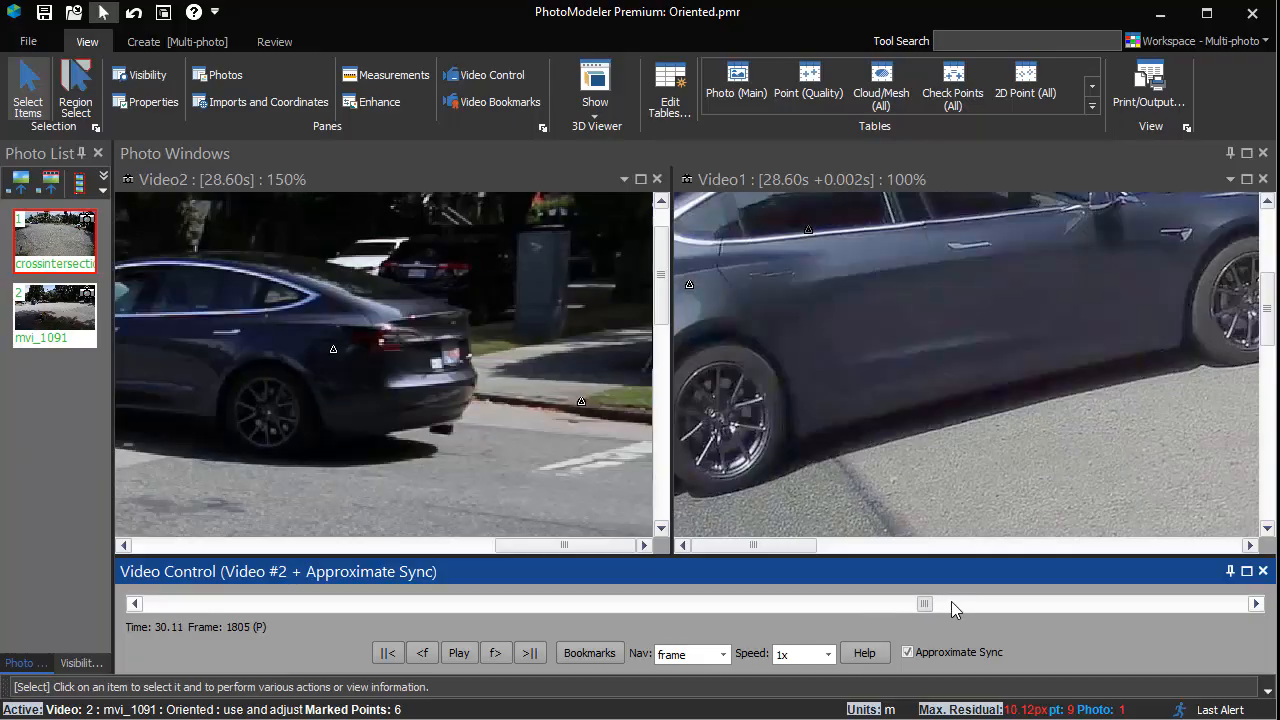
{"action": "left_click", "coordinate": [953, 603]}
{"action": "left_click_drag", "start_coordinate": [948, 602], "coordinate": [961, 603]}
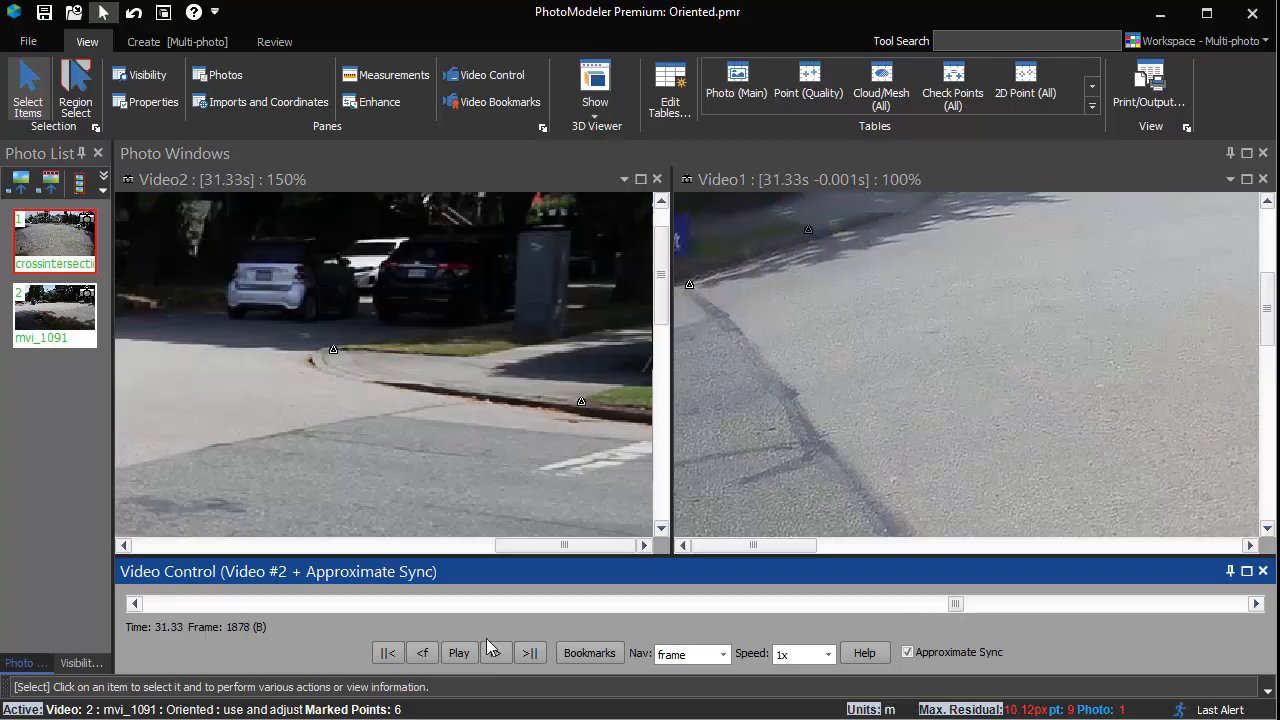
Make Video2 active, show the video bookmarks list, and reduce Video2's magnification to 66%
{"action": "left_click", "coordinate": [393, 163]}
{"action": "left_click", "coordinate": [384, 181]}
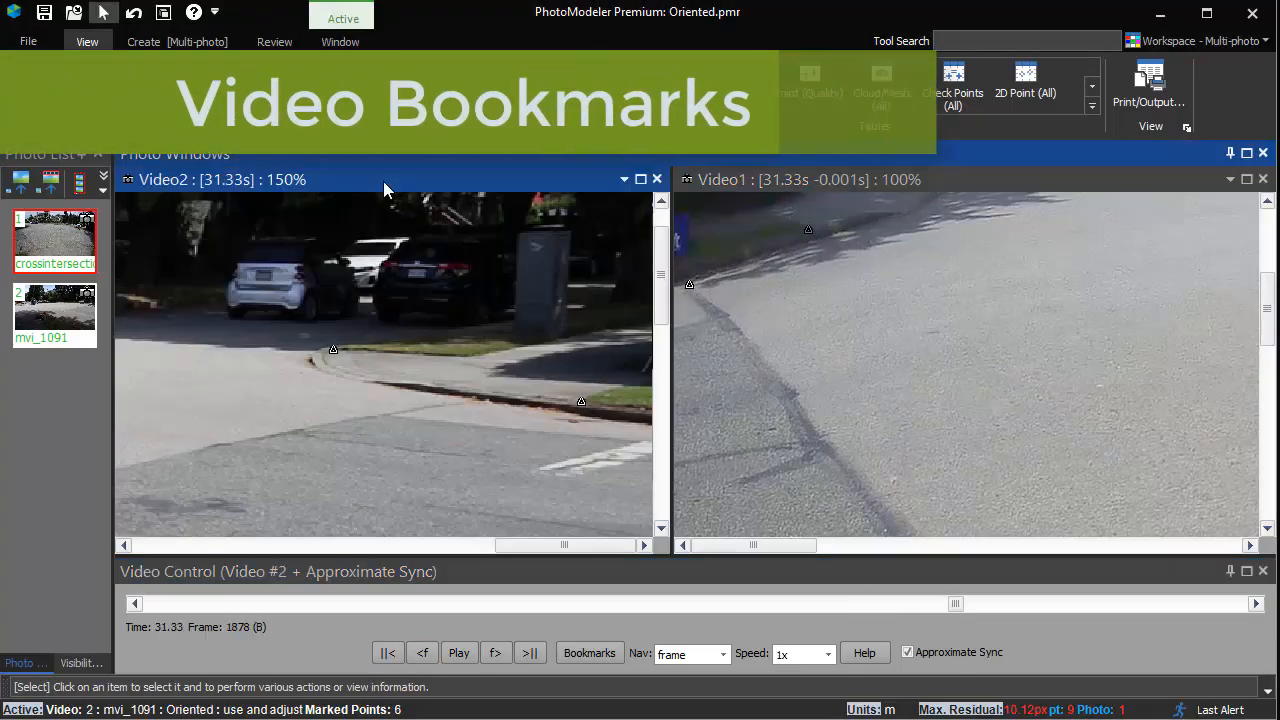
{"action": "left_click", "coordinate": [586, 653]}
{"action": "scroll", "coordinate": [287, 408], "scroll_direction": "down", "scroll_amount": 1}
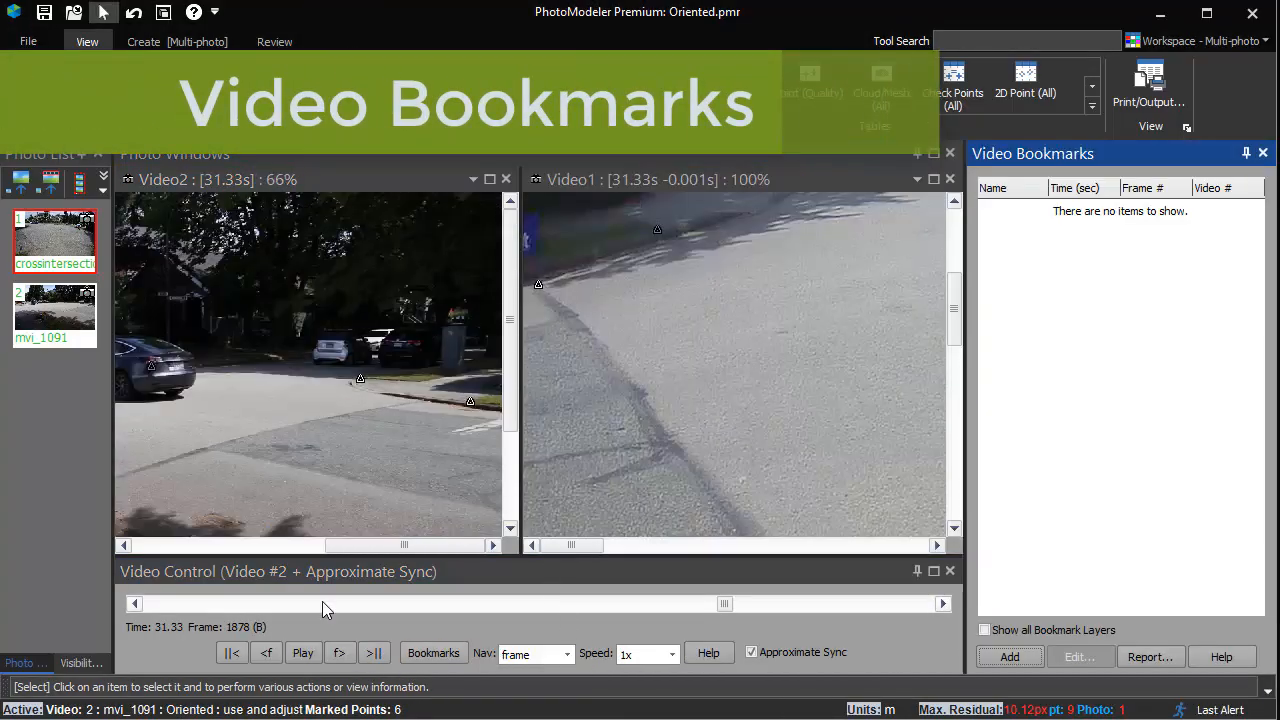
Scrub Video2 to 29.71 s and bookmark frame 1781 under the name JustPastStopLine
{"action": "left_click_drag", "start_coordinate": [732, 603], "coordinate": [698, 606]}
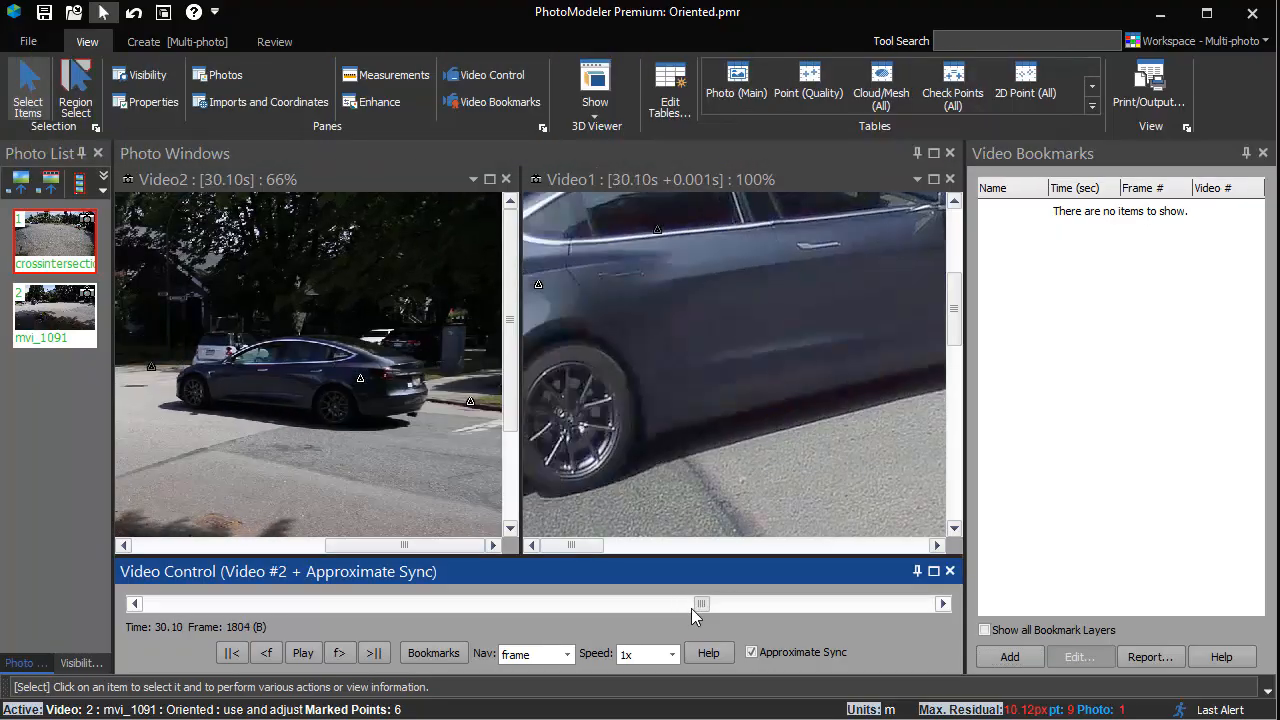
{"action": "left_click", "coordinate": [1008, 658]}
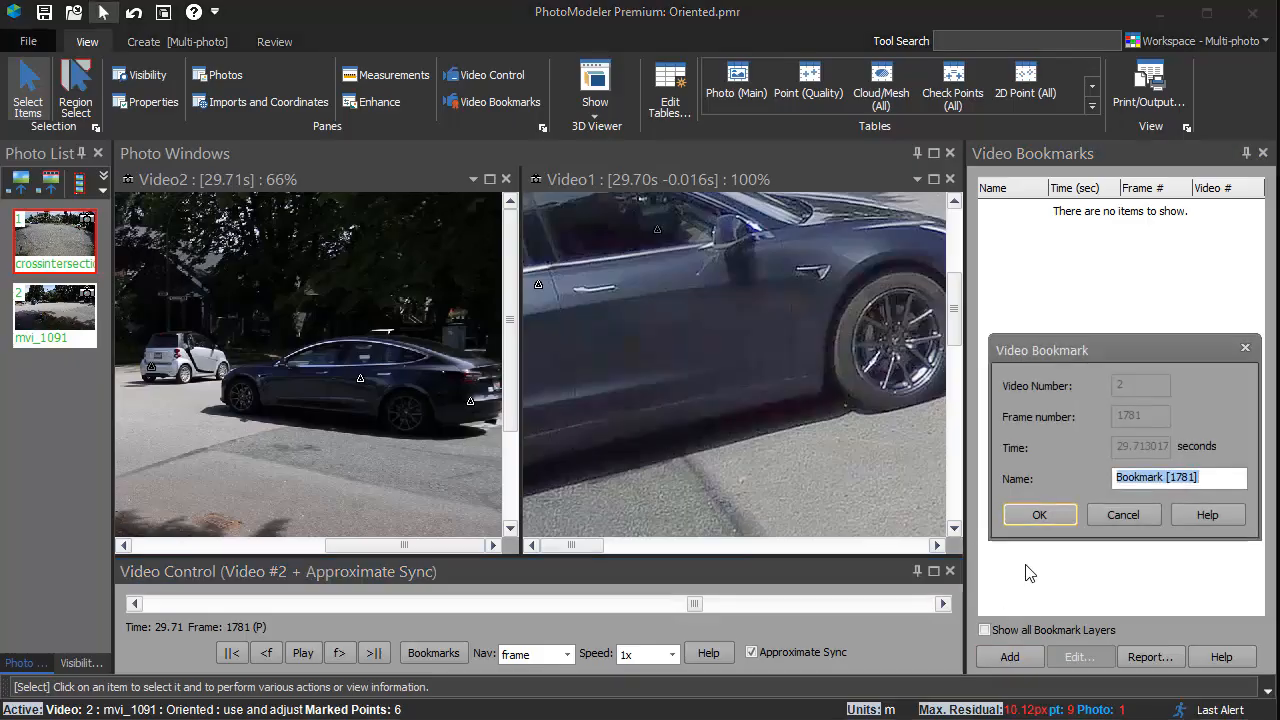
{"action": "type", "text": "JustPast"}
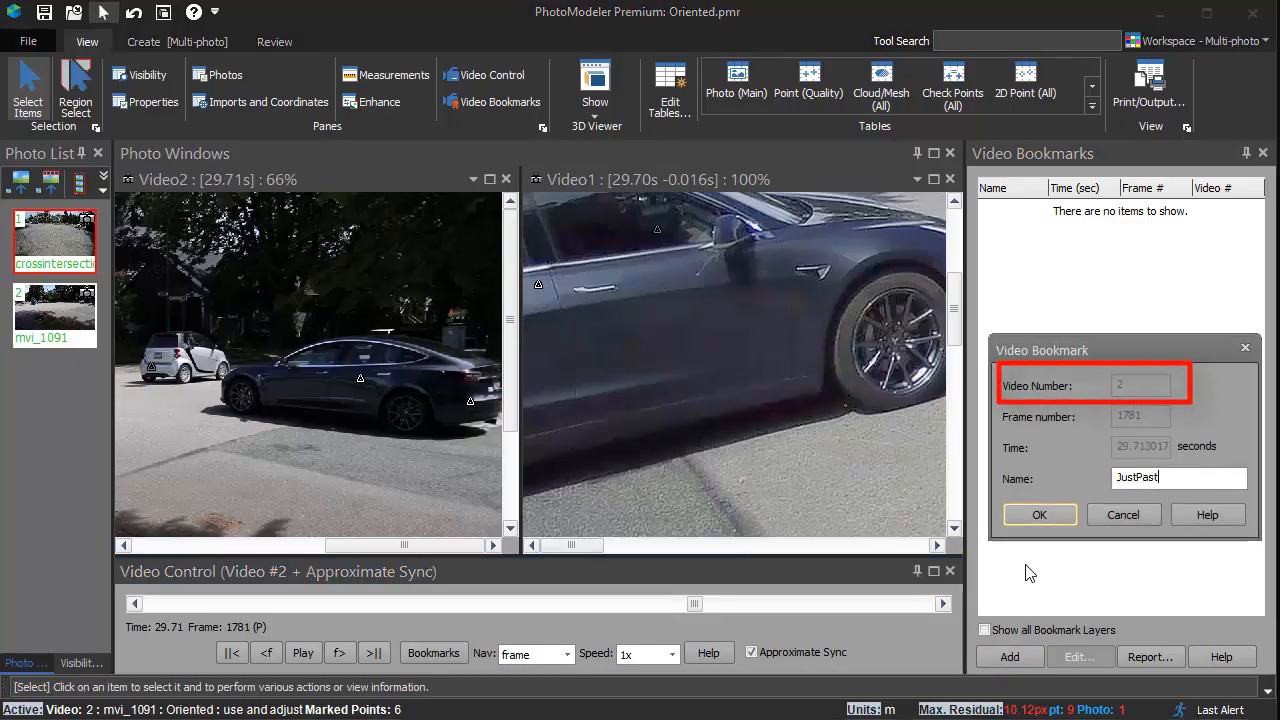
{"action": "type", "text": "StopLine"}
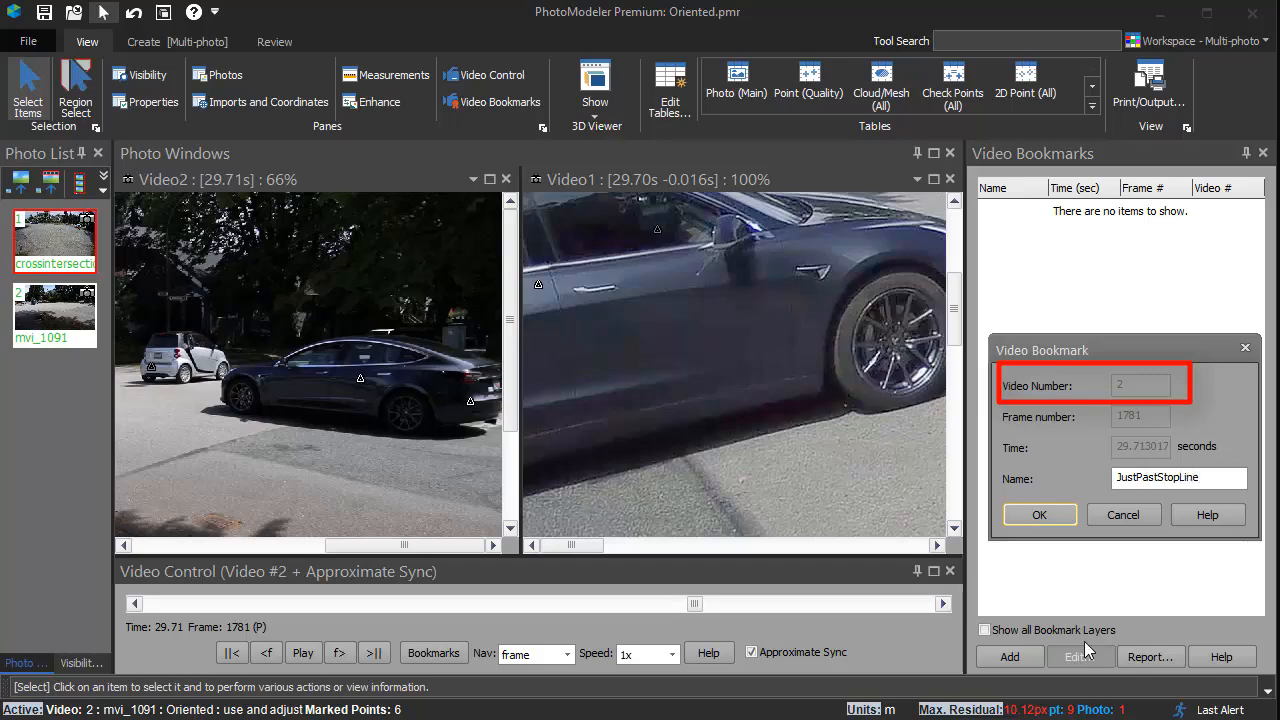
{"action": "left_click", "coordinate": [1017, 510]}
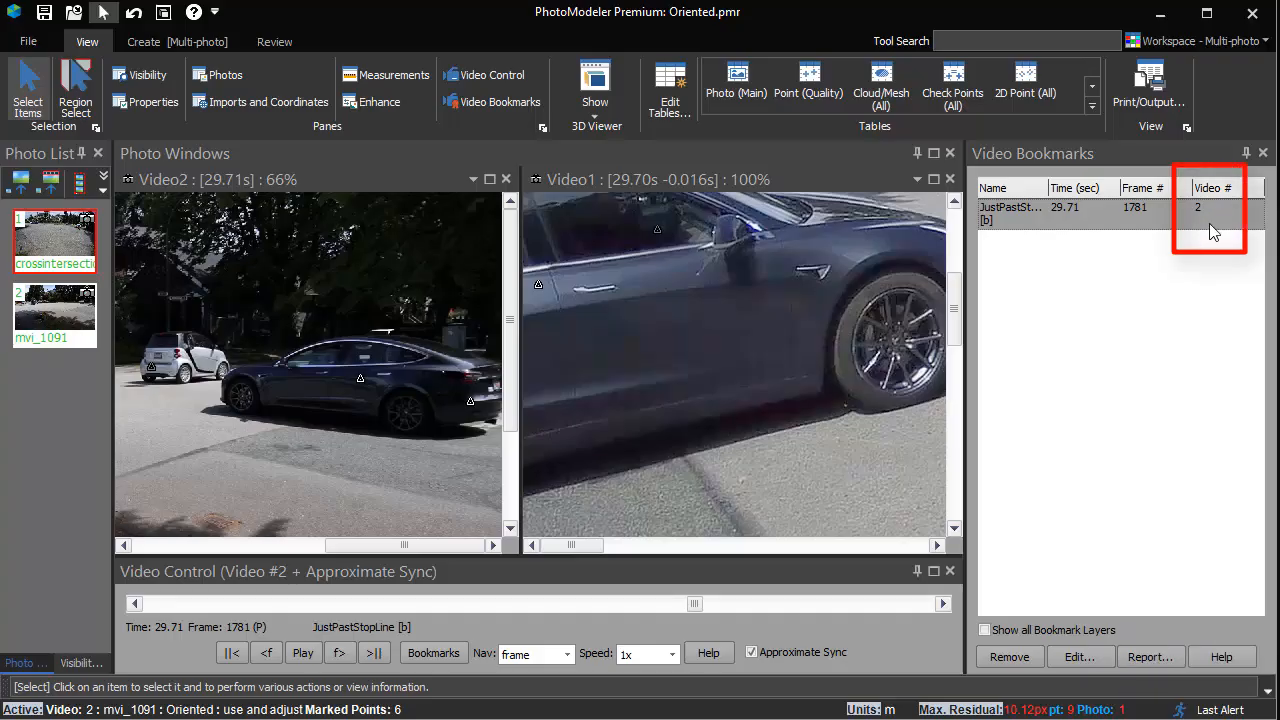
Close the Video2 window, show the full Video1 frame, and scrub Video1 to about 32.40 s
{"action": "left_click", "coordinate": [506, 179]}
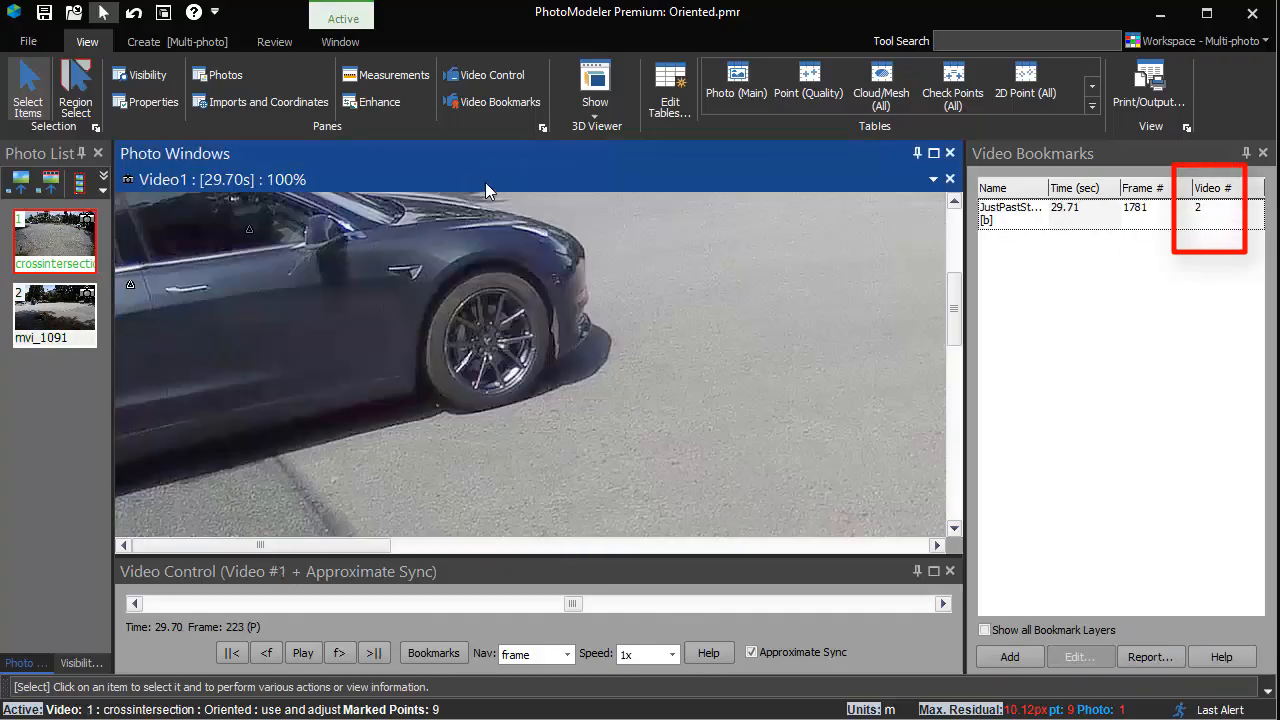
{"action": "scroll", "coordinate": [457, 279], "scroll_direction": "down", "scroll_amount": 2}
{"action": "left_click_drag", "start_coordinate": [569, 604], "coordinate": [722, 612]}
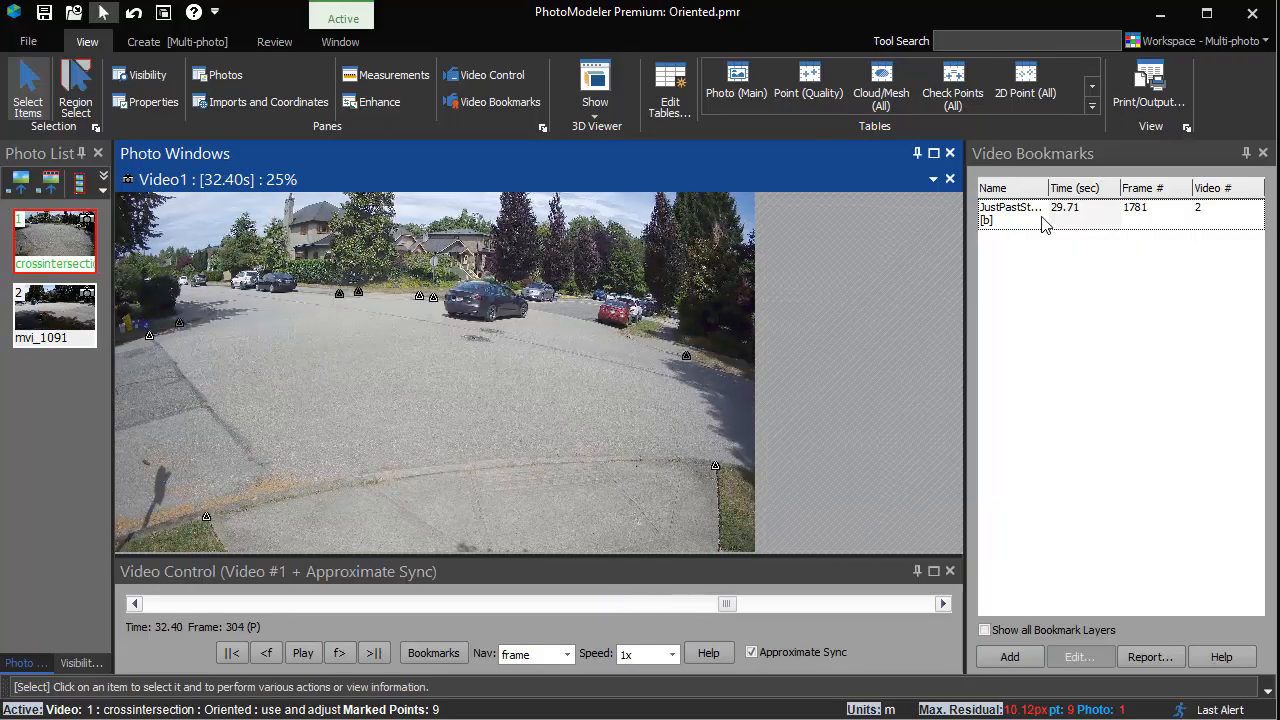
Recall the JustPastStopLine bookmark to reopen Video2 at that frame, and widen the Video2 window beside Video1
{"action": "double_click", "coordinate": [1008, 214]}
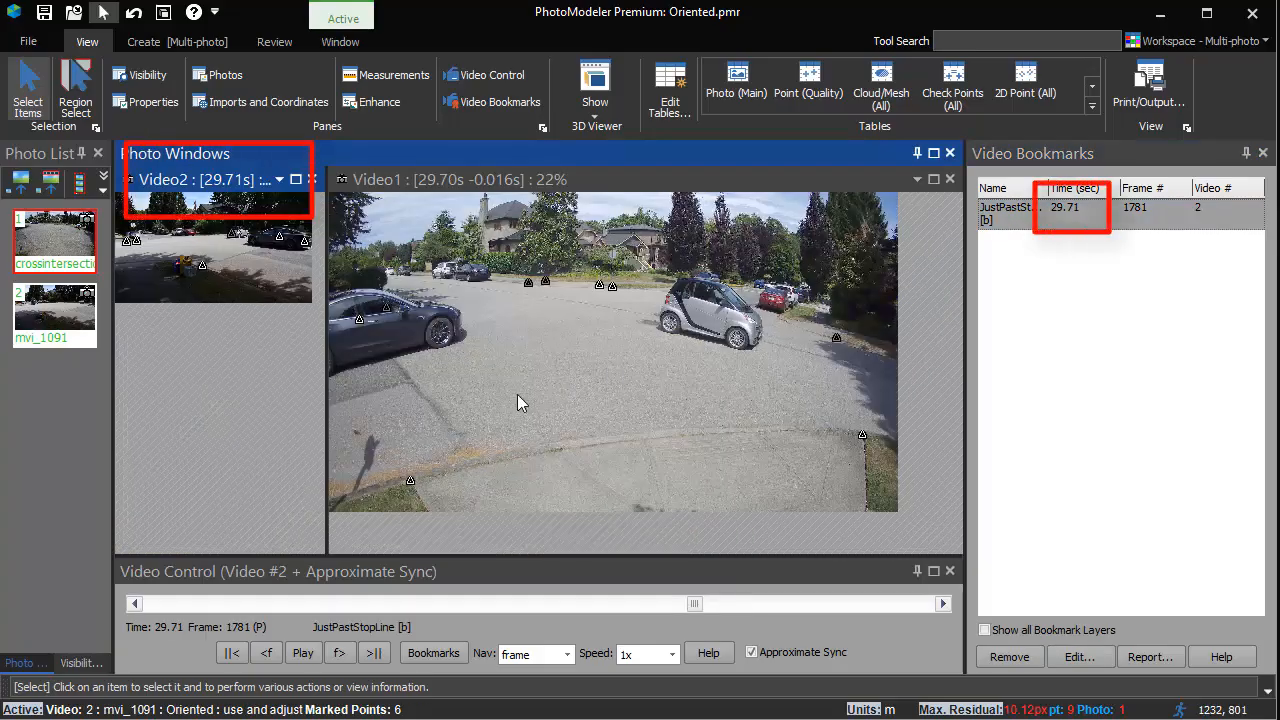
{"action": "left_click_drag", "start_coordinate": [328, 426], "coordinate": [640, 426]}
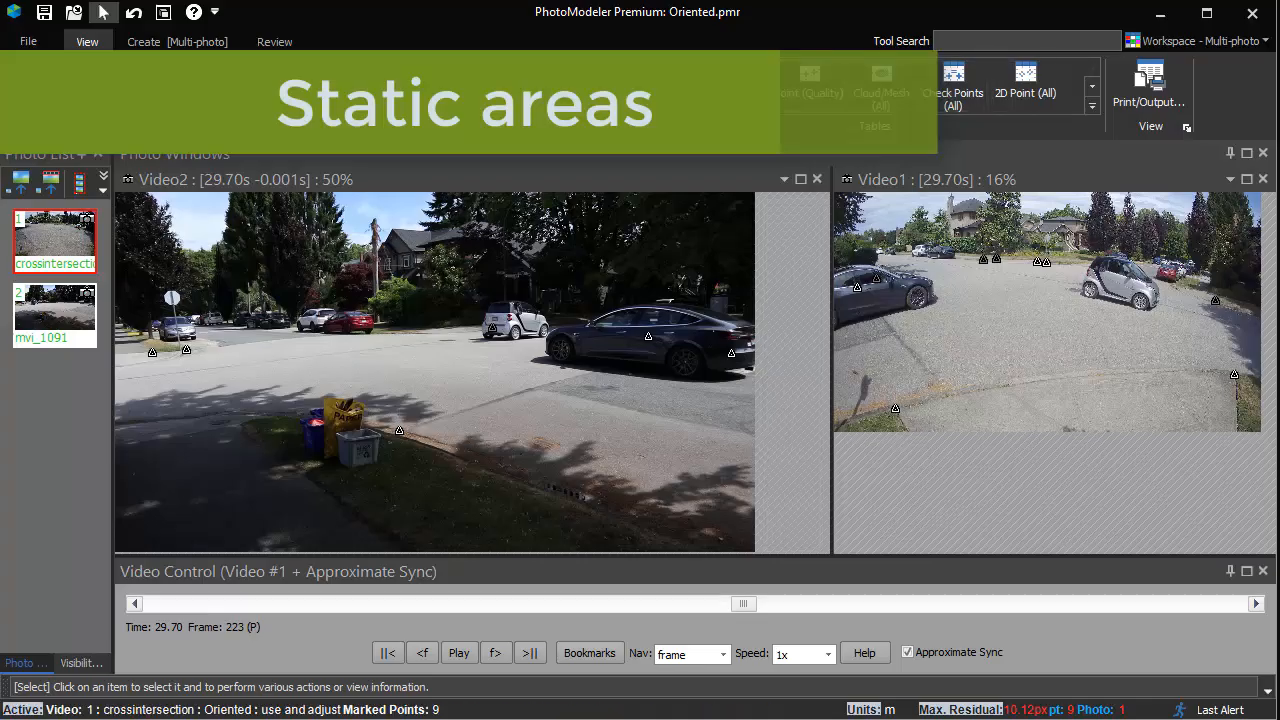
Start Referencing and mark a point on the top corner of the stop sign in Video1
{"action": "left_click", "coordinate": [178, 43]}
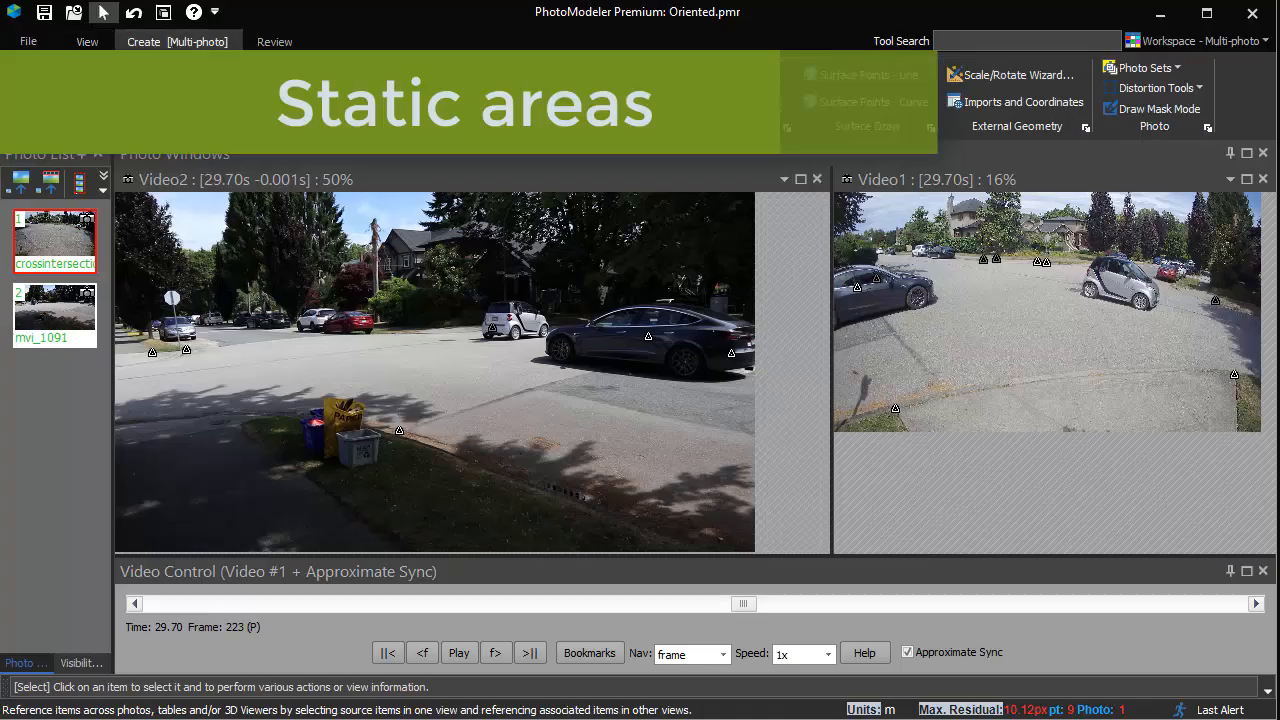
{"action": "left_click", "coordinate": [322, 88]}
{"action": "left_click", "coordinate": [181, 268]}
{"action": "scroll", "coordinate": [945, 231], "scroll_direction": "up", "scroll_amount": 8}
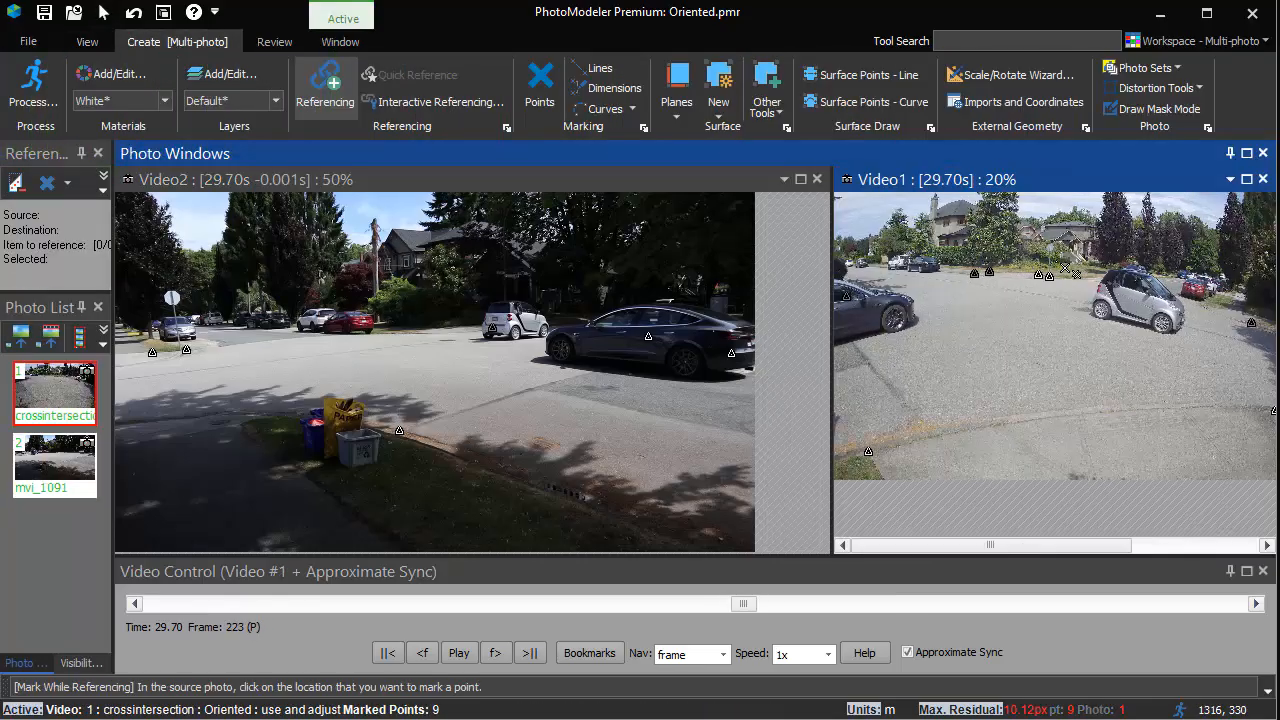
{"action": "scroll", "coordinate": [945, 231], "scroll_direction": "up", "scroll_amount": 2}
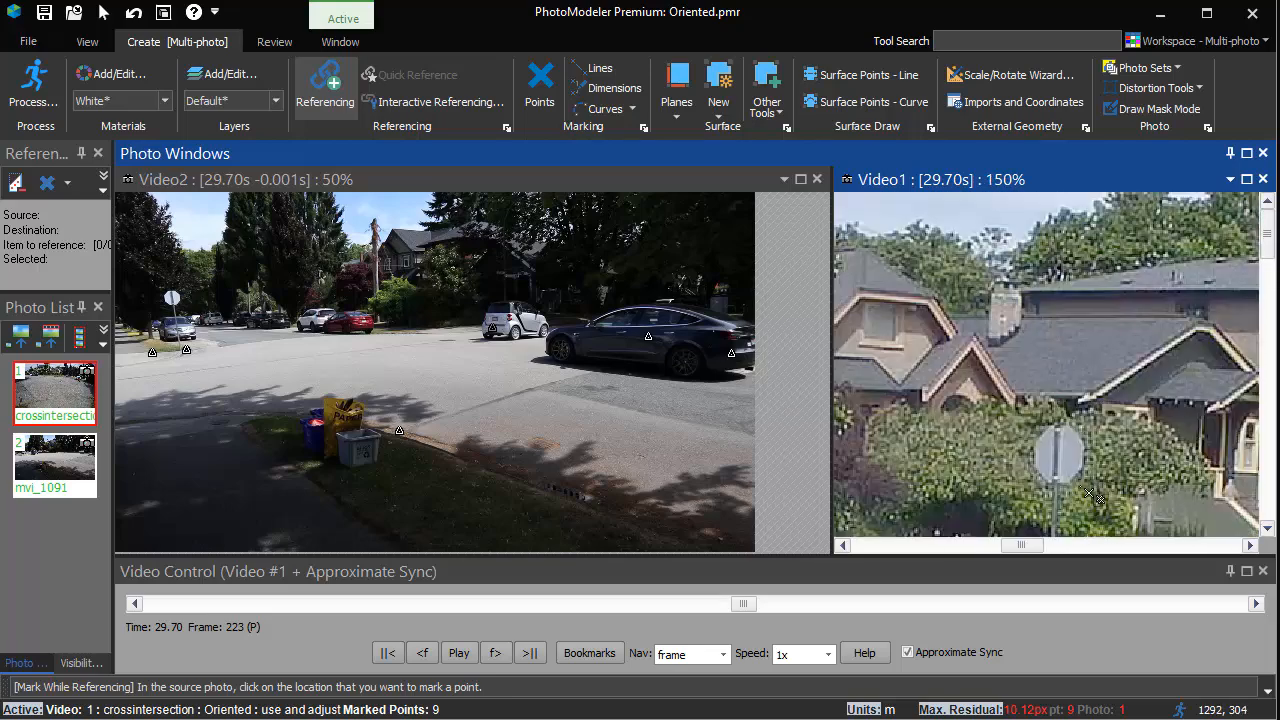
{"action": "scroll", "coordinate": [1090, 440], "scroll_direction": "up", "scroll_amount": 2}
{"action": "scroll", "coordinate": [1050, 412], "scroll_direction": "up", "scroll_amount": 1}
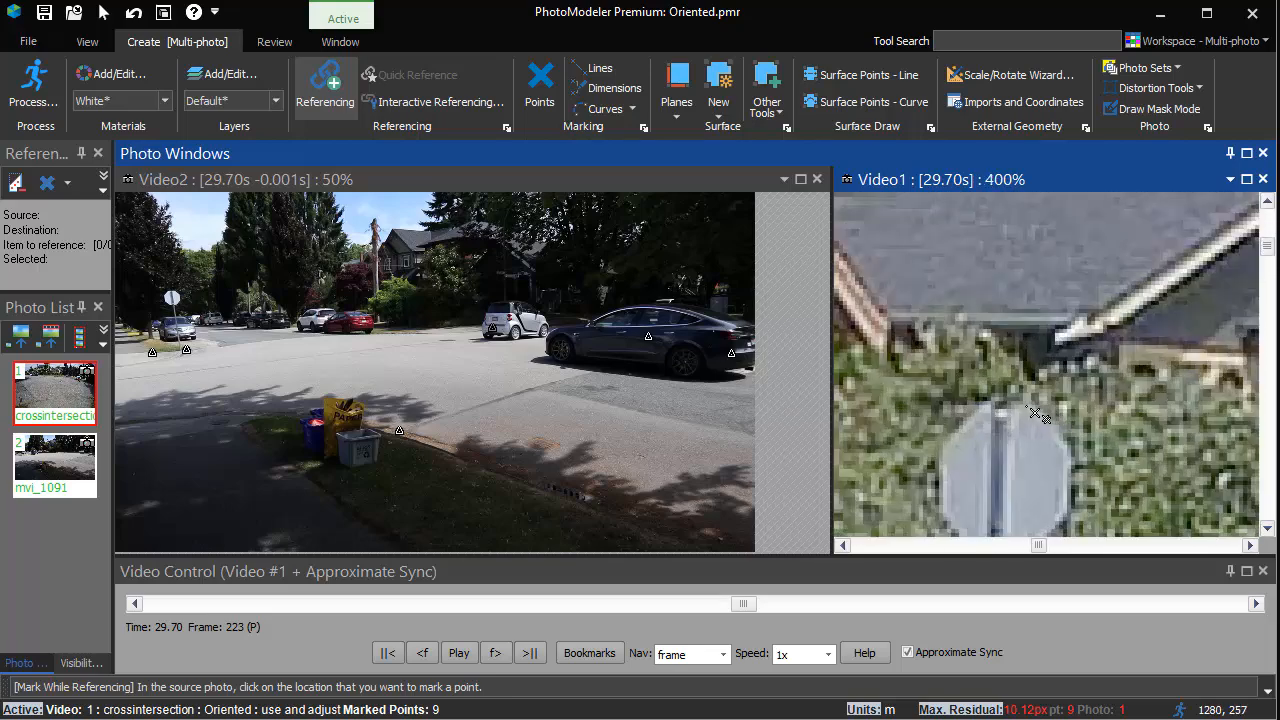
{"action": "left_click", "coordinate": [1040, 410]}
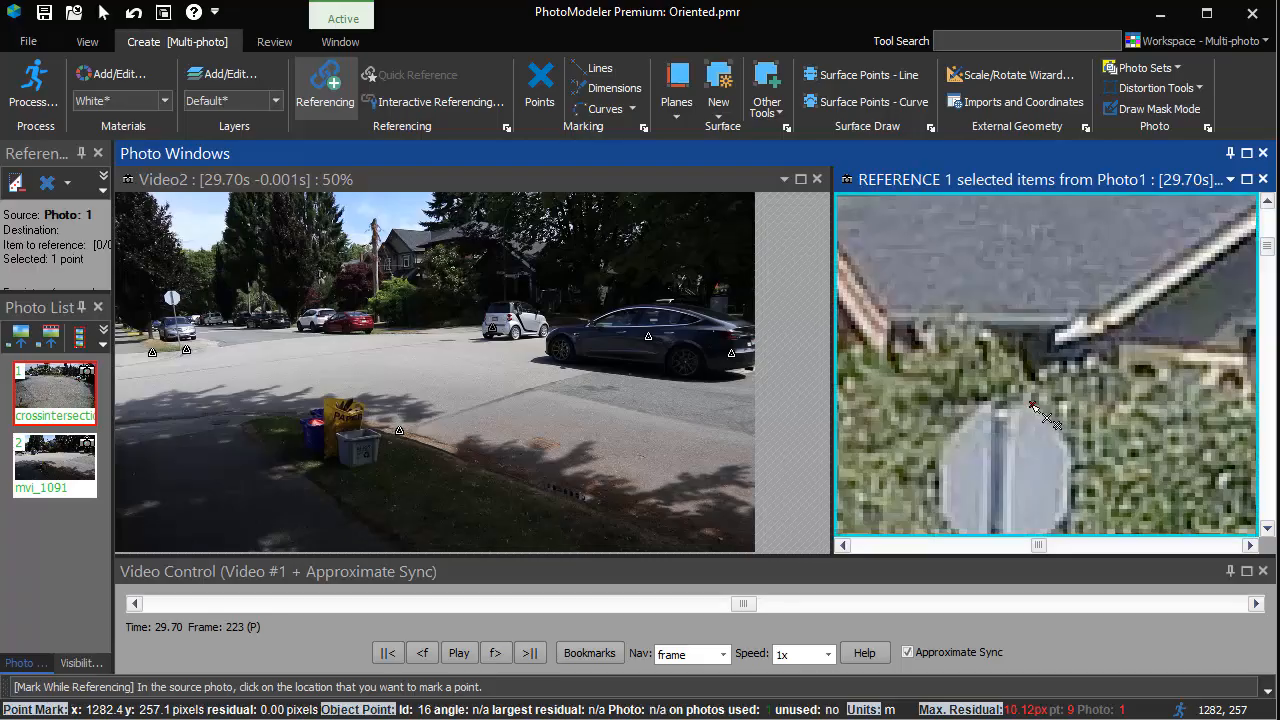
Reference the marked point to the matching top corner of the stop sign in Video2
{"action": "scroll", "coordinate": [173, 305], "scroll_direction": "up", "scroll_amount": 3}
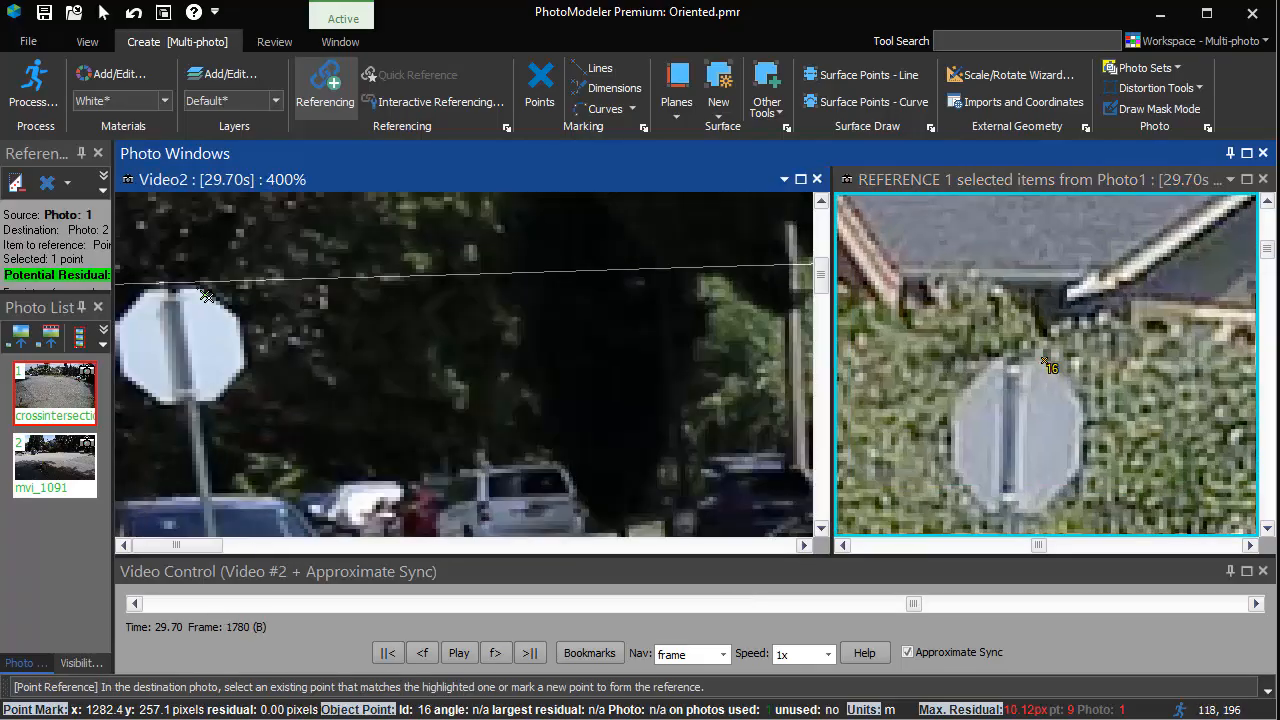
{"action": "left_click", "coordinate": [205, 294]}
{"action": "scroll", "coordinate": [437, 335], "scroll_direction": "down", "scroll_amount": 2}
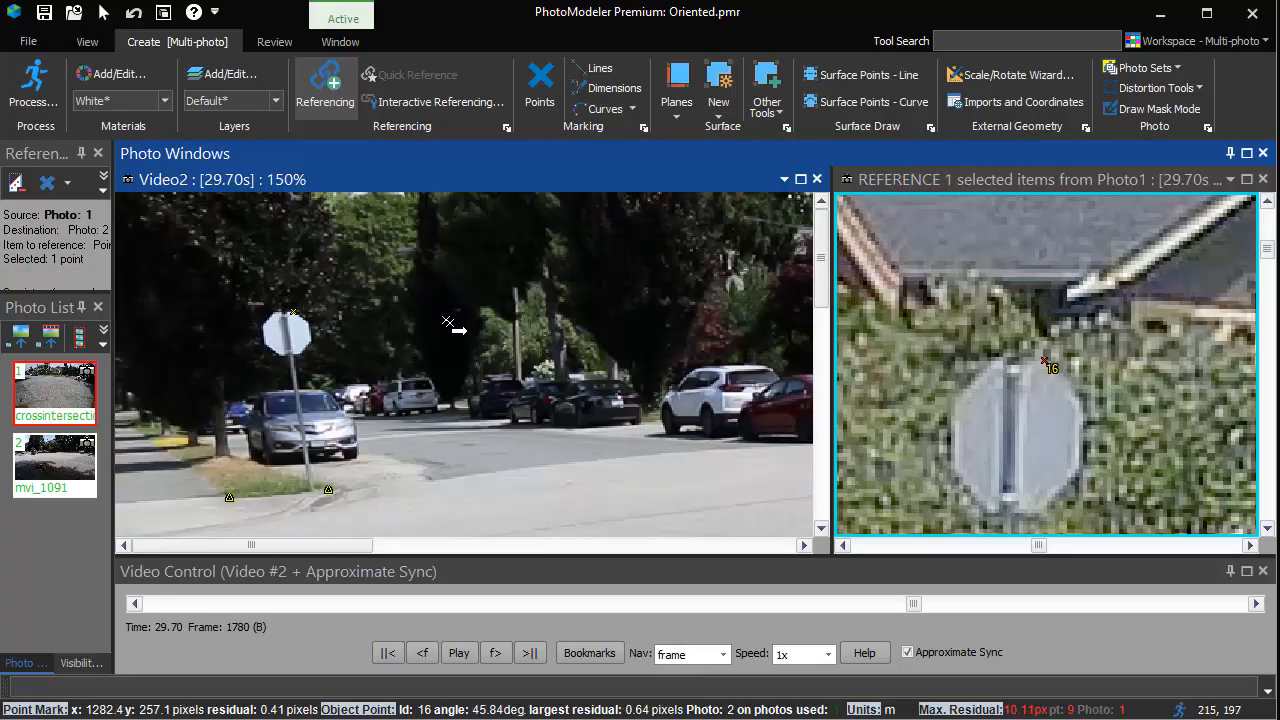
{"action": "scroll", "coordinate": [449, 323], "scroll_direction": "down", "scroll_amount": 1}
Examine the static street features and the moving smart car in both videos at 29.70 s
{"action": "scroll", "coordinate": [1100, 398], "scroll_direction": "down", "scroll_amount": 3}
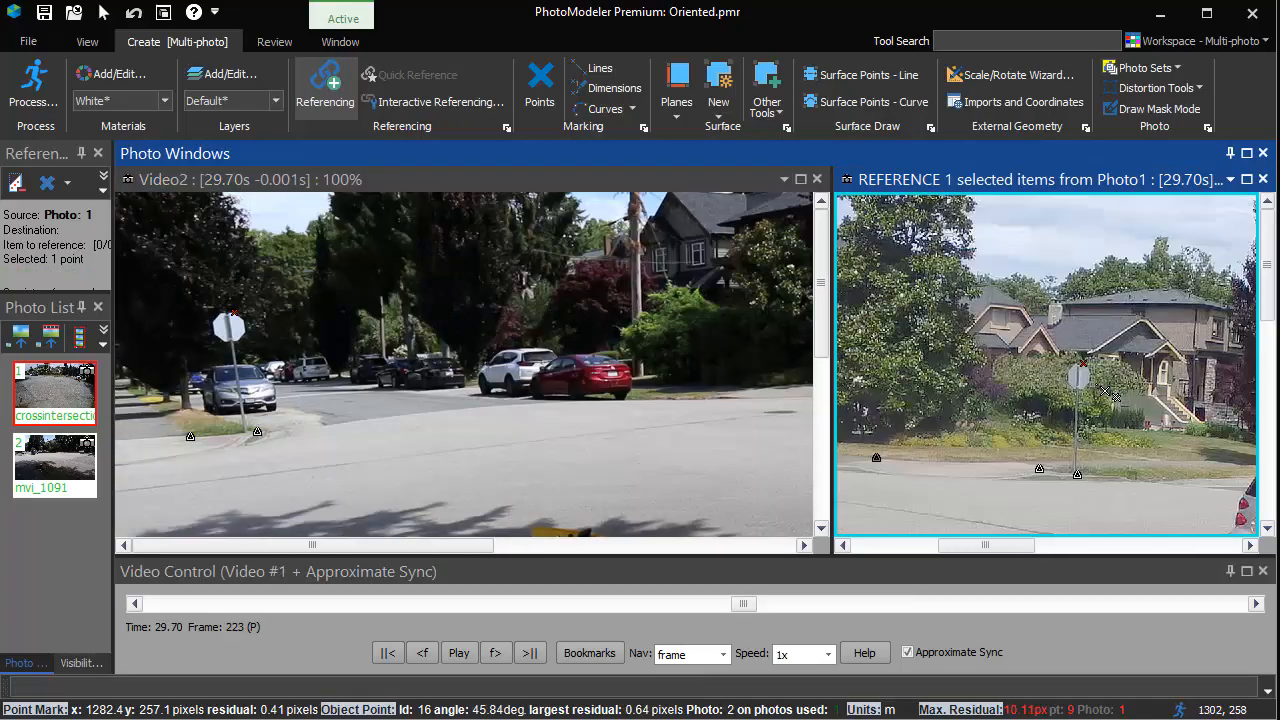
{"action": "scroll", "coordinate": [1107, 395], "scroll_direction": "down", "scroll_amount": 1}
{"action": "scroll", "coordinate": [1060, 390], "scroll_direction": "down", "scroll_amount": 2}
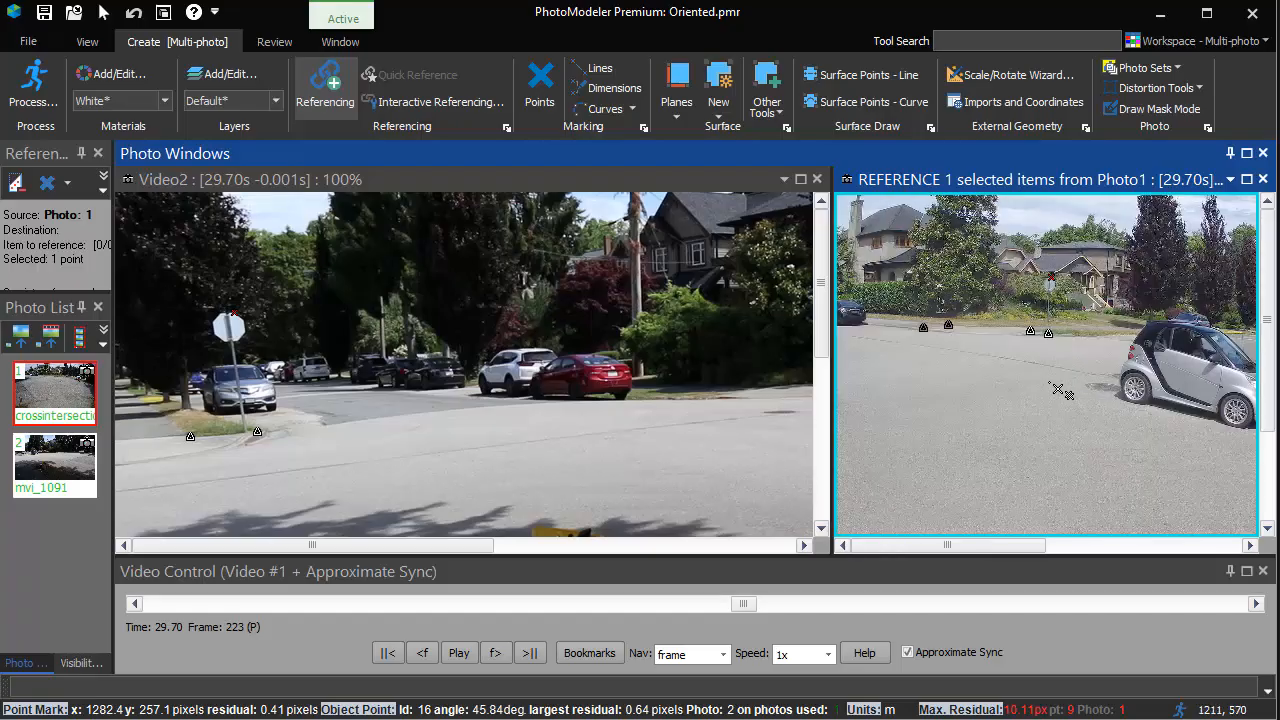
{"action": "scroll", "coordinate": [614, 400], "scroll_direction": "down", "scroll_amount": 1}
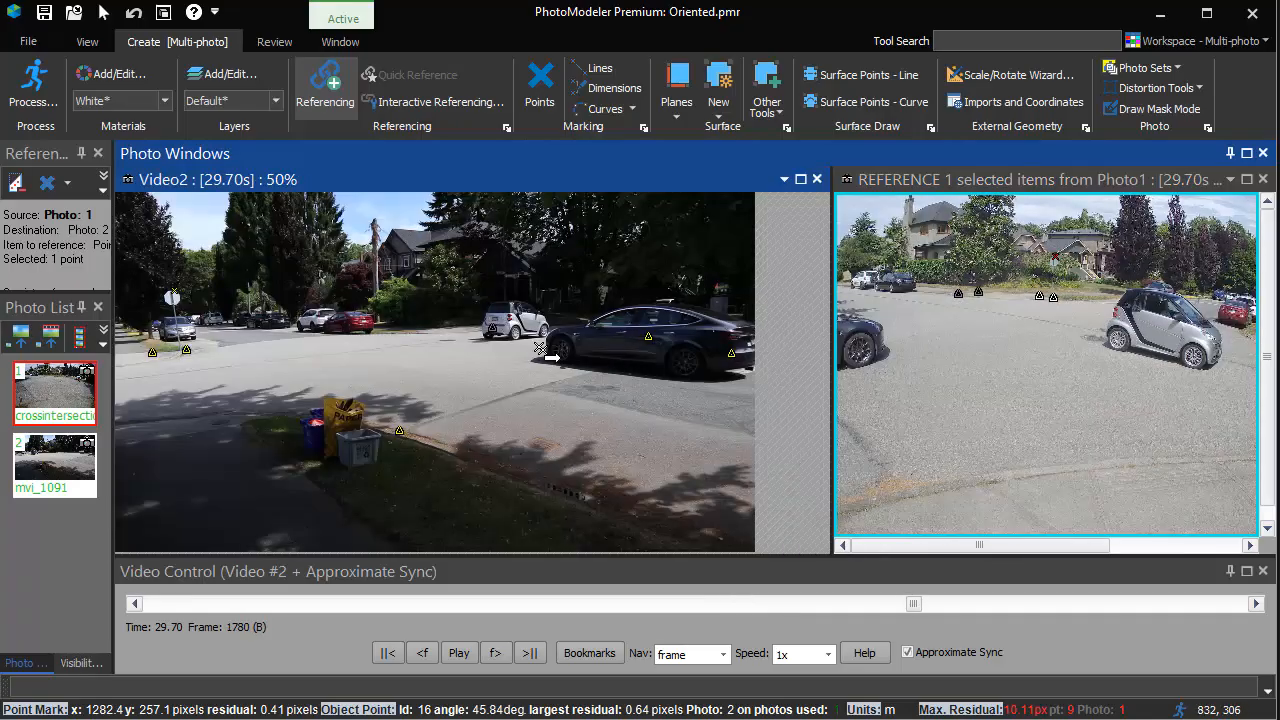
{"action": "scroll", "coordinate": [545, 345], "scroll_direction": "up", "scroll_amount": 3}
{"action": "scroll", "coordinate": [545, 345], "scroll_direction": "up", "scroll_amount": 2}
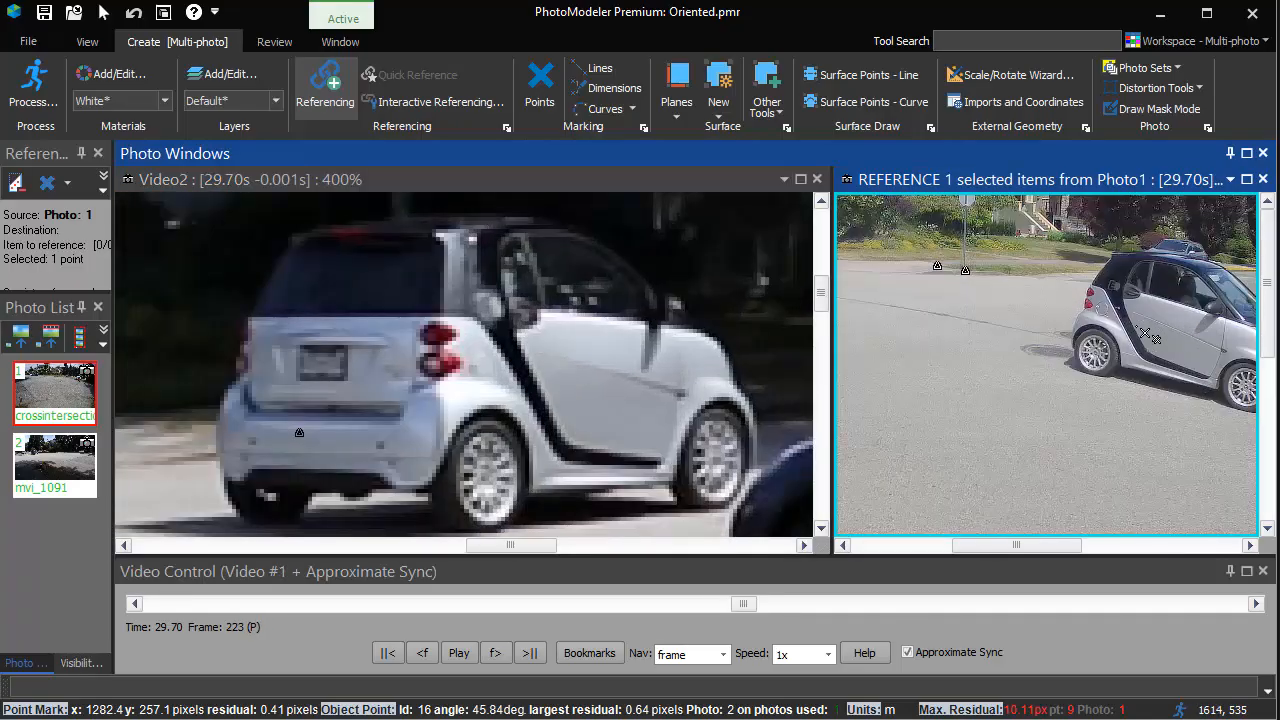
{"action": "scroll", "coordinate": [1160, 336], "scroll_direction": "up", "scroll_amount": 2}
{"action": "scroll", "coordinate": [1105, 310], "scroll_direction": "up", "scroll_amount": 1}
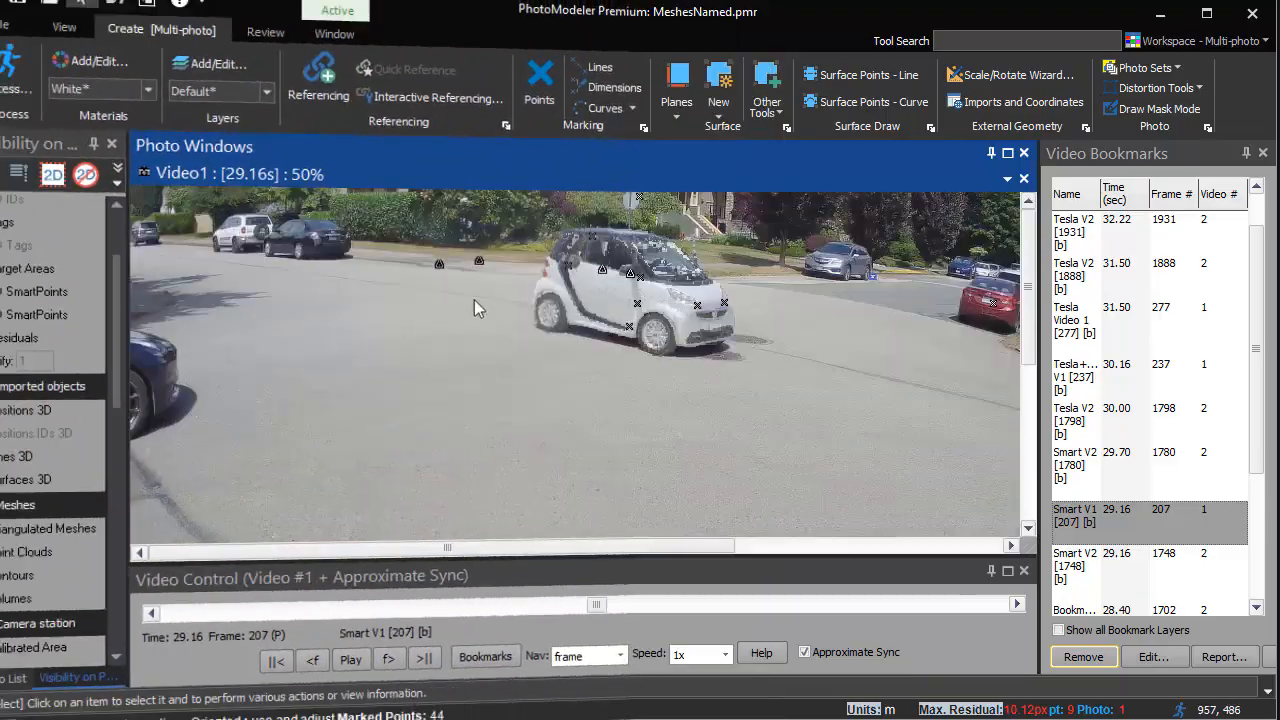
Toggle the point clouds over the smart car in Video1, ending with them hidden
{"action": "left_click", "coordinate": [24, 543]}
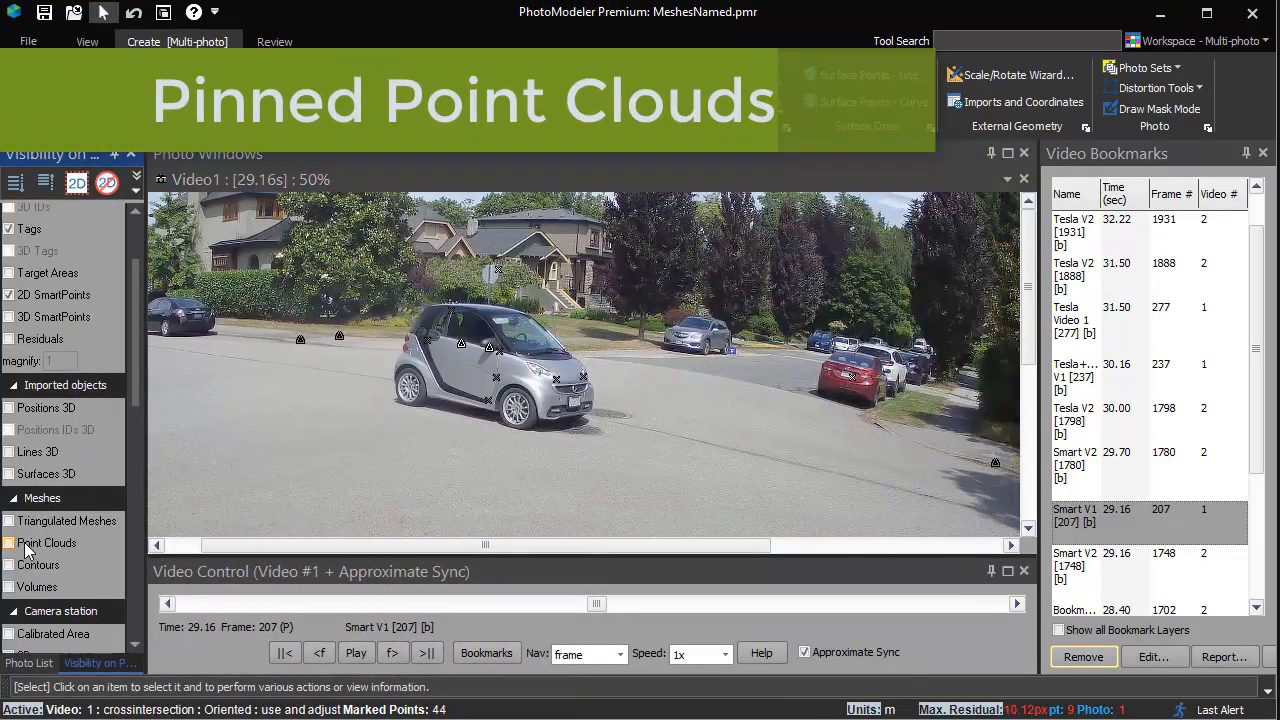
{"action": "left_click", "coordinate": [24, 543]}
{"action": "left_click", "coordinate": [24, 543]}
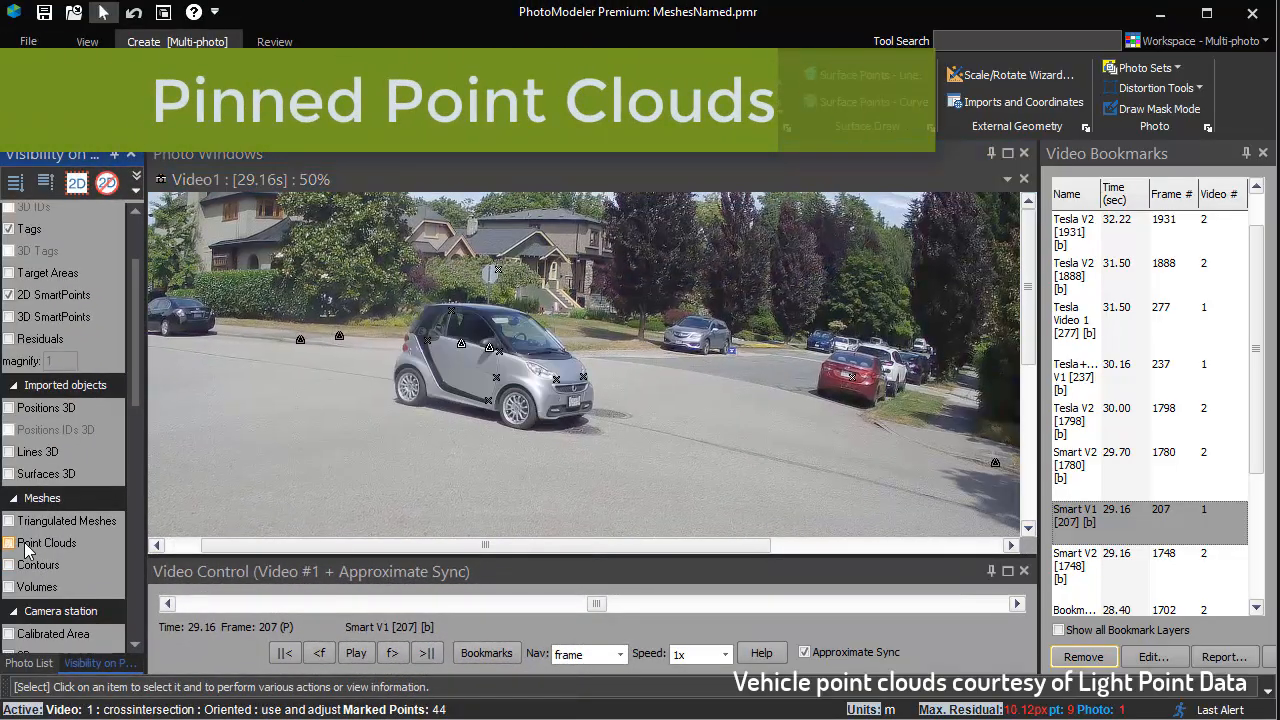
Open Video2 beside Video1 and recall the Smart V1 [207] bookmark
{"action": "left_click", "coordinate": [29, 663]}
{"action": "double_click", "coordinate": [63, 305]}
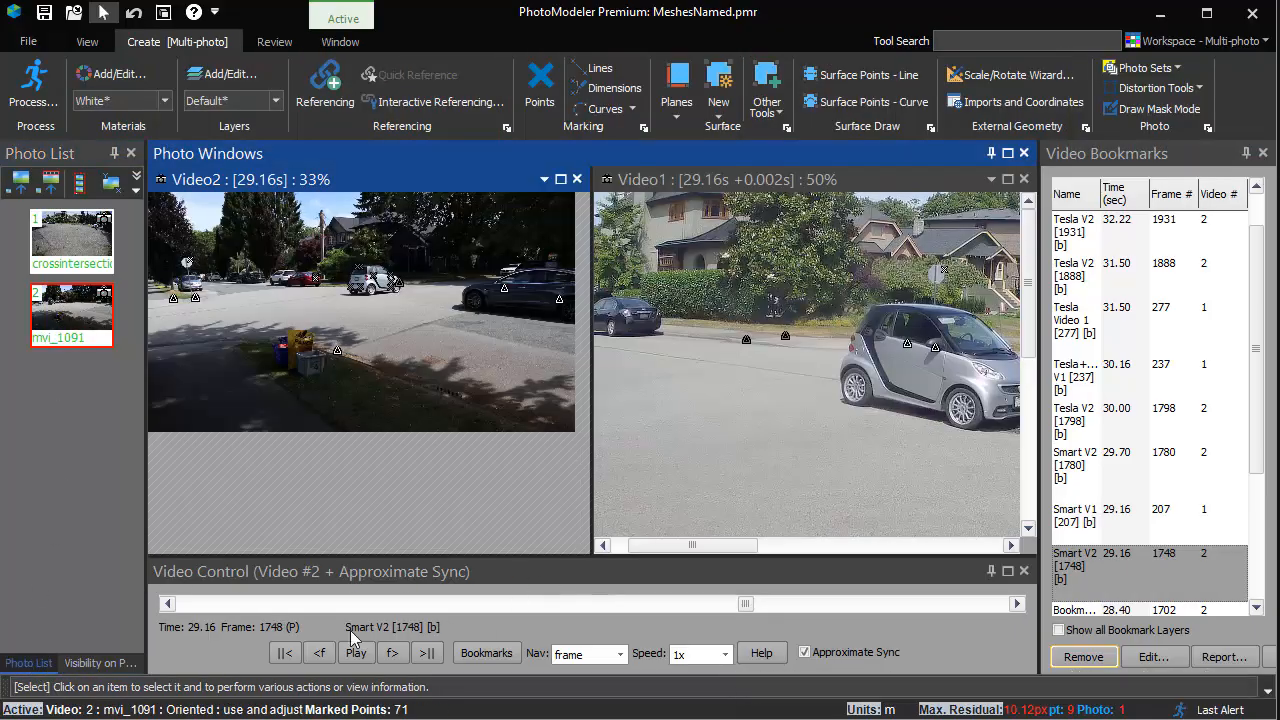
{"action": "left_click", "coordinate": [1092, 538]}
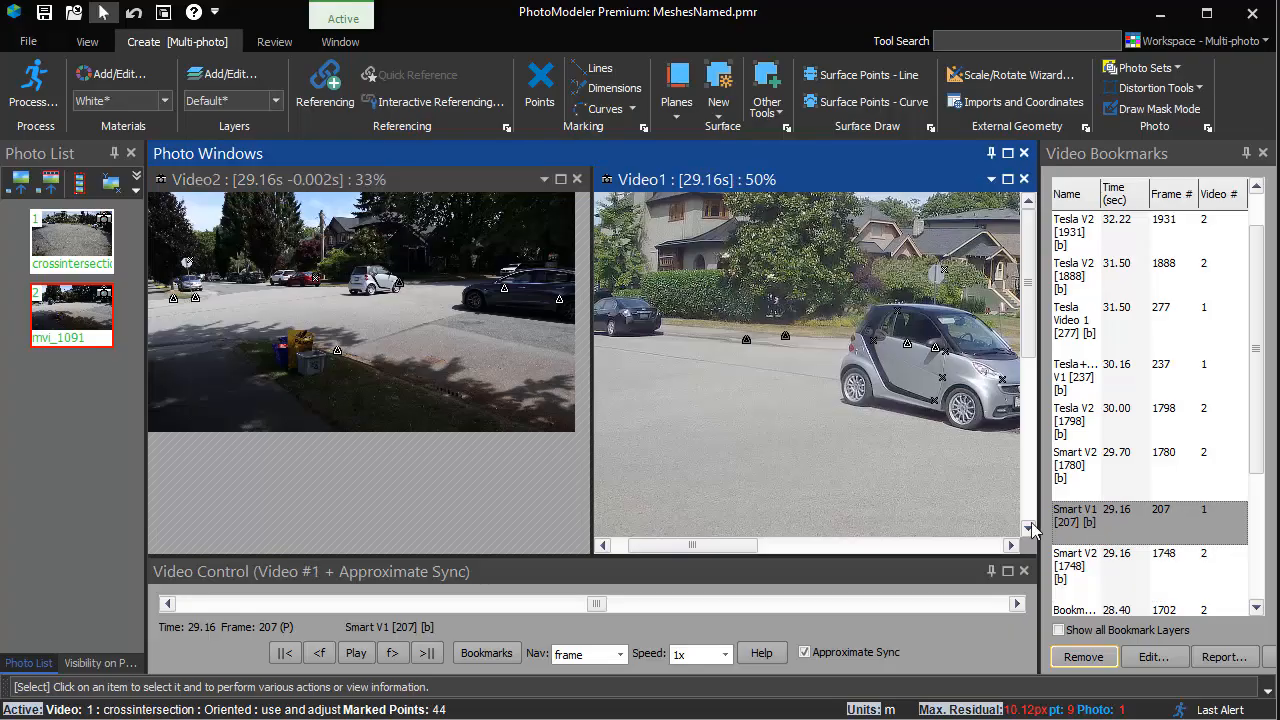
Show point clouds on the photos and enlarge the smart car in Video2 to 300%
{"action": "left_click", "coordinate": [98, 663]}
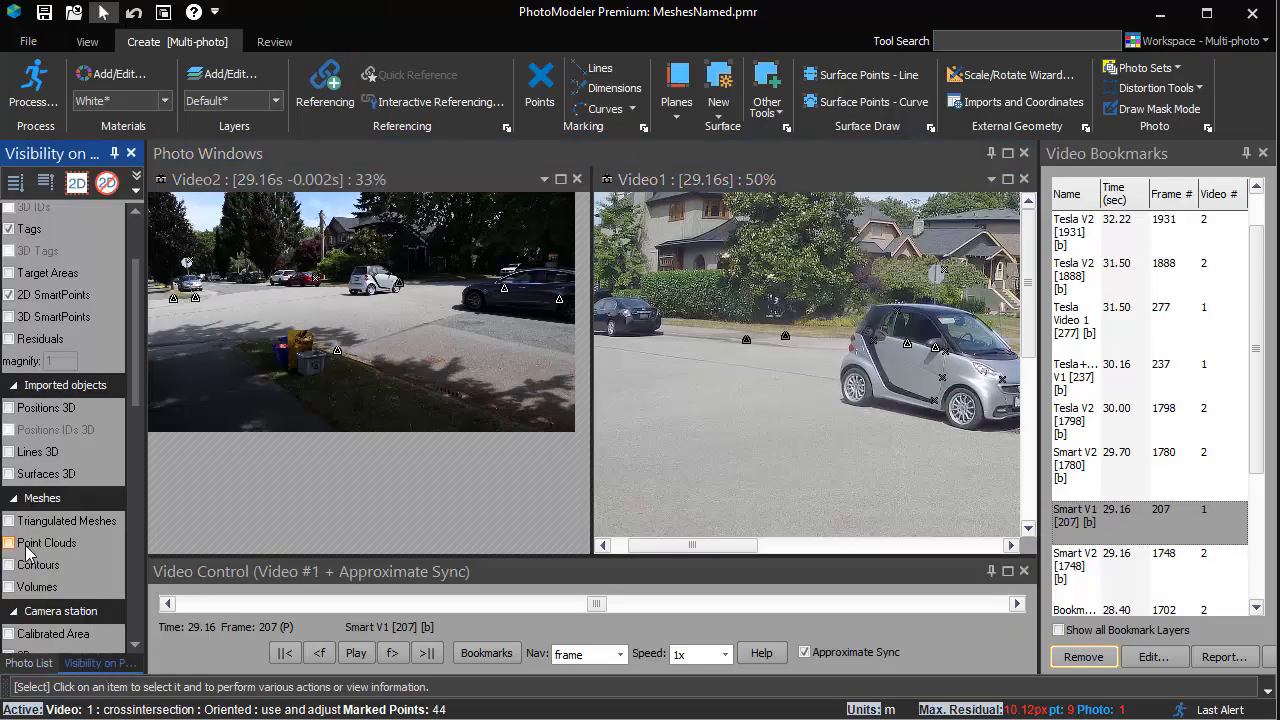
{"action": "left_click", "coordinate": [36, 545]}
{"action": "scroll", "coordinate": [365, 320], "scroll_direction": "up", "scroll_amount": 3}
{"action": "scroll", "coordinate": [365, 320], "scroll_direction": "up", "scroll_amount": 2}
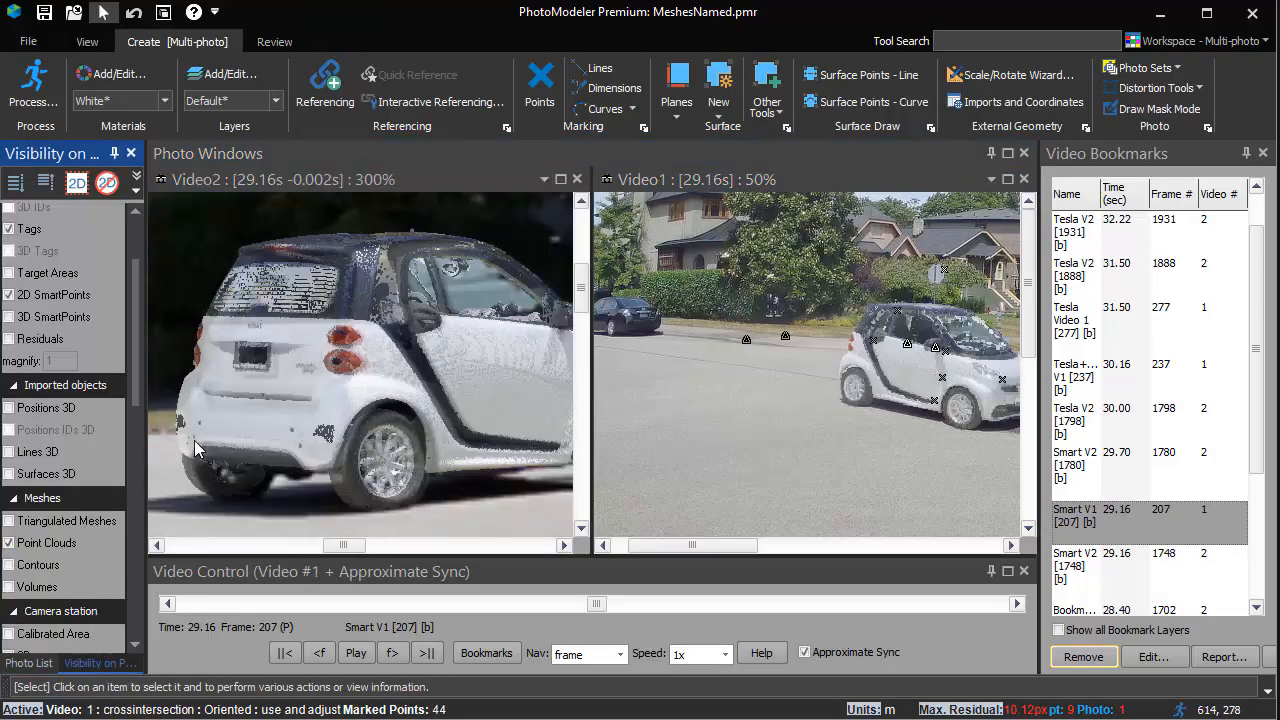
Toggle the point clouds off and on to compare them with the smart car in both videos
{"action": "left_click", "coordinate": [28, 545]}
{"action": "left_click", "coordinate": [28, 545]}
{"action": "left_click", "coordinate": [28, 545]}
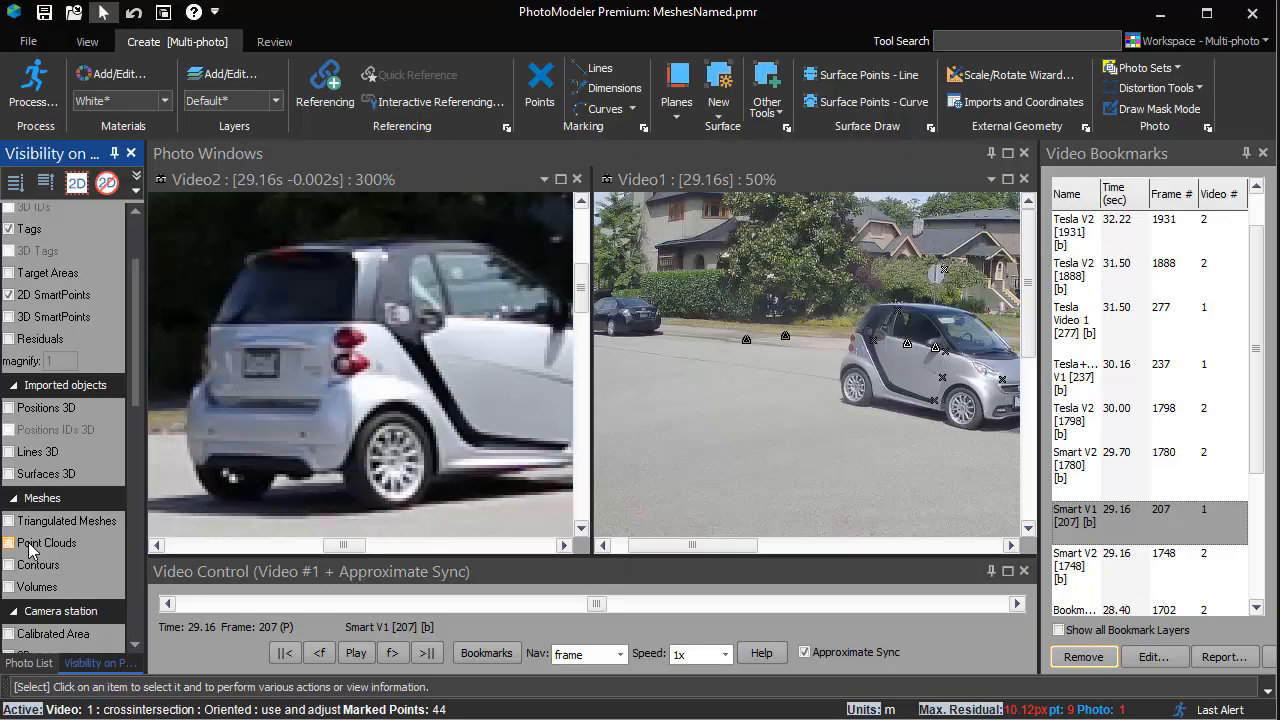
{"action": "left_click", "coordinate": [28, 545]}
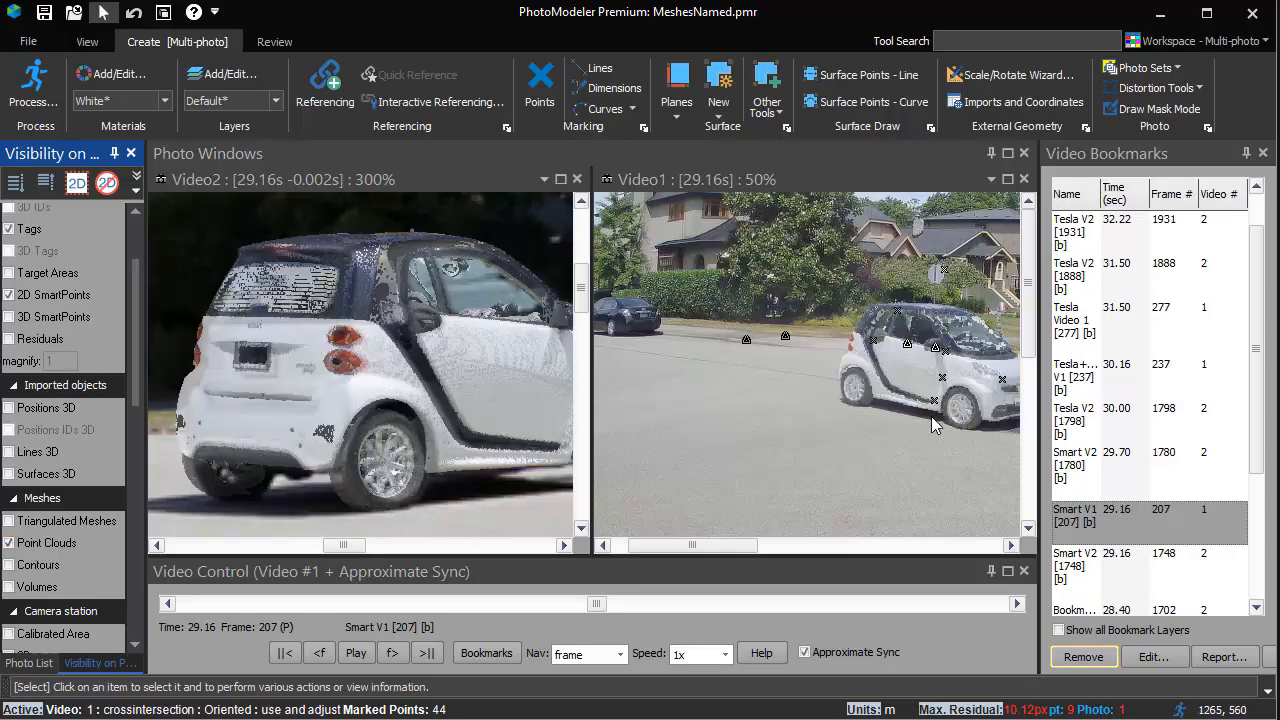
{"action": "scroll", "coordinate": [931, 416], "scroll_direction": "down", "scroll_amount": 1}
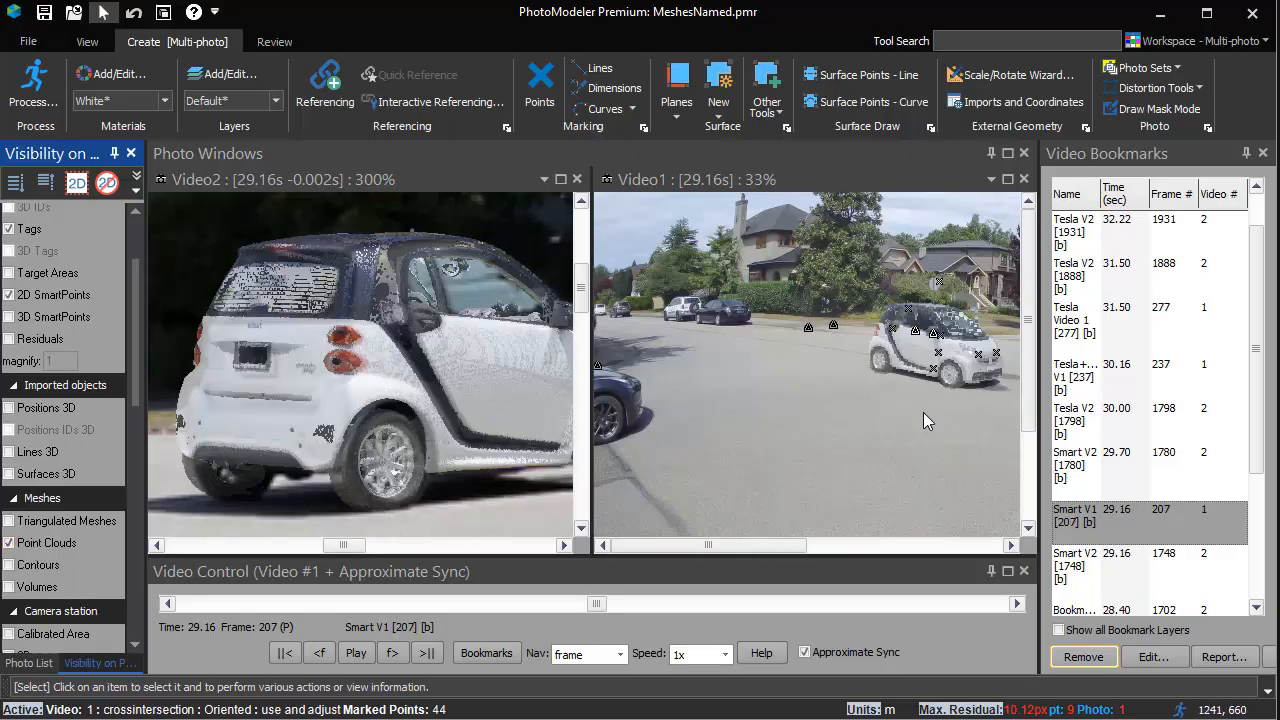
Recall the Smart V2 [1748] and Smart V2 [1780] bookmarks, and frame the smart car in Video2 at 150%
{"action": "left_click", "coordinate": [1105, 568]}
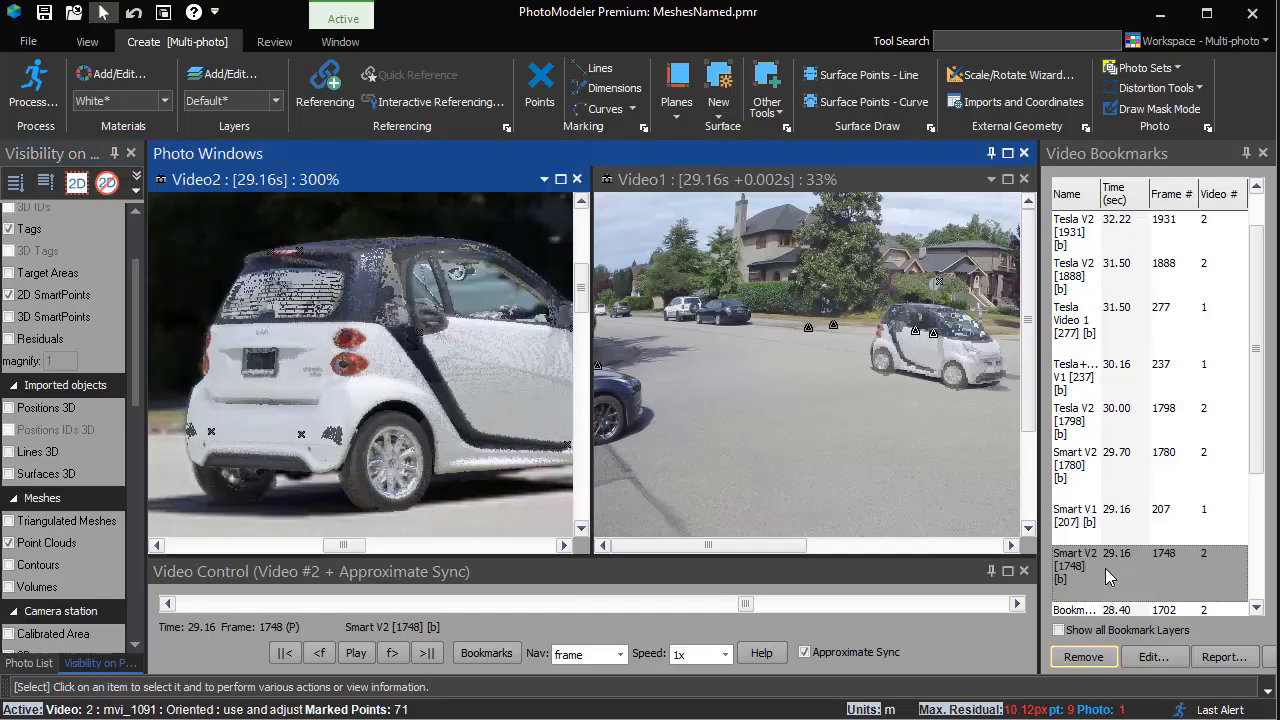
{"action": "left_click", "coordinate": [1123, 470]}
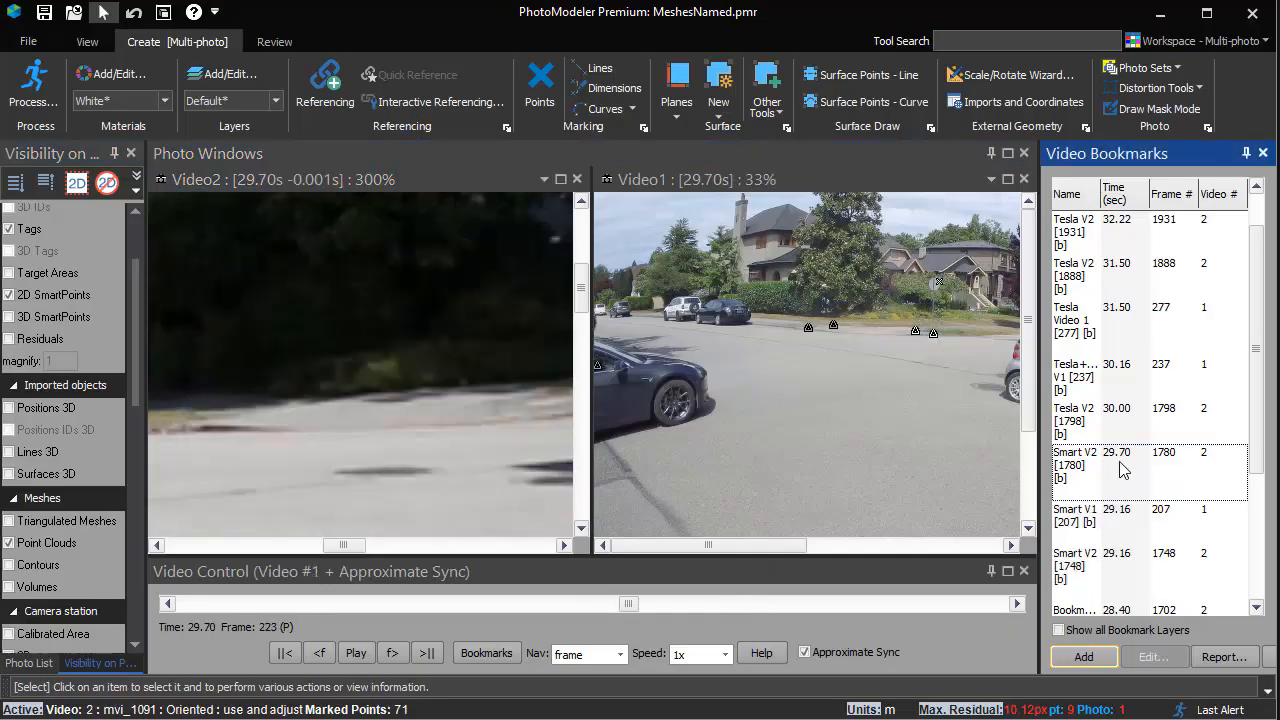
{"action": "scroll", "coordinate": [321, 312], "scroll_direction": "down", "scroll_amount": 4}
{"action": "scroll", "coordinate": [352, 360], "scroll_direction": "up", "scroll_amount": 1}
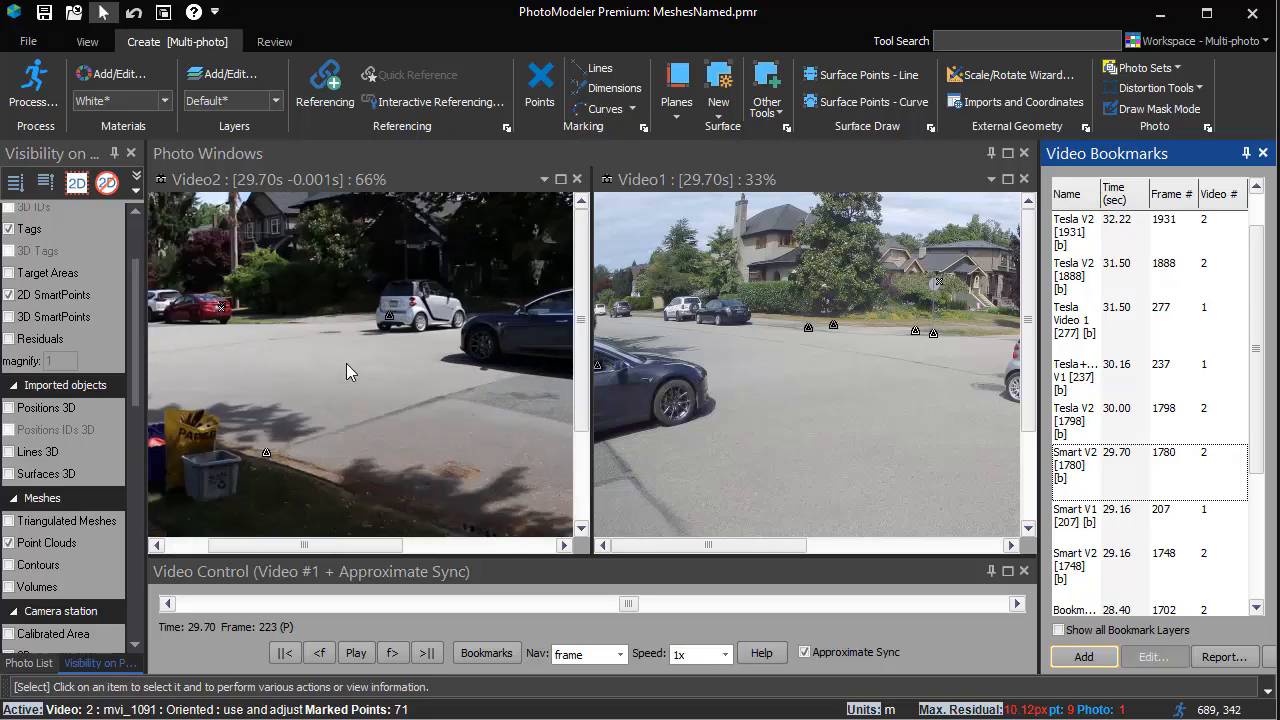
{"action": "left_click", "coordinate": [412, 171]}
{"action": "scroll", "coordinate": [781, 327], "scroll_direction": "down", "scroll_amount": 2}
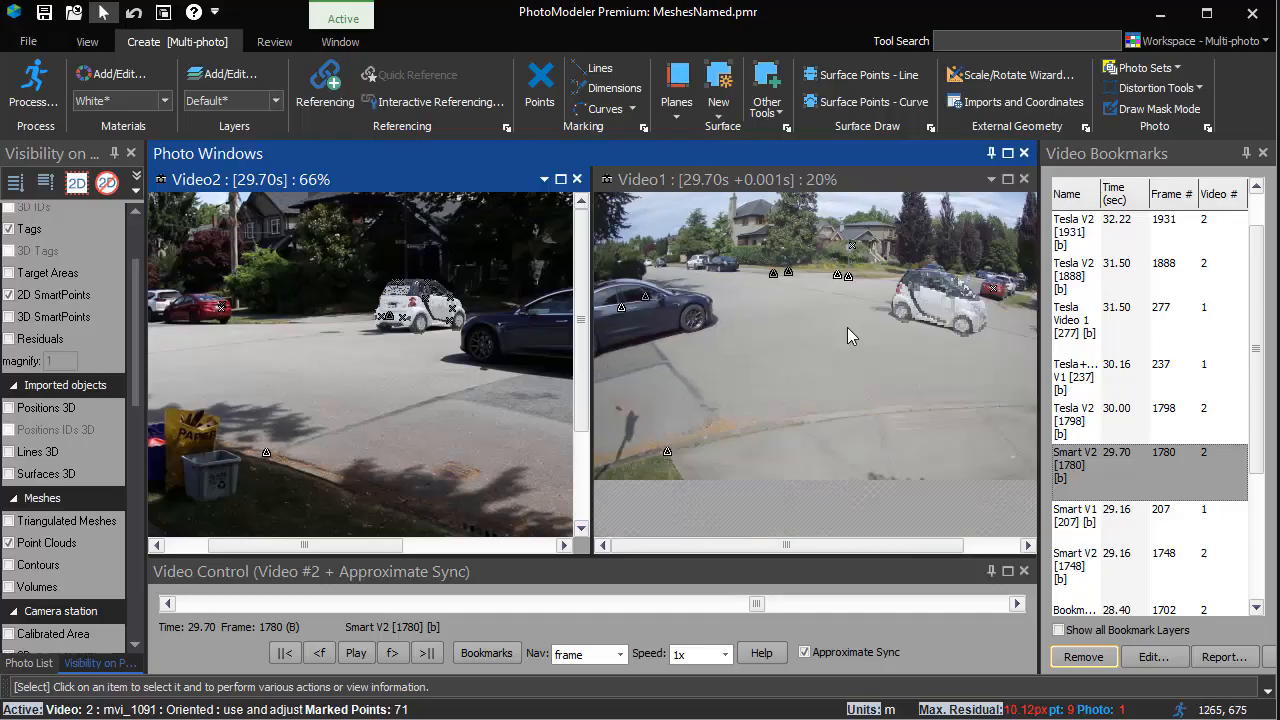
{"action": "scroll", "coordinate": [467, 312], "scroll_direction": "up", "scroll_amount": 3}
Check the point cloud fit on the smart car at frame 1780 by repeatedly hiding and showing the clouds
{"action": "left_click", "coordinate": [26, 545]}
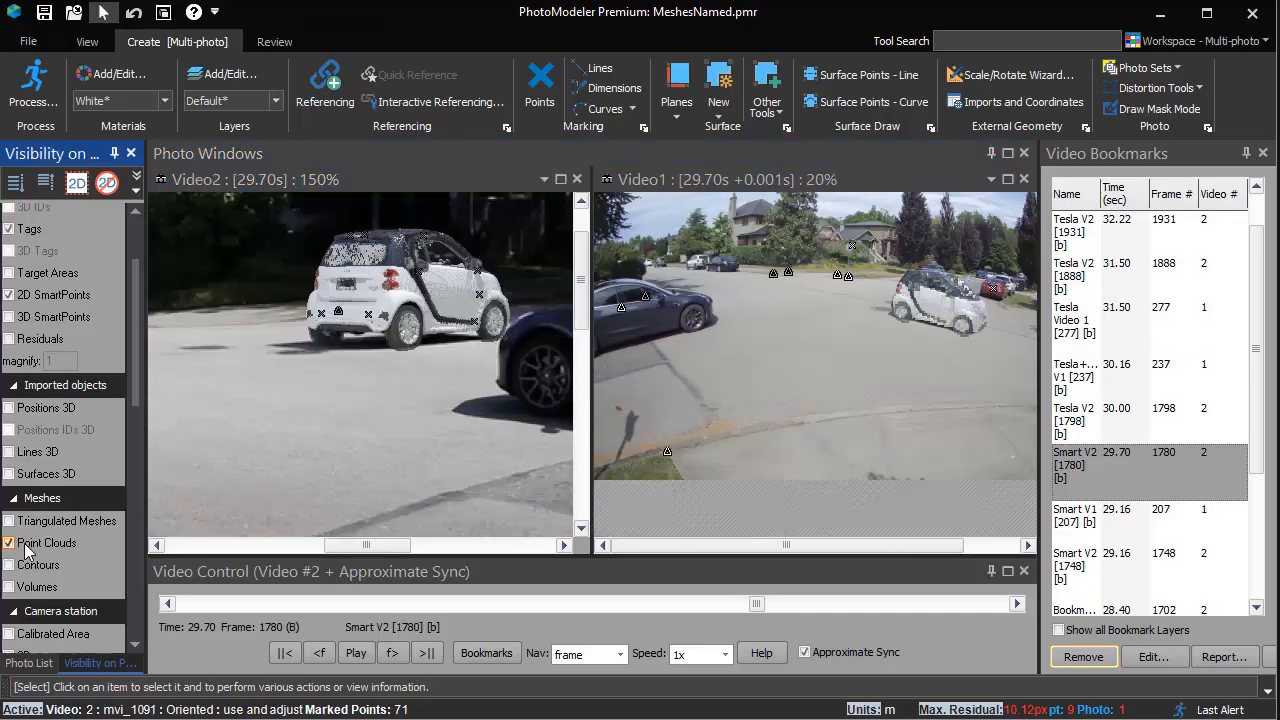
{"action": "left_click", "coordinate": [26, 545]}
{"action": "left_click", "coordinate": [26, 545]}
{"action": "left_click", "coordinate": [26, 545]}
{"action": "left_click", "coordinate": [26, 545]}
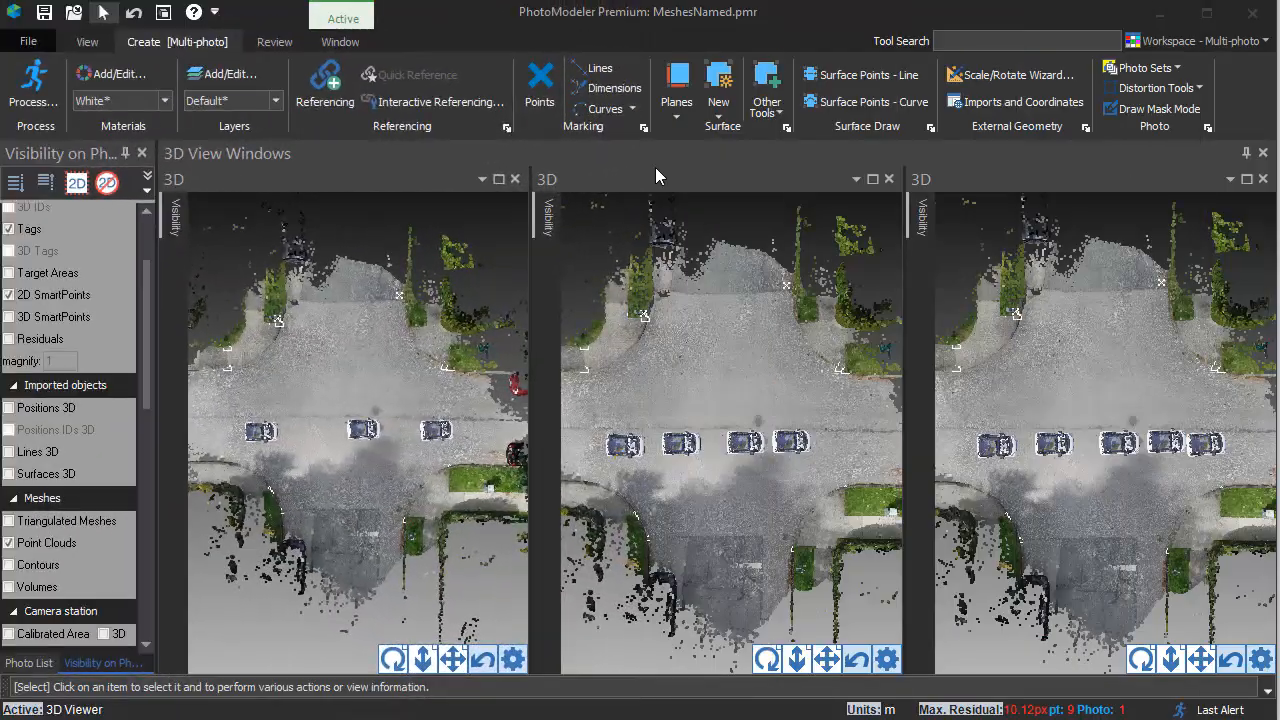
Compare the smart car point cloud positions across the three top-down 3D views
{"action": "left_click", "coordinate": [348, 176]}
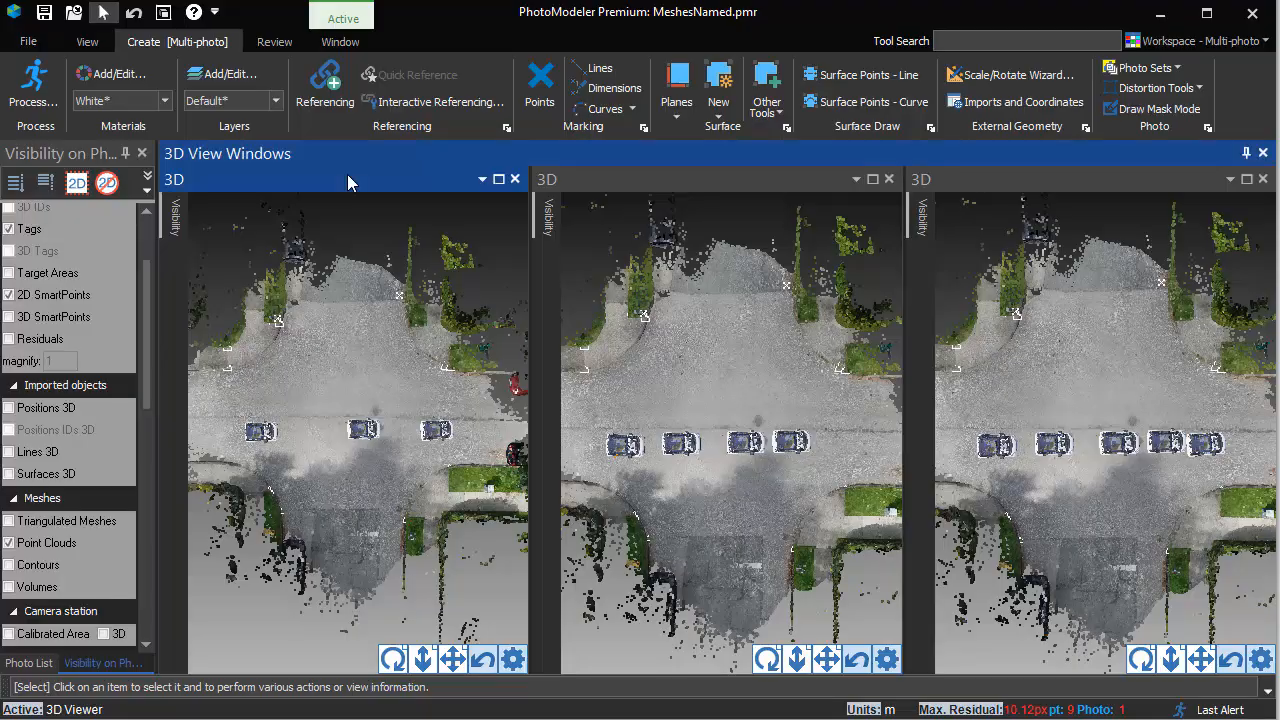
{"action": "left_click", "coordinate": [675, 187]}
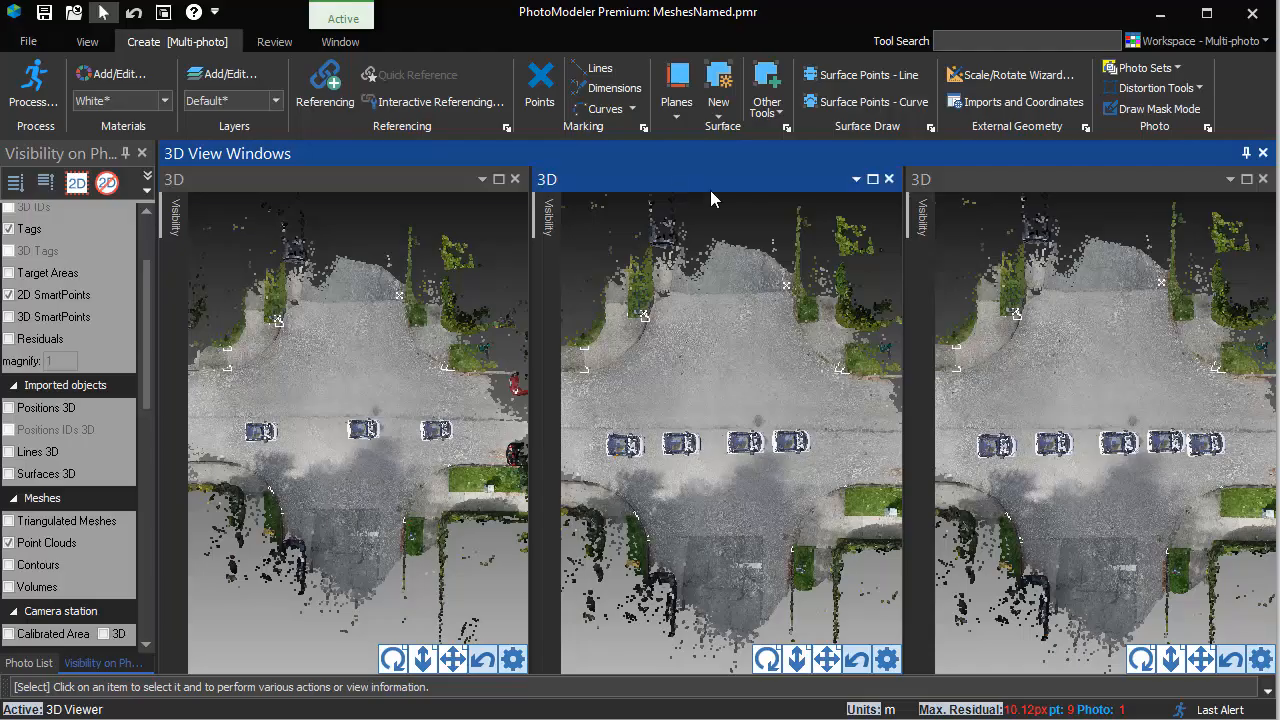
{"action": "left_click", "coordinate": [1098, 181]}
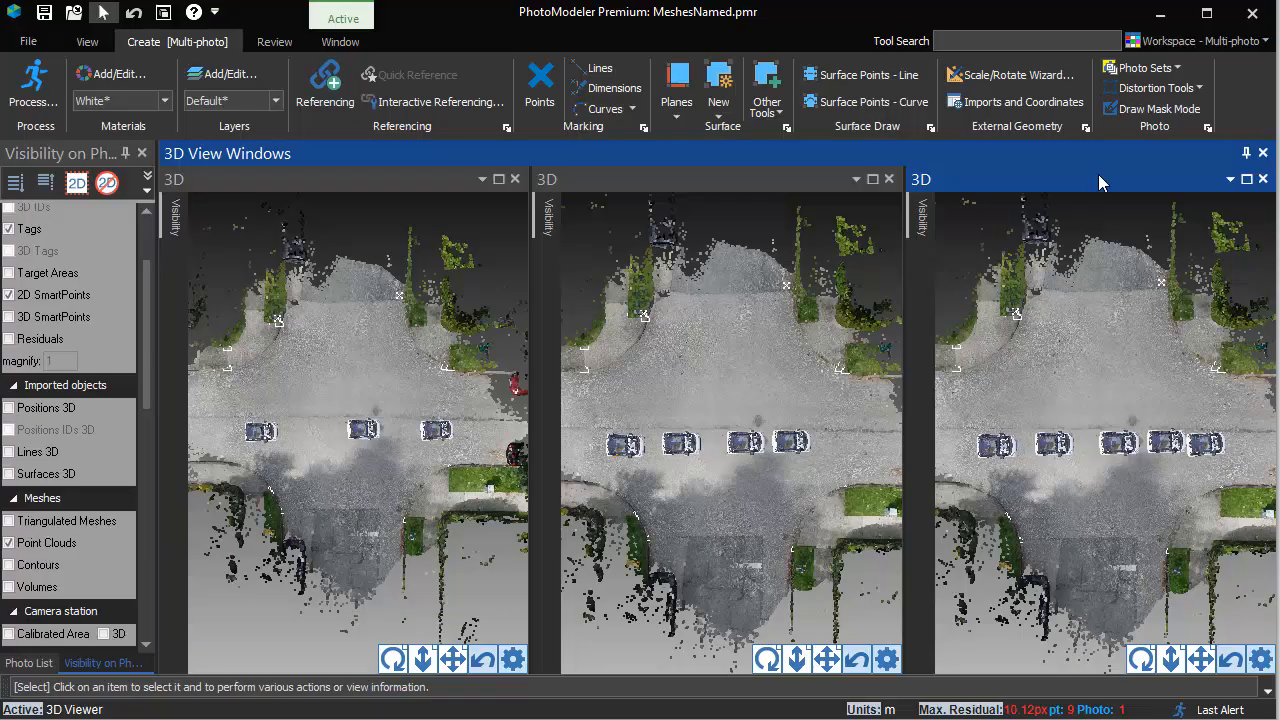
Open Video1, close the 3D views, and open Video2 alongside Video1
{"action": "left_click", "coordinate": [25, 666]}
{"action": "double_click", "coordinate": [81, 247]}
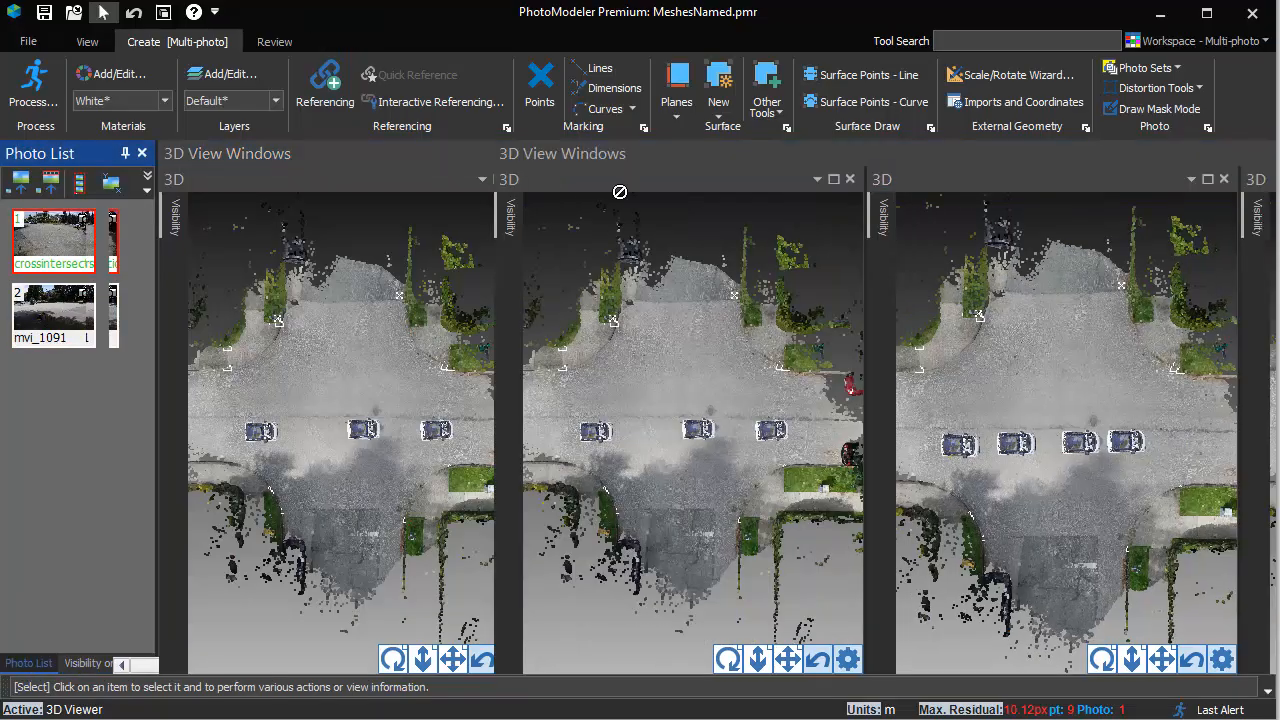
{"action": "left_click", "coordinate": [1262, 154]}
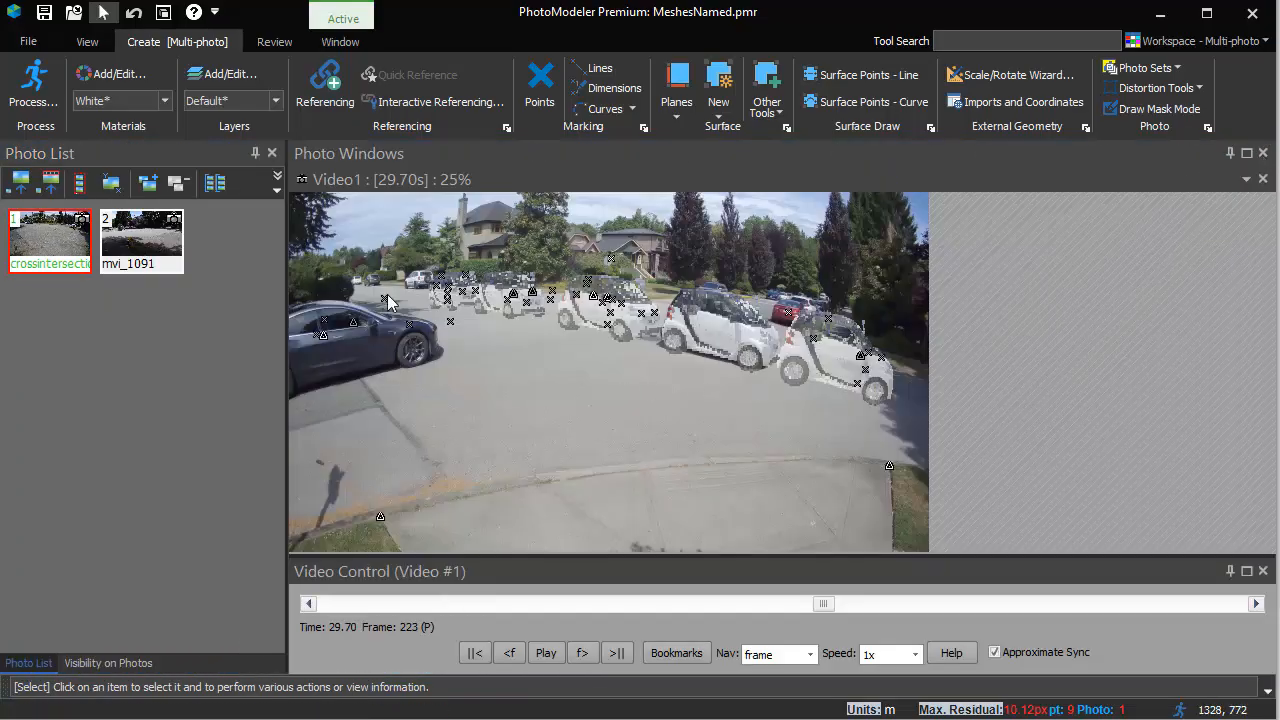
{"action": "double_click", "coordinate": [145, 245]}
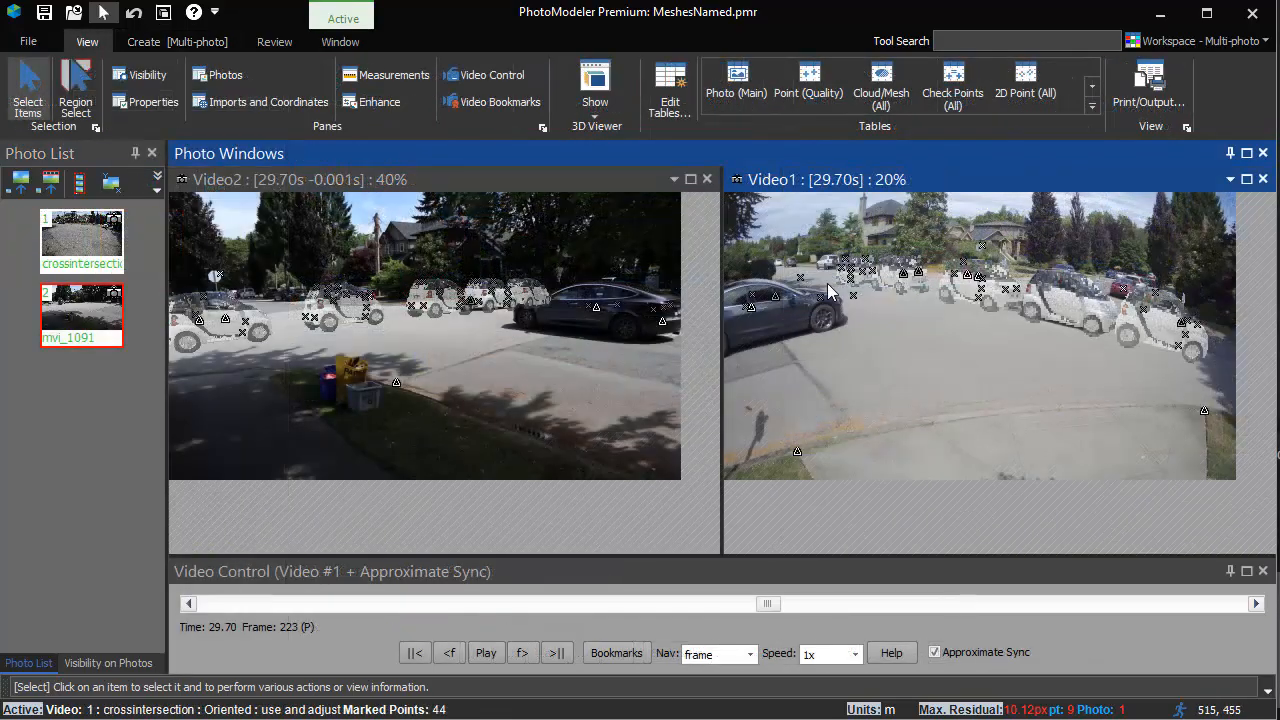
Select the first and third smart car point clouds from the Tesla's side in Video1
{"action": "scroll", "coordinate": [890, 303], "scroll_direction": "up", "scroll_amount": 5}
{"action": "left_click", "coordinate": [780, 304]}
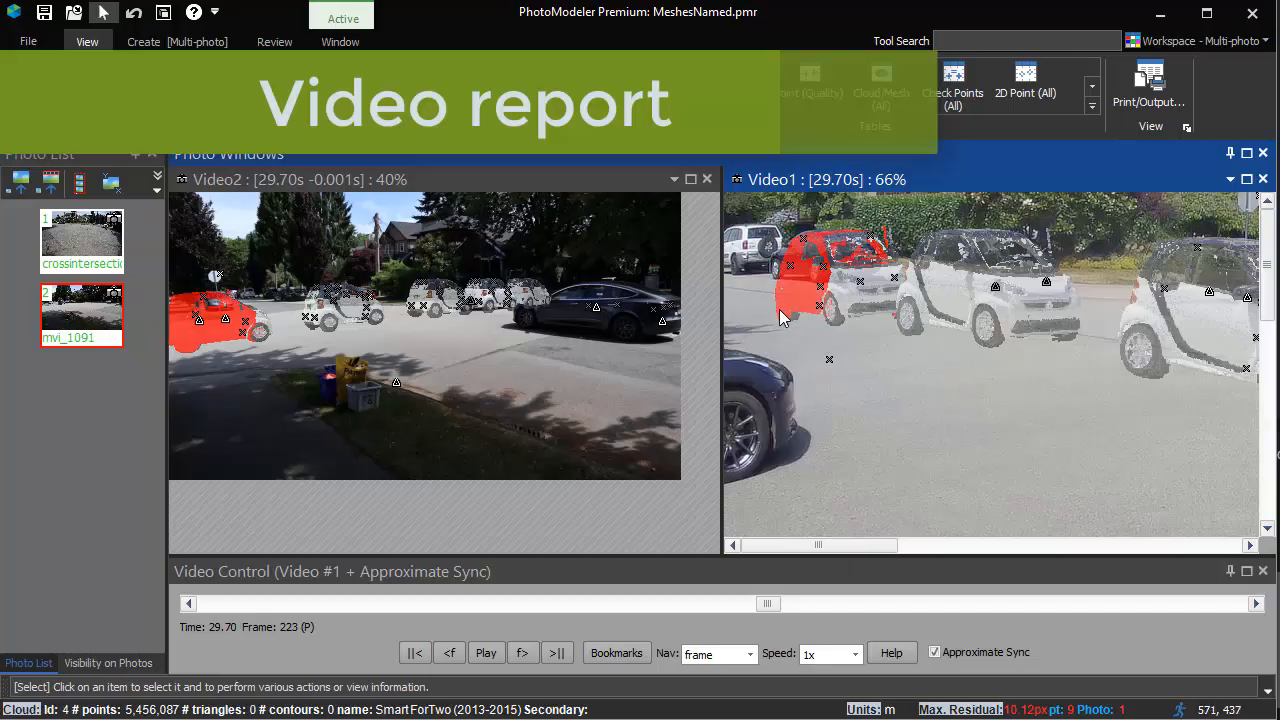
{"action": "left_click", "coordinate": [1185, 310], "text": "ctrl"}
{"action": "scroll", "coordinate": [1089, 386], "scroll_direction": "down", "scroll_amount": 4}
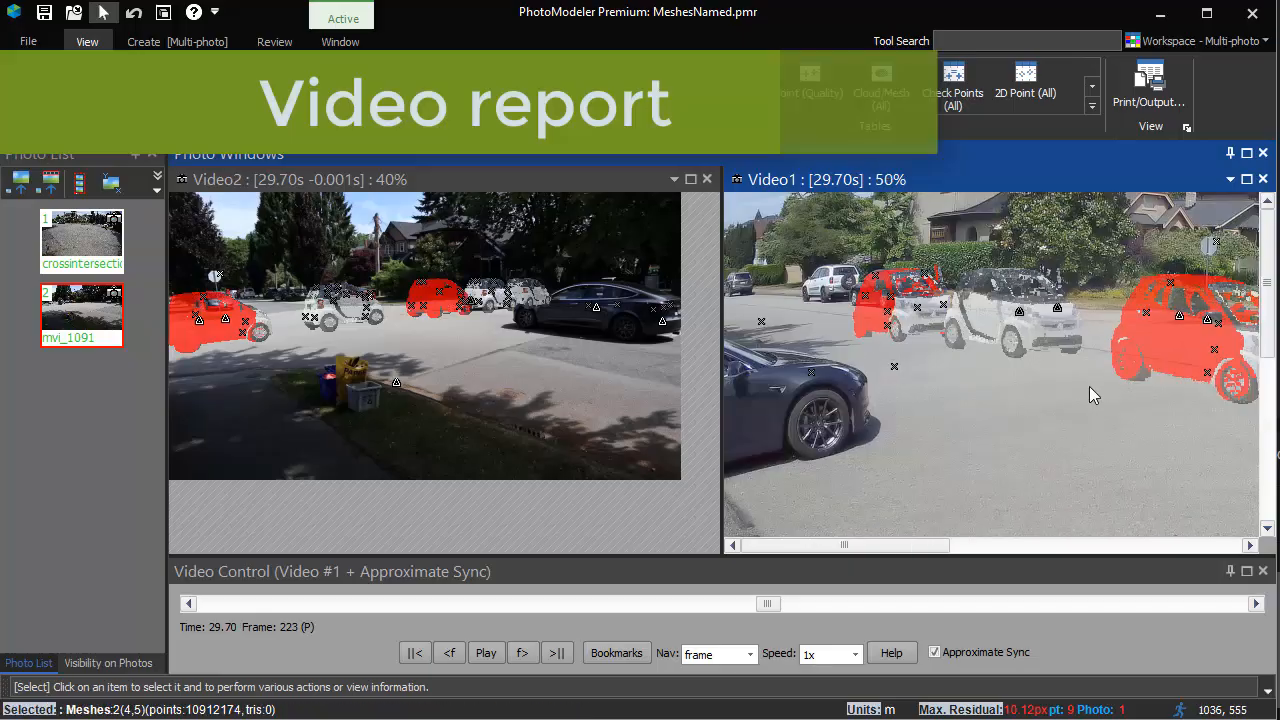
Add the remaining Video1 smart car point cloud to the selection and name all three meshes CarVideo1
{"action": "left_click", "coordinate": [1140, 340], "text": "ctrl"}
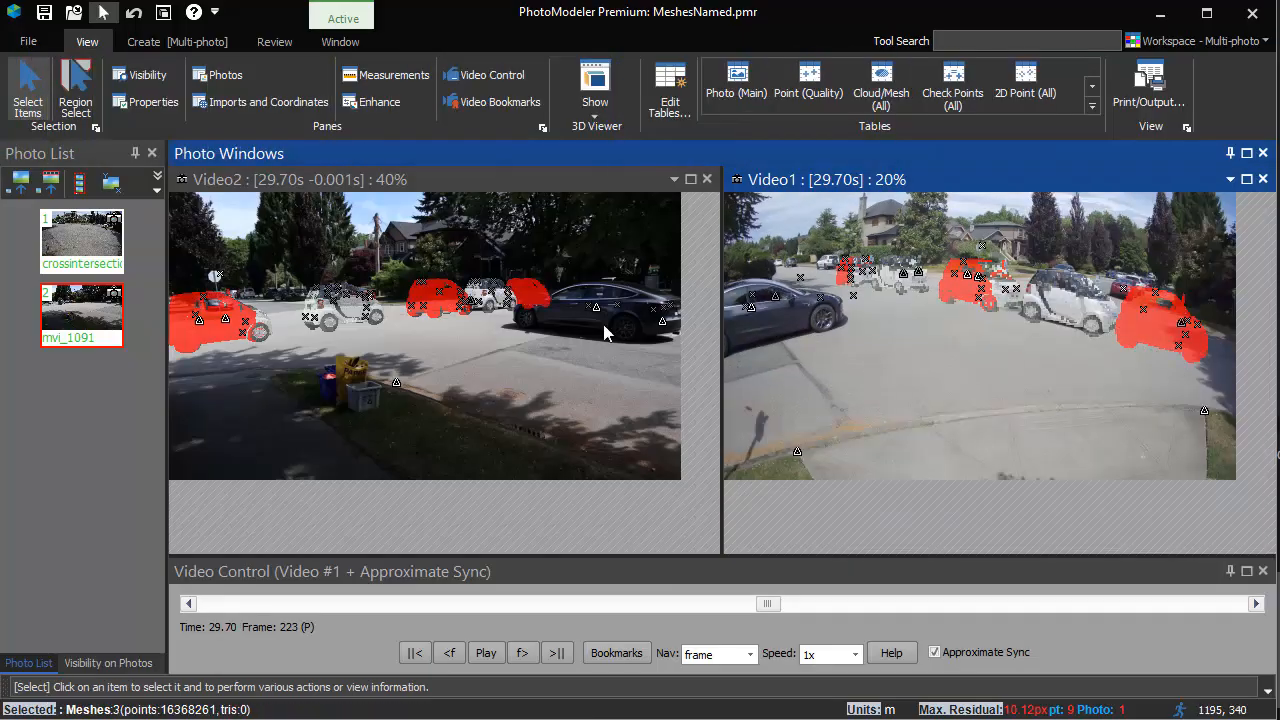
{"action": "left_click", "coordinate": [140, 101]}
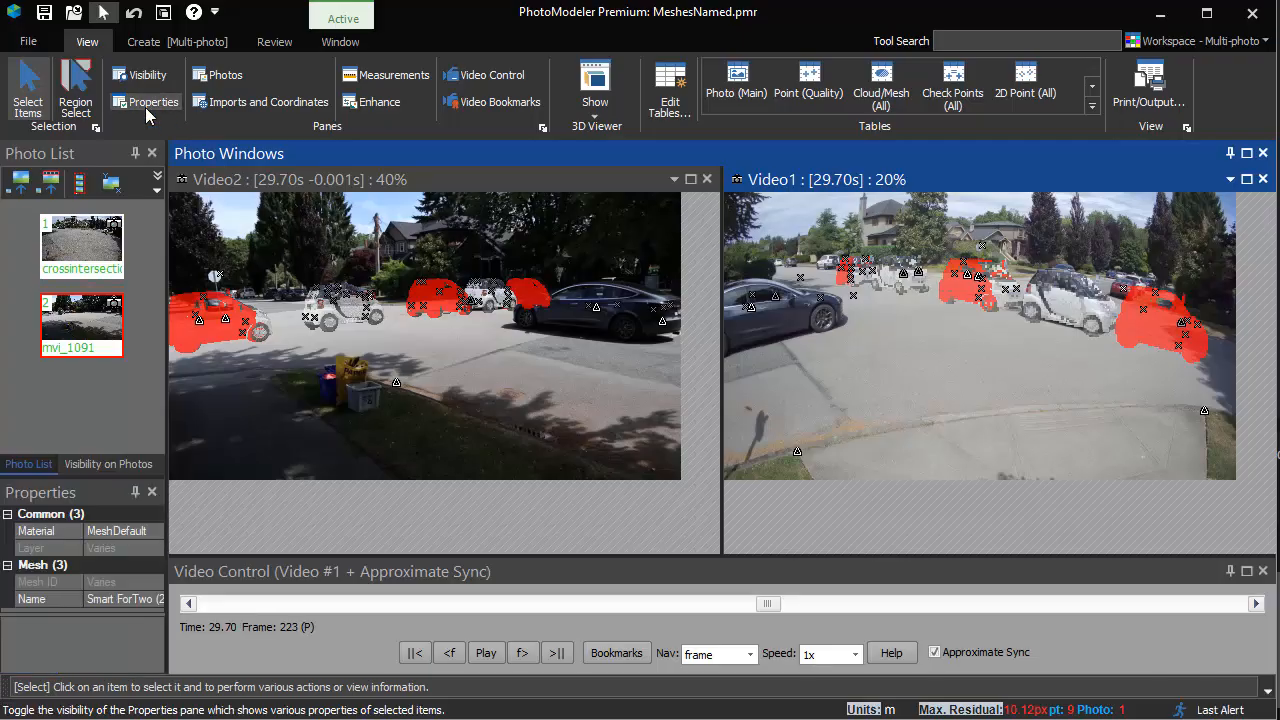
{"action": "left_click_drag", "start_coordinate": [168, 358], "coordinate": [308, 358]}
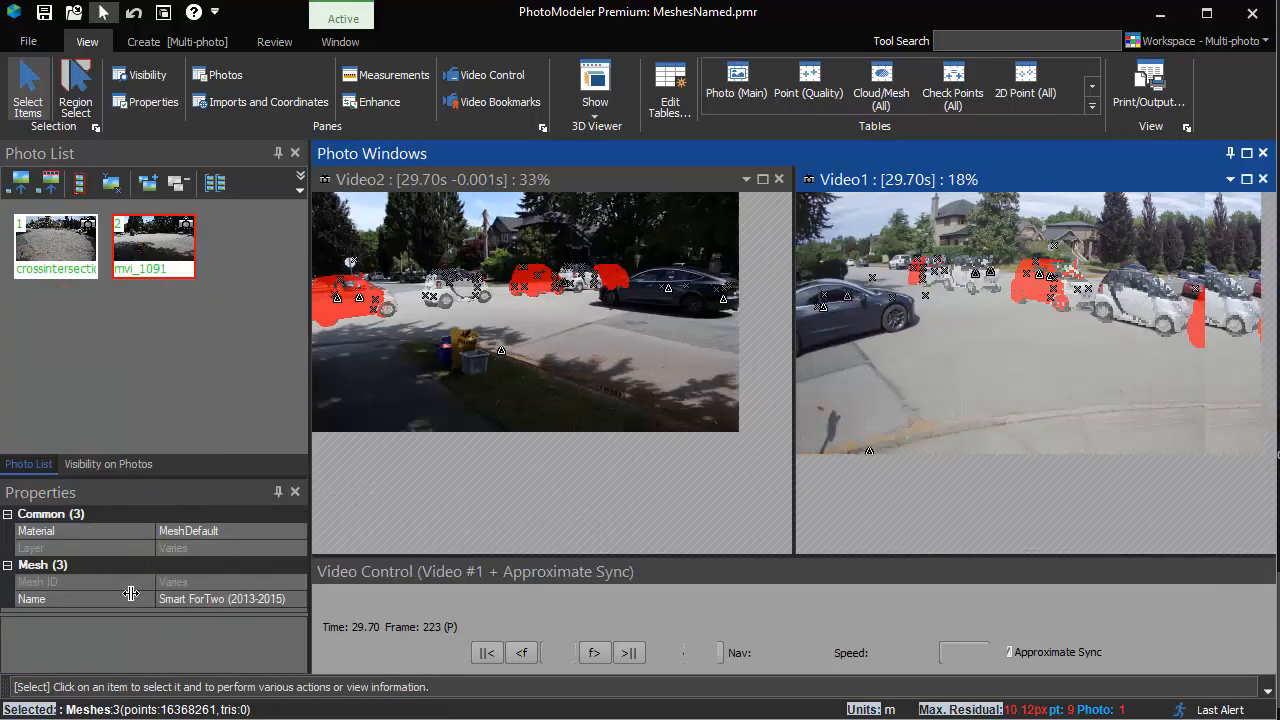
{"action": "left_click", "coordinate": [304, 596]}
{"action": "left_click_drag", "start_coordinate": [255, 610], "coordinate": [36, 607]}
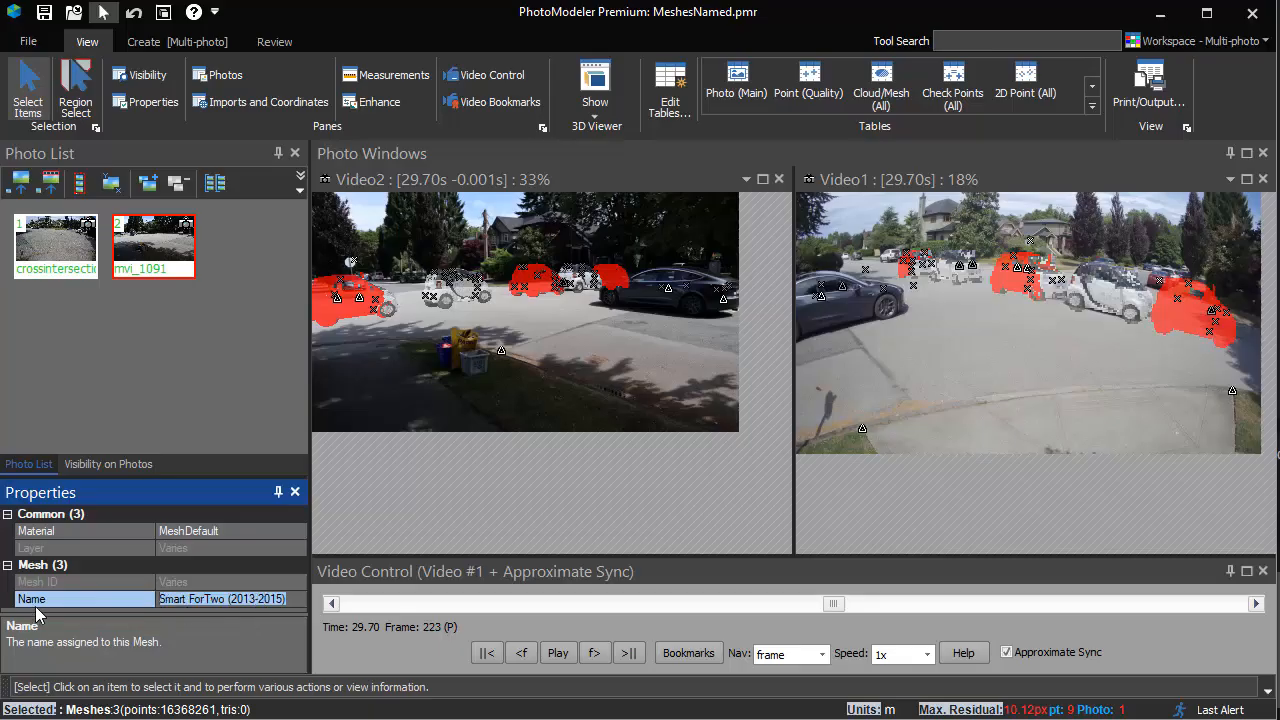
{"action": "type", "text": "CarVideo1"}
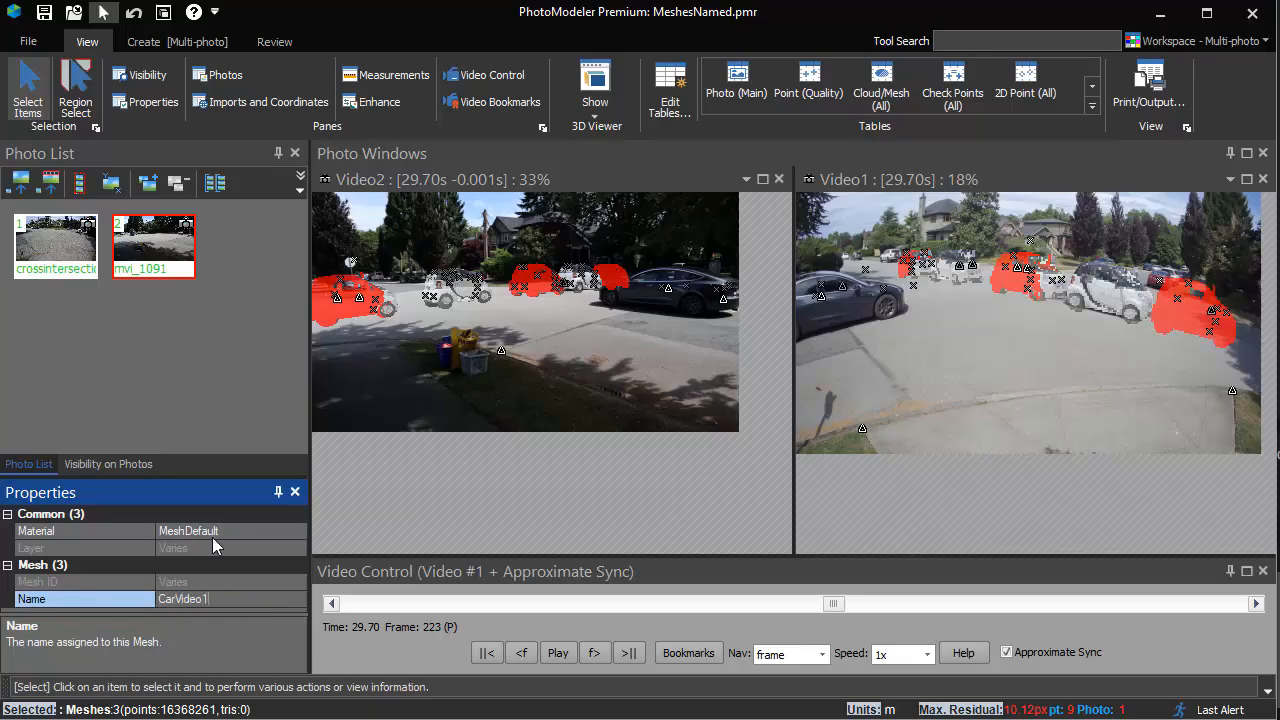
{"action": "left_click", "coordinate": [541, 338]}
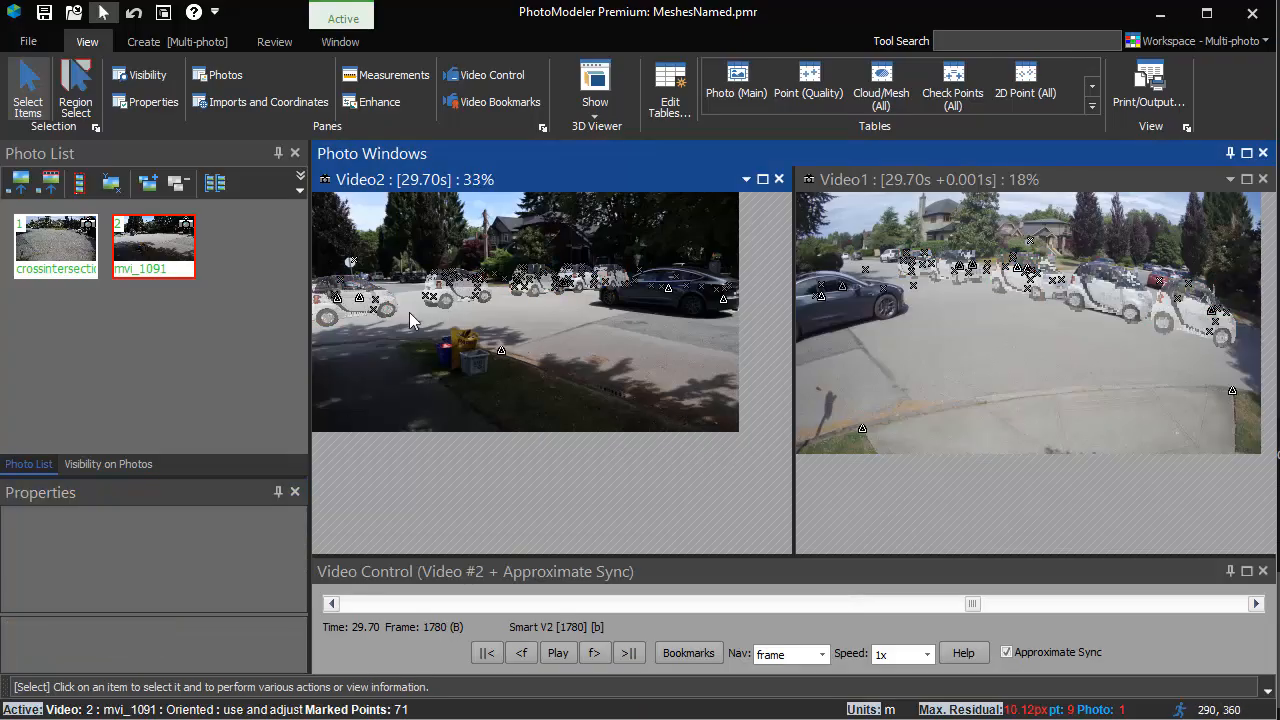
Select the four smart car point clouds belonging to Video2 and name these meshes CarVideo2
{"action": "scroll", "coordinate": [409, 312], "scroll_direction": "up", "scroll_amount": 2}
{"action": "left_click", "coordinate": [381, 418]}
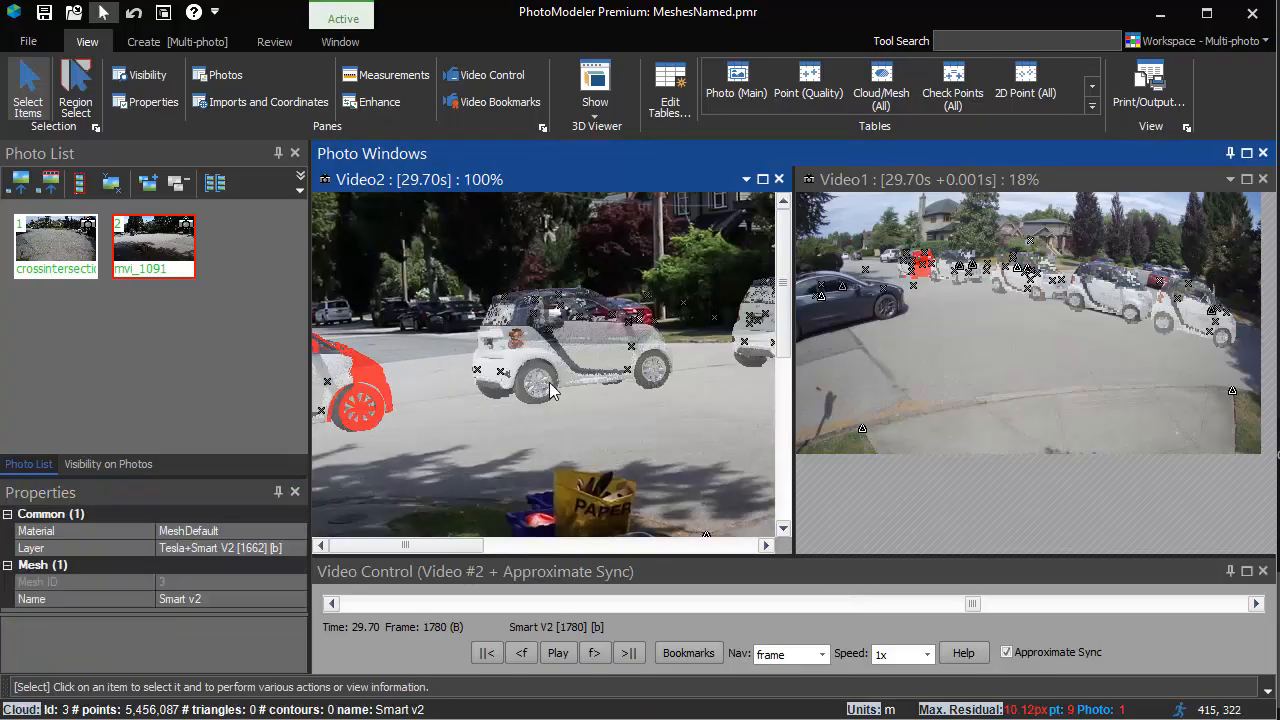
{"action": "left_click", "coordinate": [582, 367], "text": "shift"}
{"action": "middle_click_drag", "start_coordinate": [751, 379], "coordinate": [413, 378]}
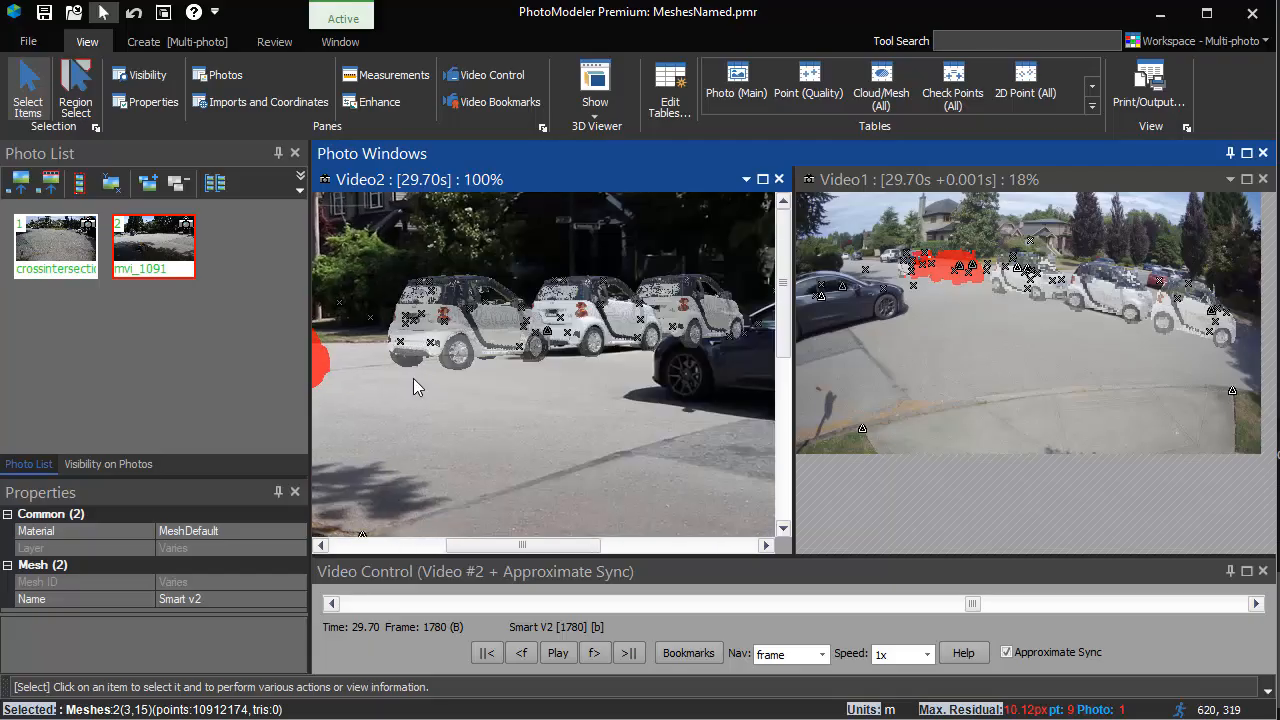
{"action": "left_click", "coordinate": [532, 374], "text": "shift"}
{"action": "left_click", "coordinate": [587, 344], "text": "shift"}
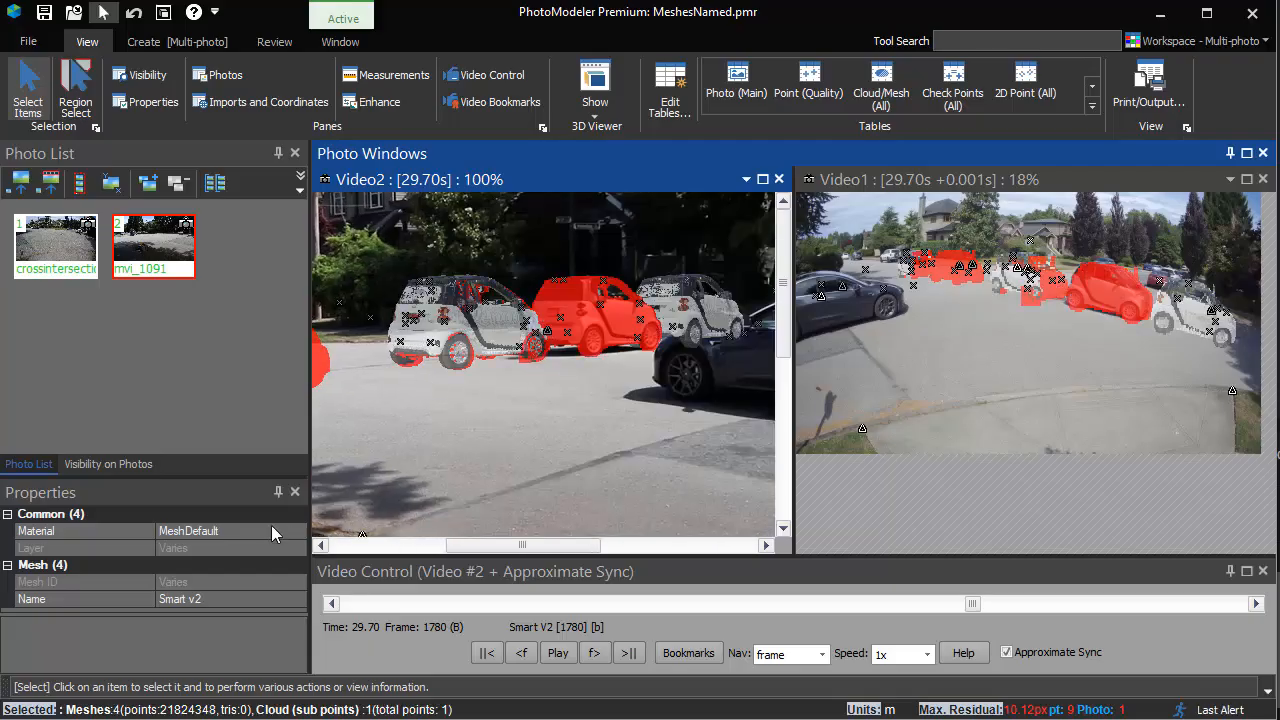
{"action": "left_click", "coordinate": [228, 596]}
{"action": "key", "text": "ctrl+a"}
{"action": "type", "text": "CarVid"}
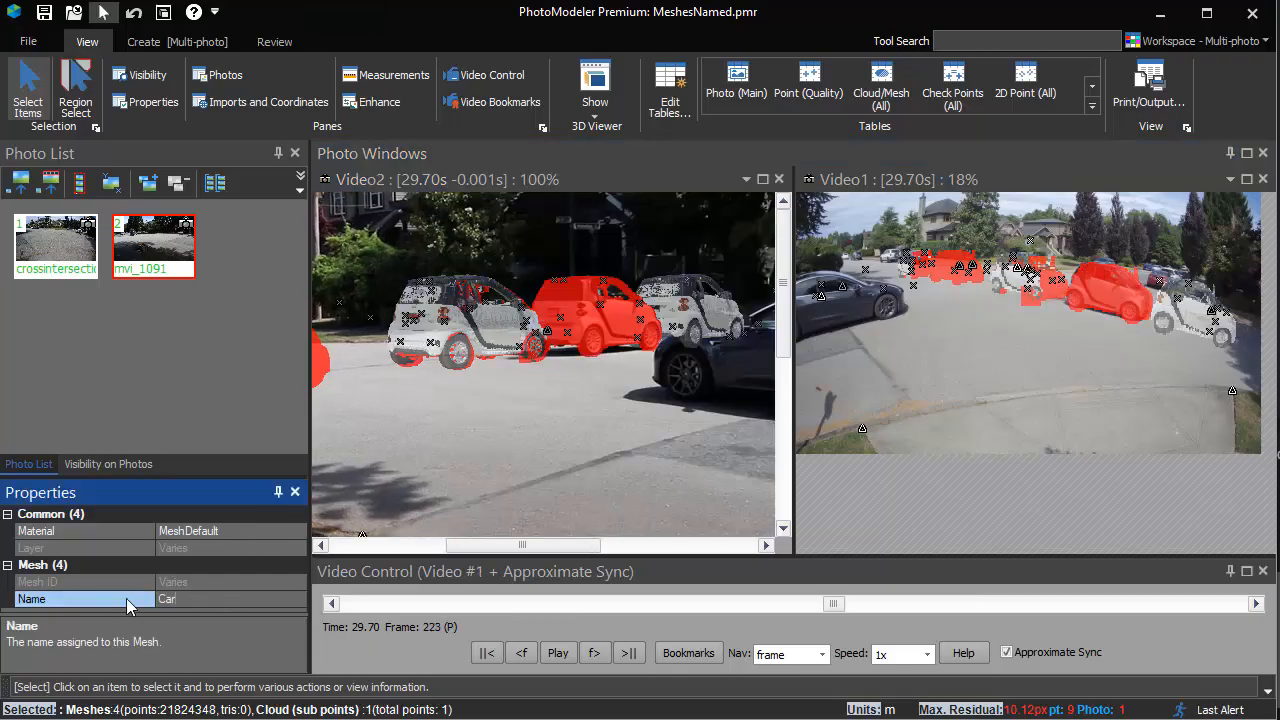
{"action": "type", "text": "eo2"}
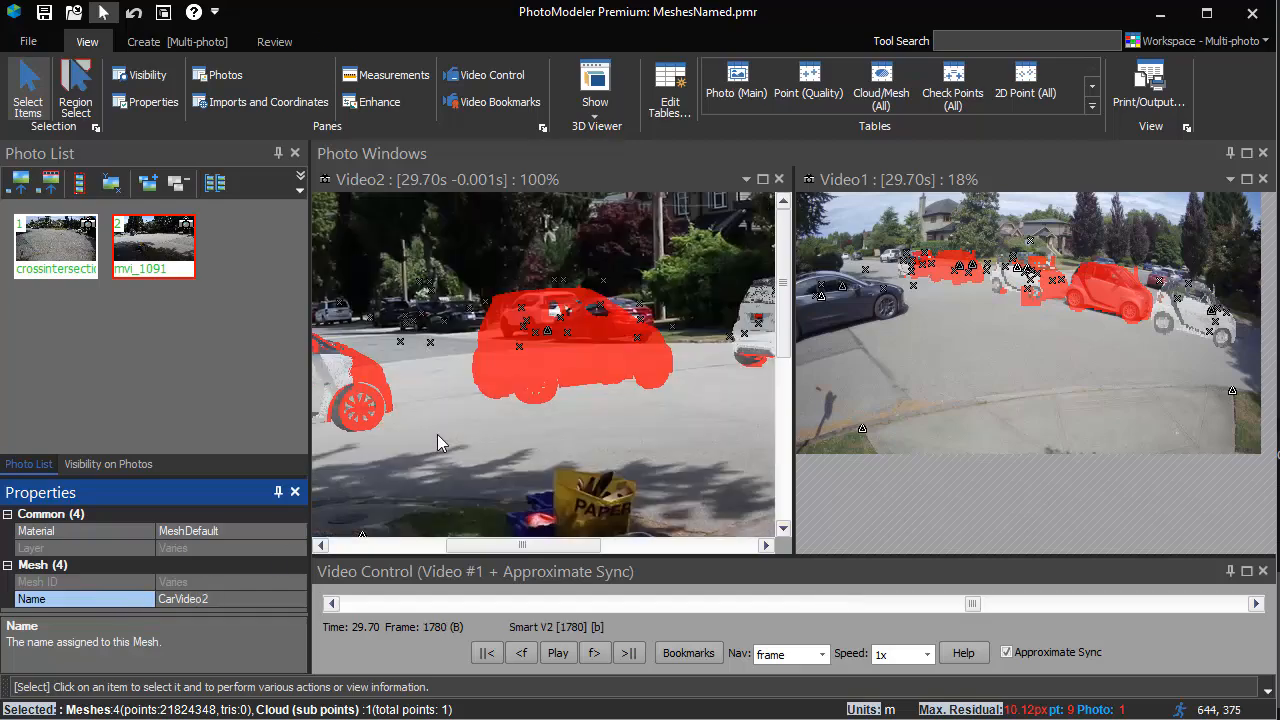
{"action": "left_click", "coordinate": [437, 434]}
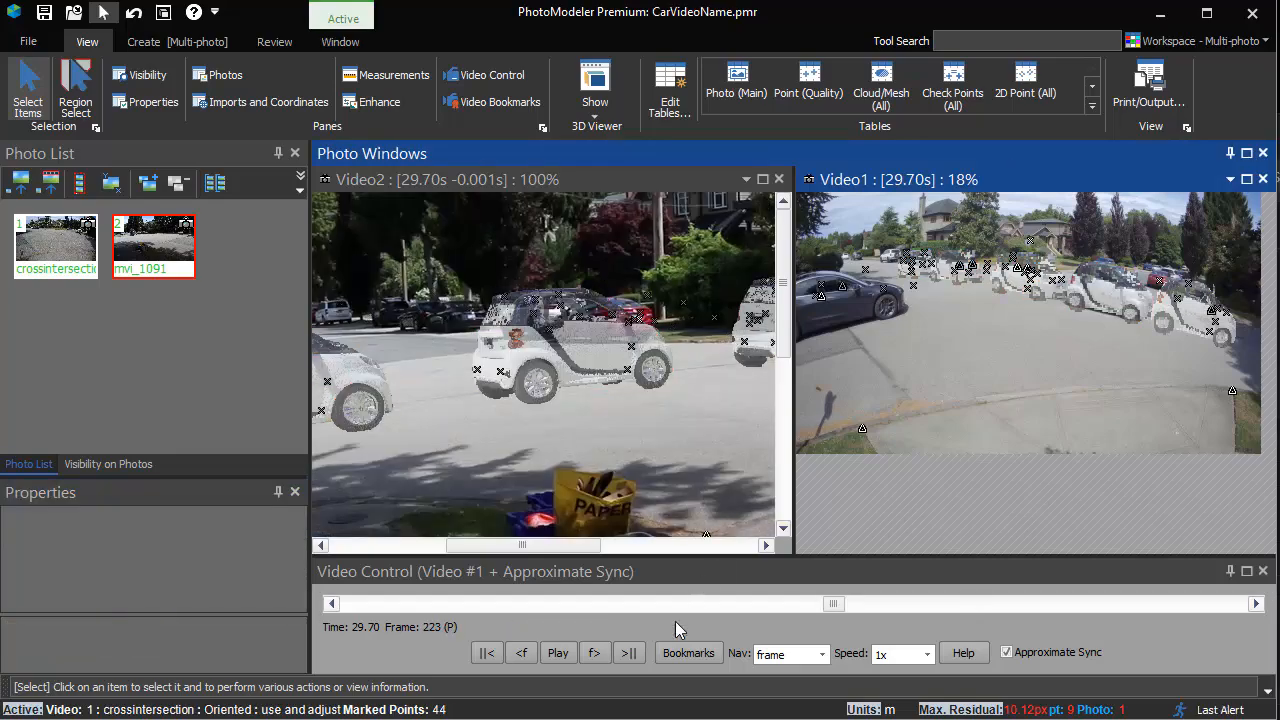
Generate a video report from the video bookmarks and save it as CarIn2Videos.csv
{"action": "left_click", "coordinate": [672, 652]}
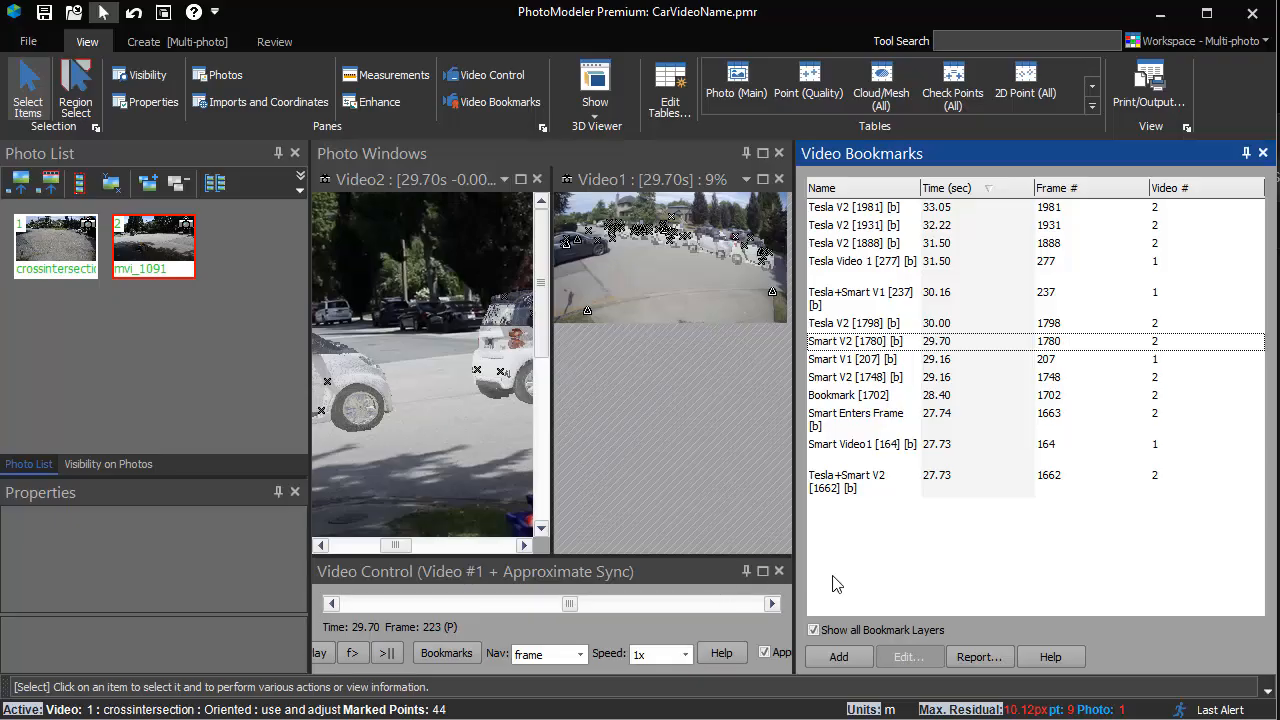
{"action": "left_click", "coordinate": [979, 657]}
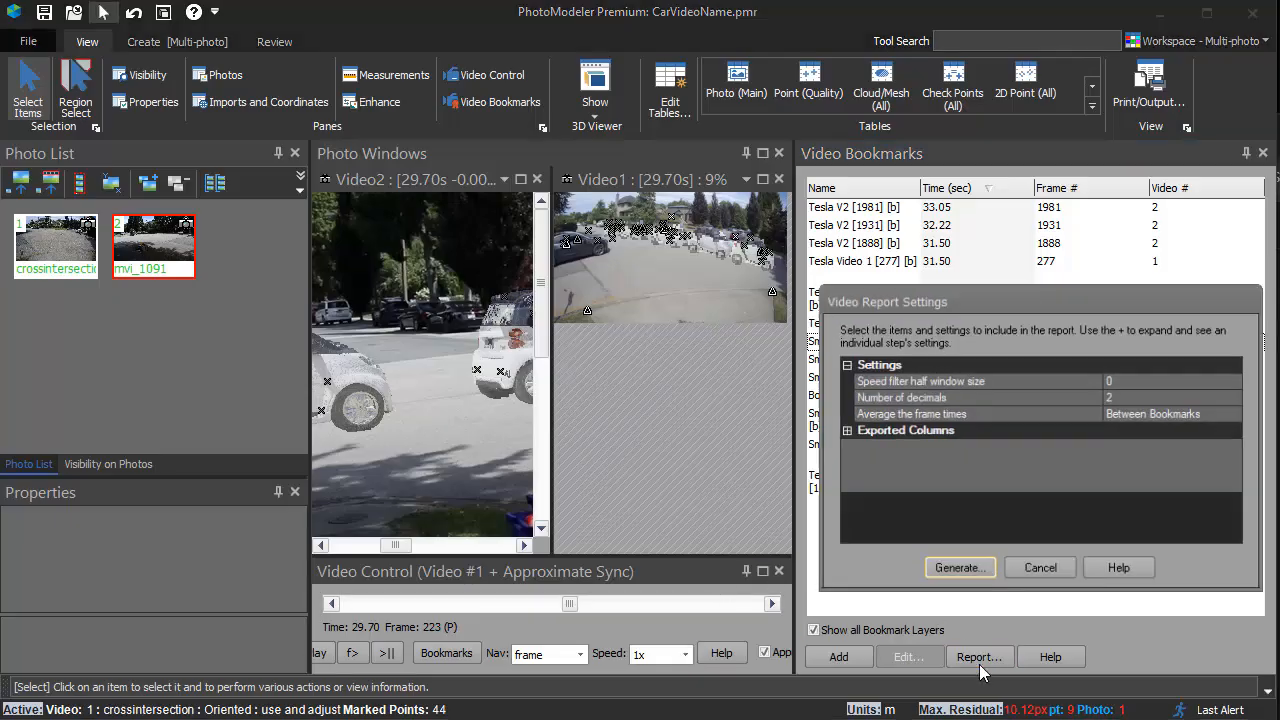
{"action": "left_click", "coordinate": [951, 577]}
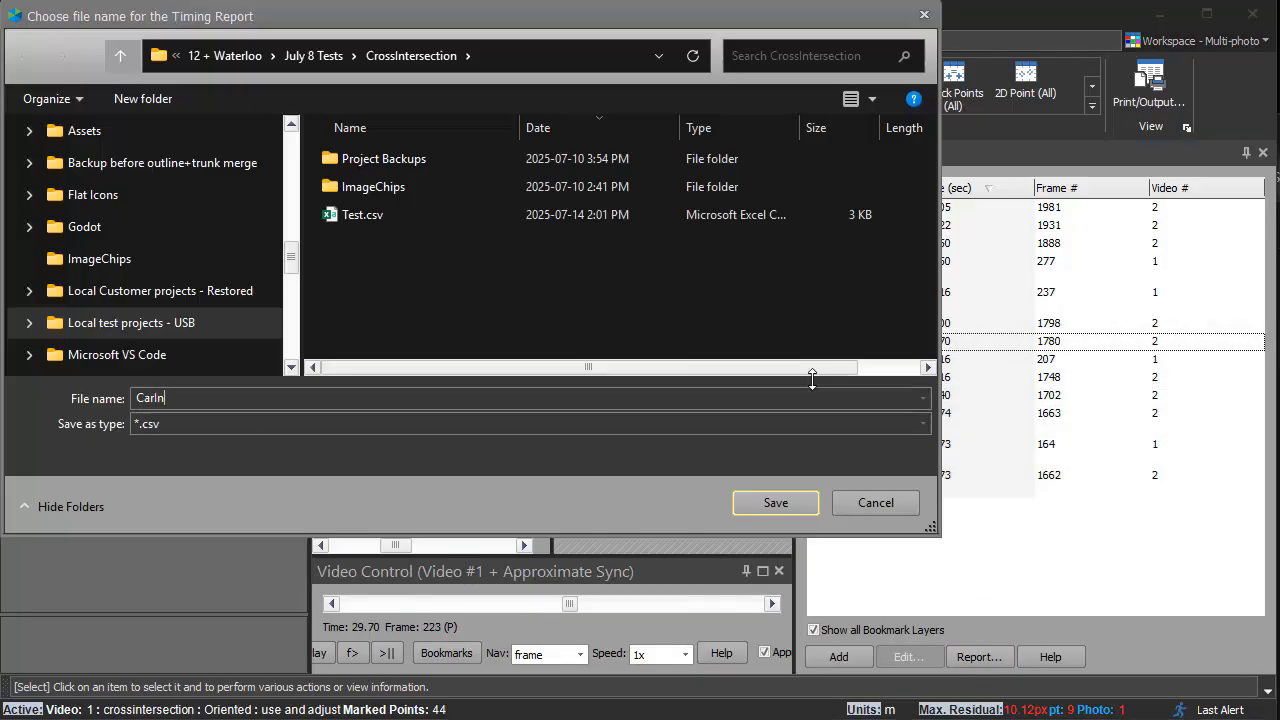
{"action": "type", "text": "Videos"}
{"action": "key", "text": "Return"}
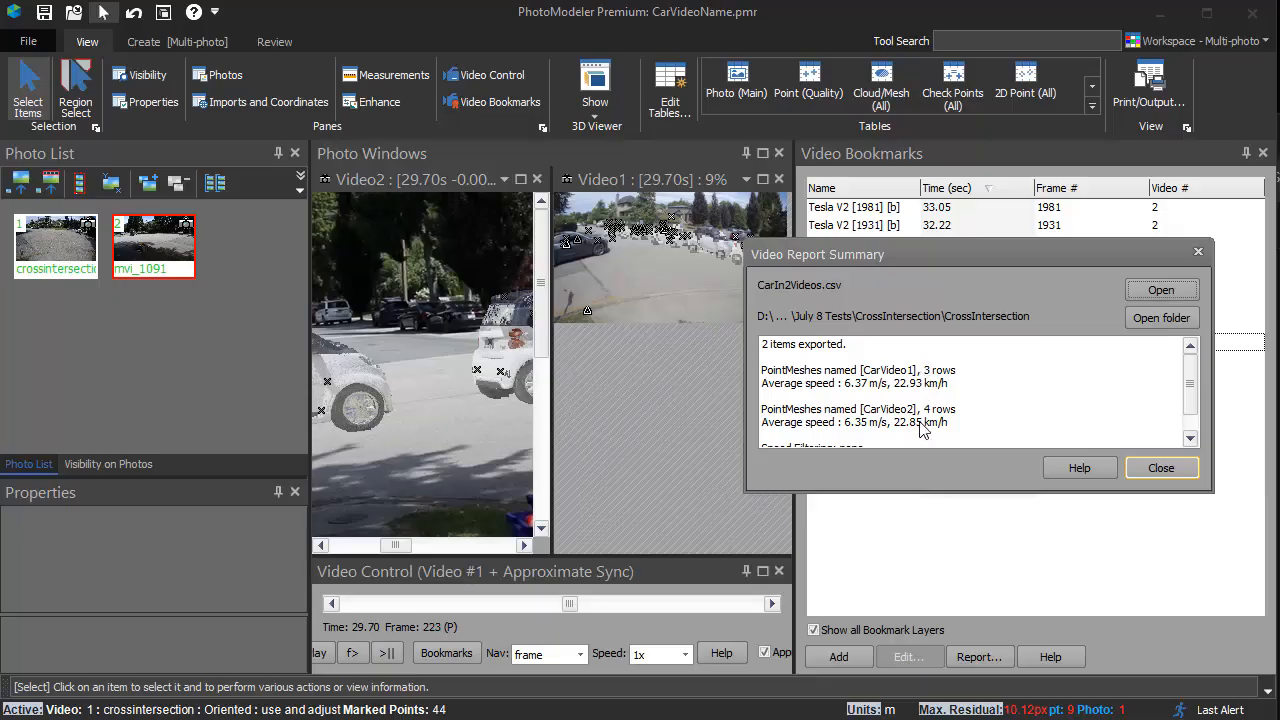
Open the CarIn2Videos report in the spreadsheet to review both videos' rows, and close the report summary
{"action": "left_click", "coordinate": [1146, 292]}
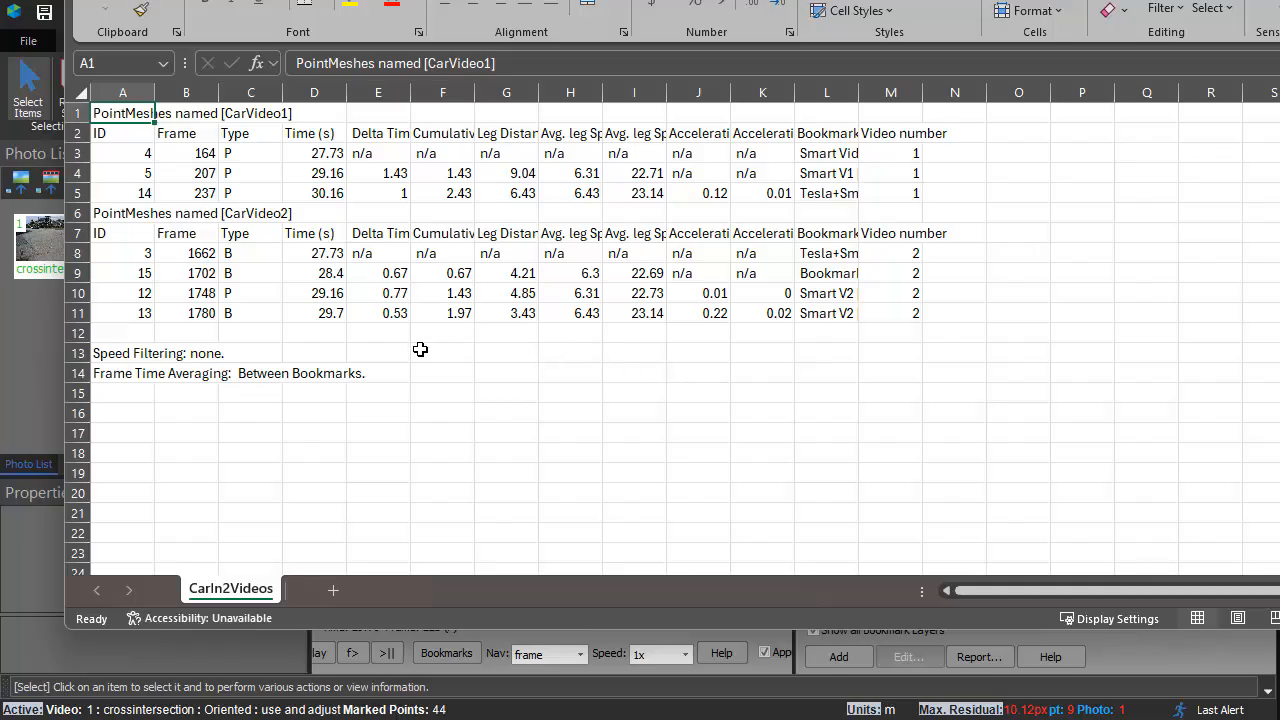
{"action": "left_click", "coordinate": [28, 497]}
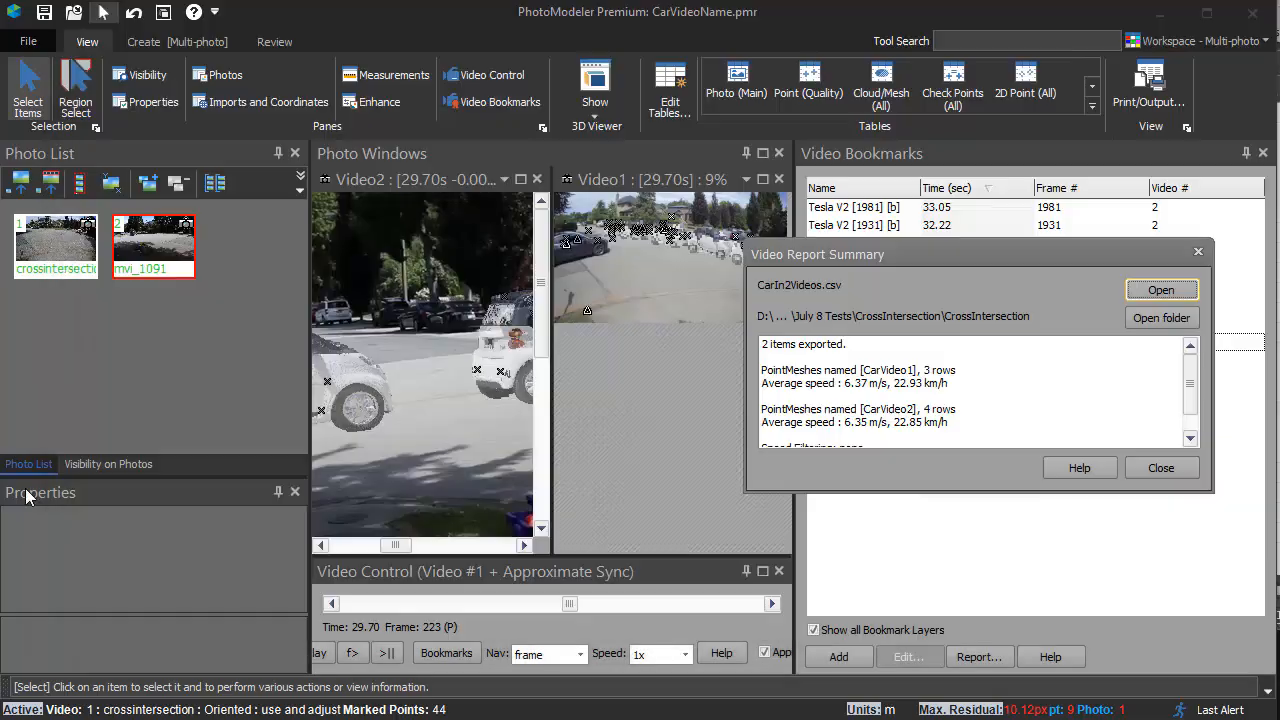
{"action": "left_click", "coordinate": [1162, 467]}
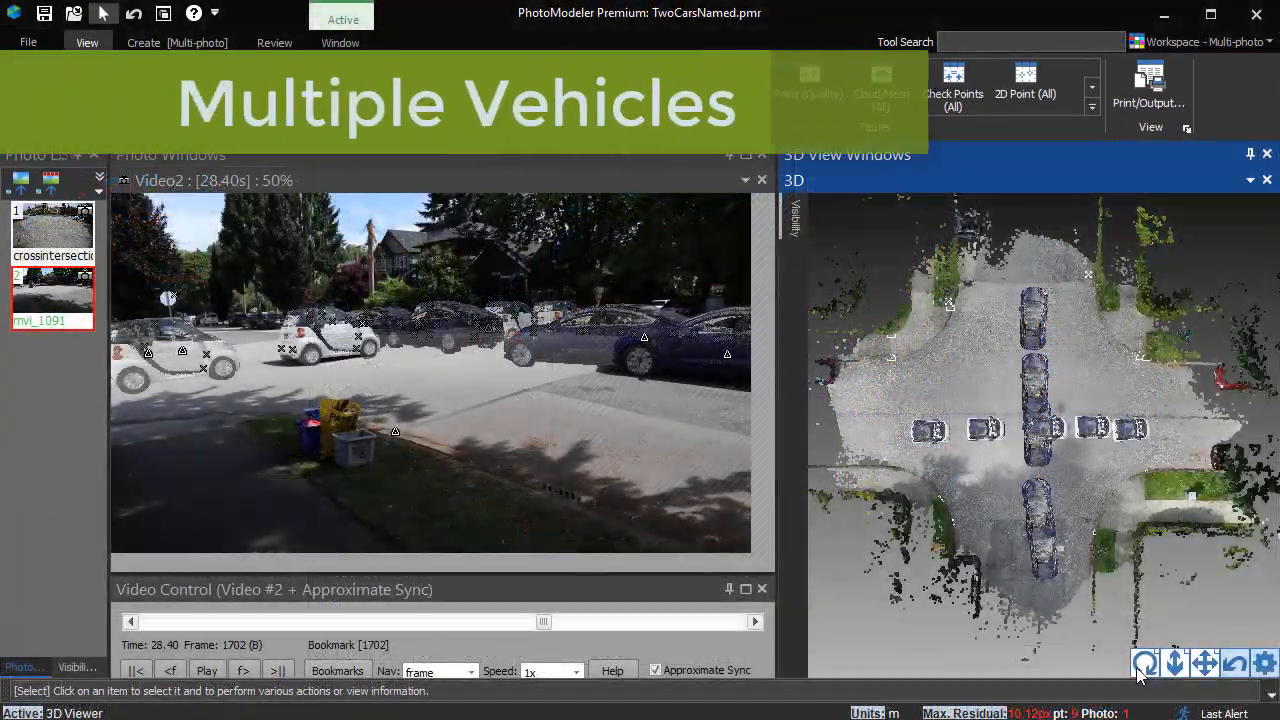
Generate a video report for both vehicles in the TwoCarsNamed project and save it as TwoCars.csv
{"action": "mouse_move", "coordinate": [1144, 669]}
{"action": "left_mouse_down"}
{"action": "mouse_move", "coordinate": [1138, 590]}
{"action": "mouse_move", "coordinate": [1115, 575]}
{"action": "mouse_move", "coordinate": [1080, 585]}
{"action": "mouse_move", "coordinate": [1155, 560]}
{"action": "mouse_move", "coordinate": [1175, 595]}
{"action": "mouse_move", "coordinate": [1144, 668]}
{"action": "left_mouse_up"}
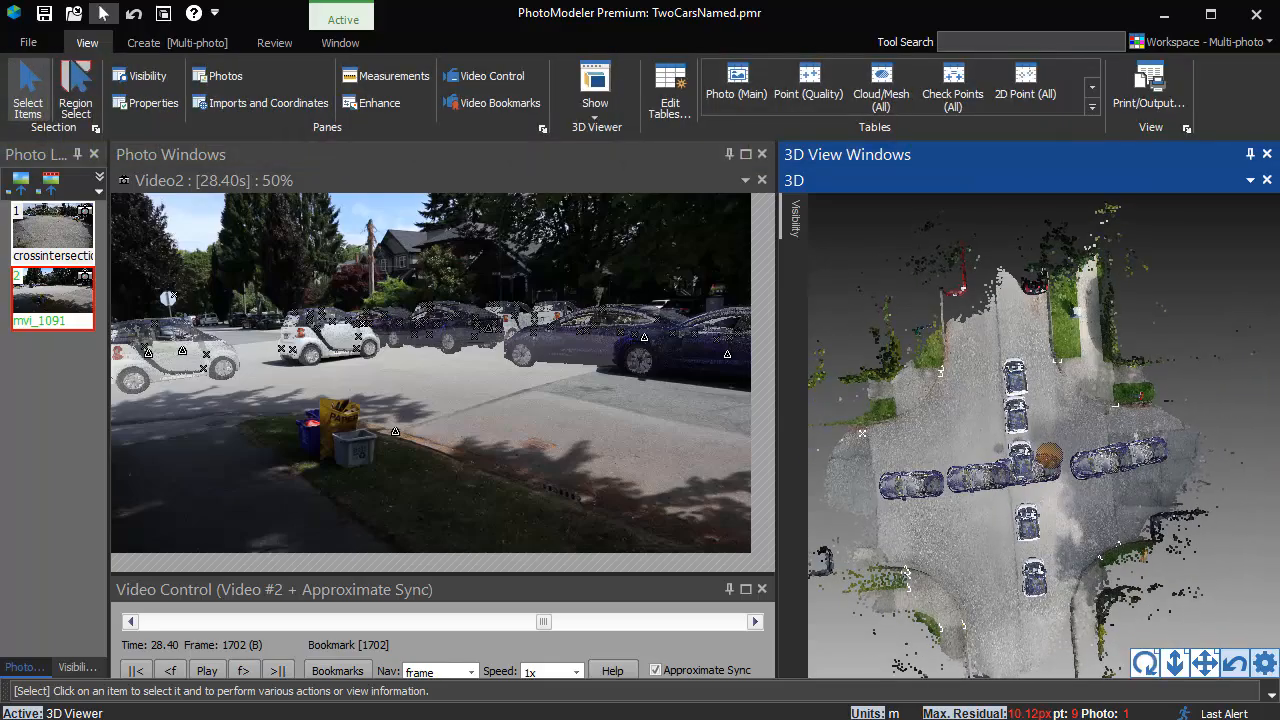
{"action": "left_click", "coordinate": [337, 671]}
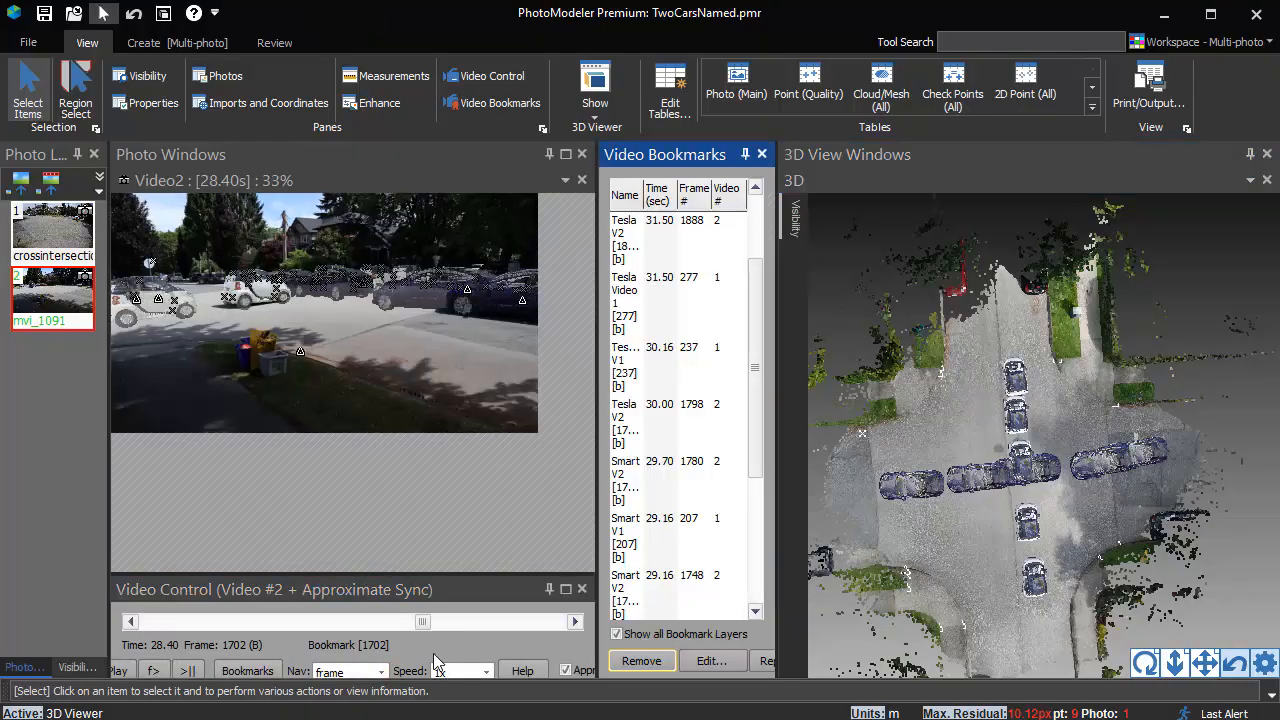
{"action": "left_click", "coordinate": [762, 661]}
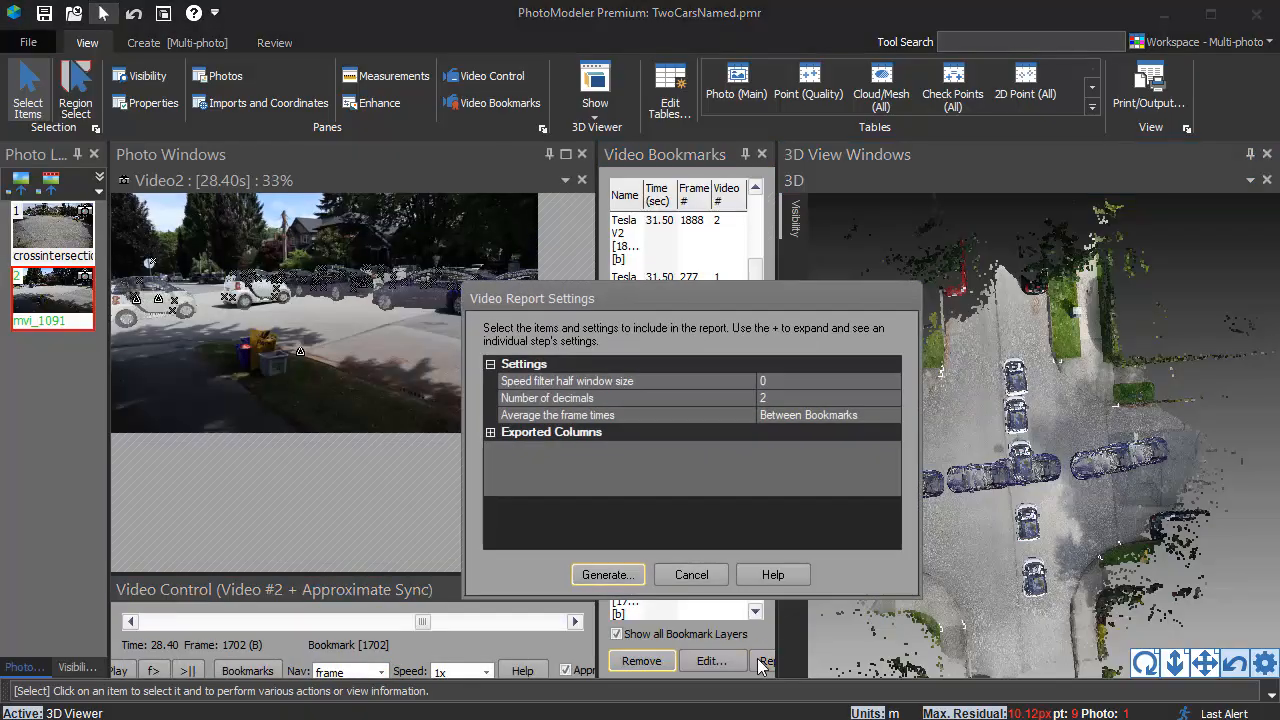
{"action": "left_click", "coordinate": [630, 577]}
{"action": "type", "text": "TwoCars"}
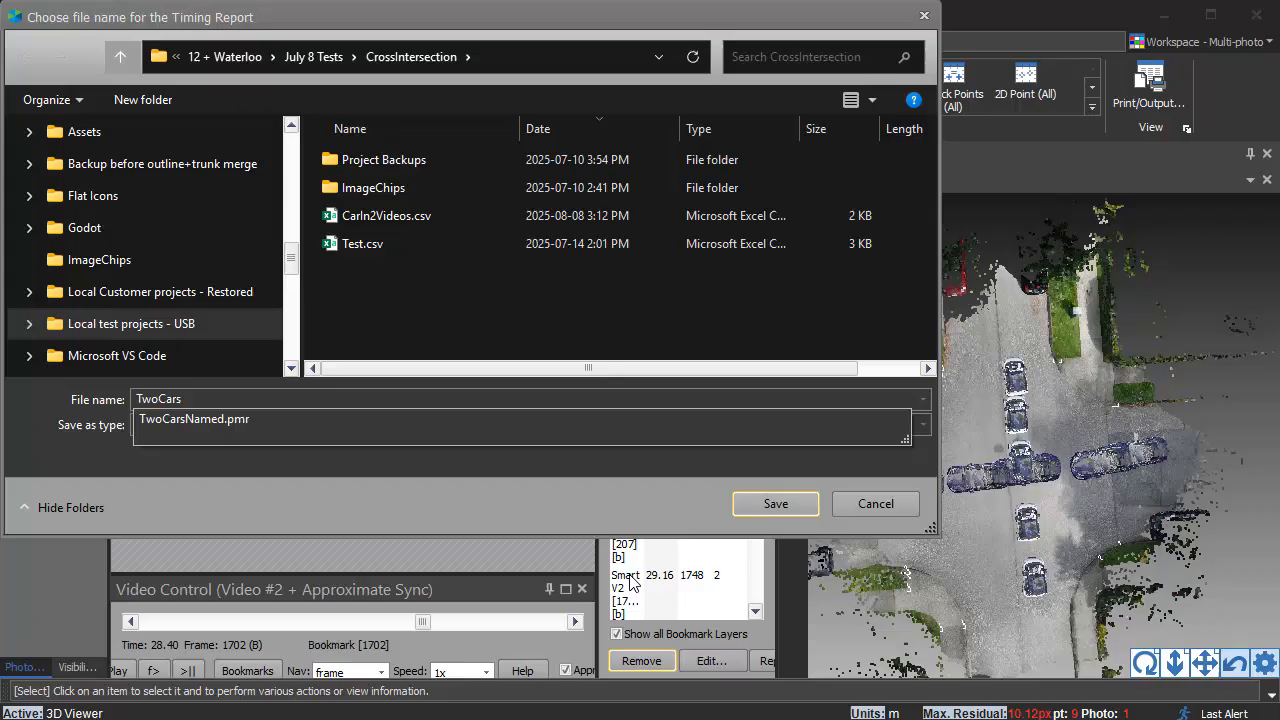
{"action": "key", "text": "Return"}
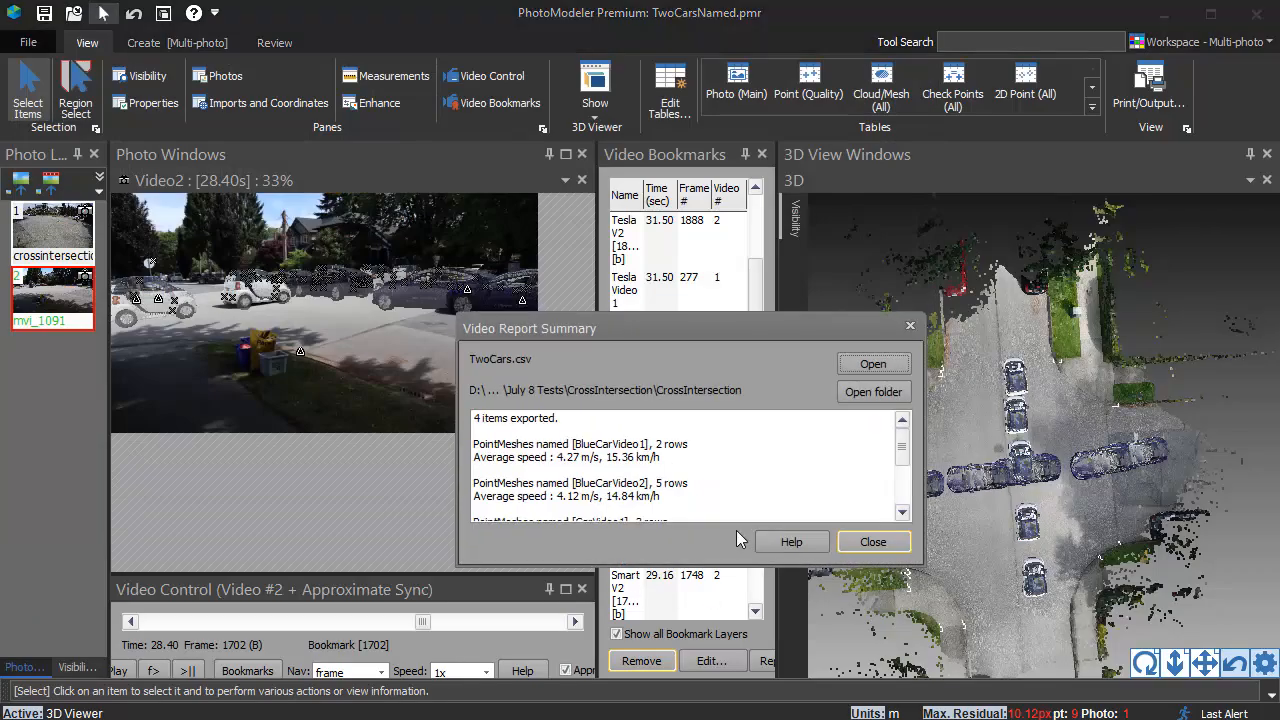
Open the TwoCars report in the spreadsheet to review the rows for both vehicles, and close the report summary
{"action": "mouse_move", "coordinate": [903, 453]}
{"action": "left_mouse_down"}
{"action": "mouse_move", "coordinate": [900, 508]}
{"action": "mouse_move", "coordinate": [903, 440]}
{"action": "left_mouse_up"}
{"action": "left_click", "coordinate": [872, 364]}
{"action": "scroll", "coordinate": [714, 491], "scroll_direction": "down", "scroll_amount": 3}
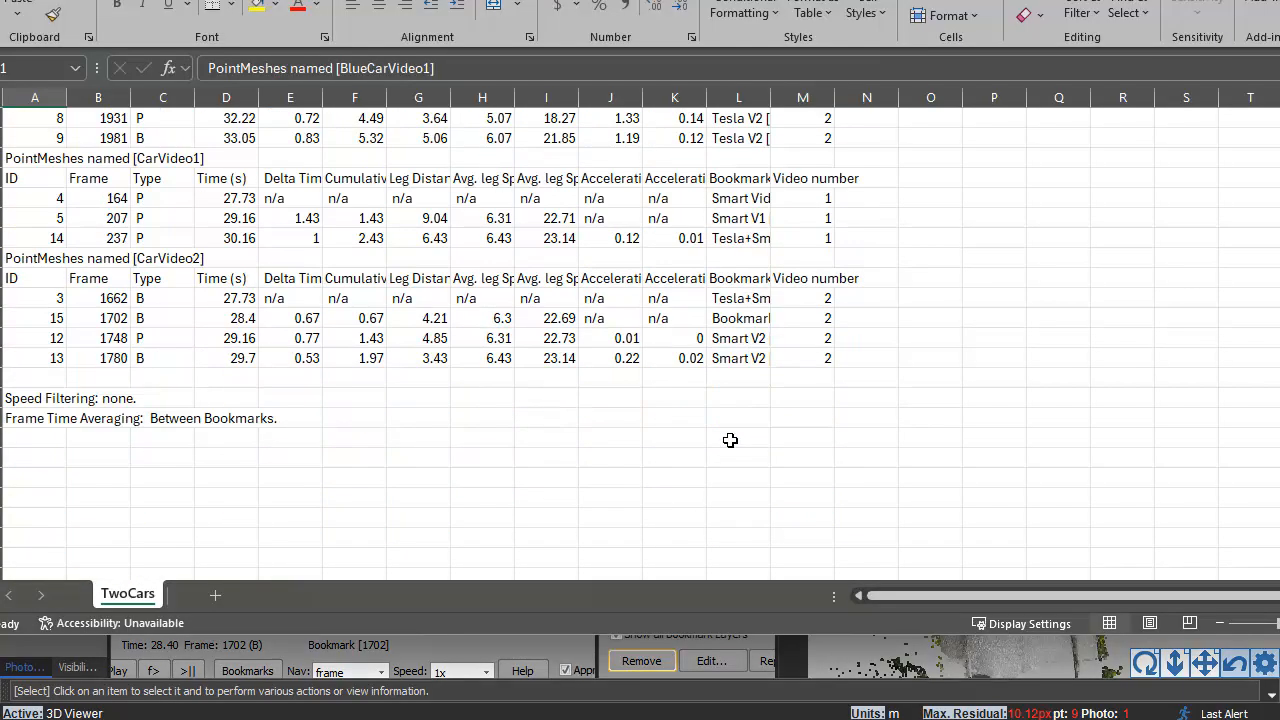
{"action": "scroll", "coordinate": [731, 437], "scroll_direction": "up", "scroll_amount": 3}
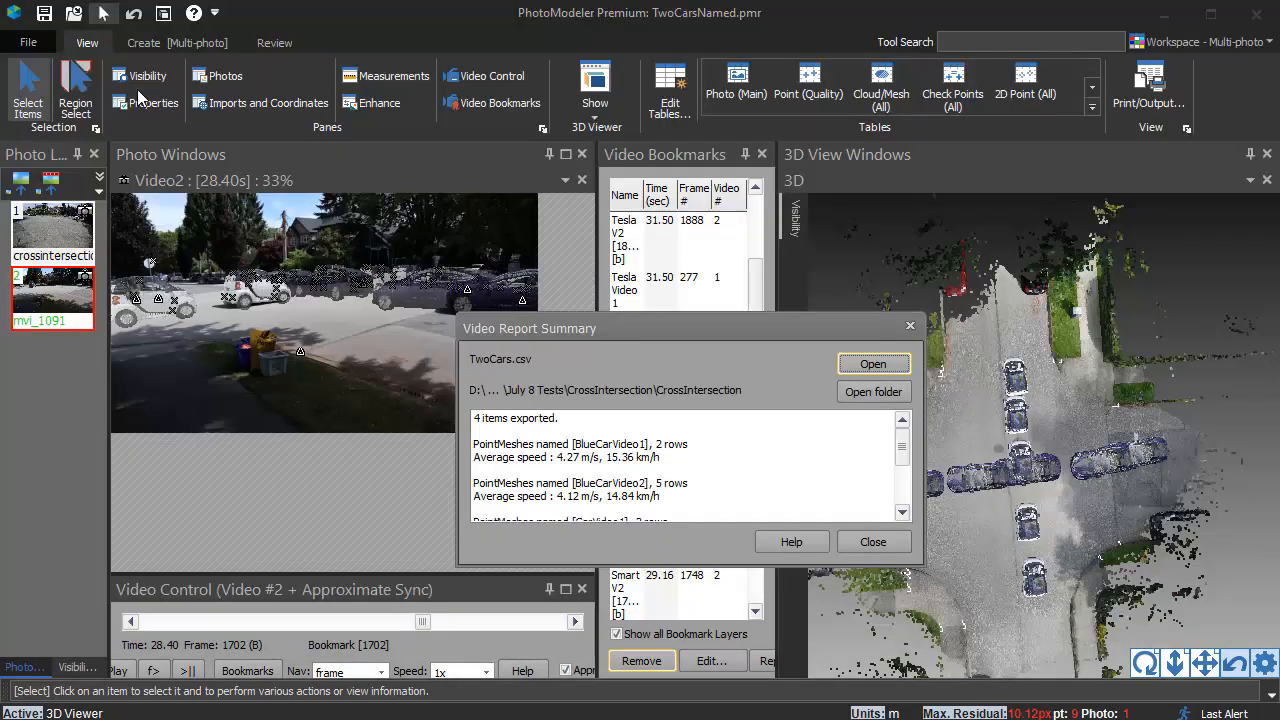
{"action": "left_click", "coordinate": [878, 545]}
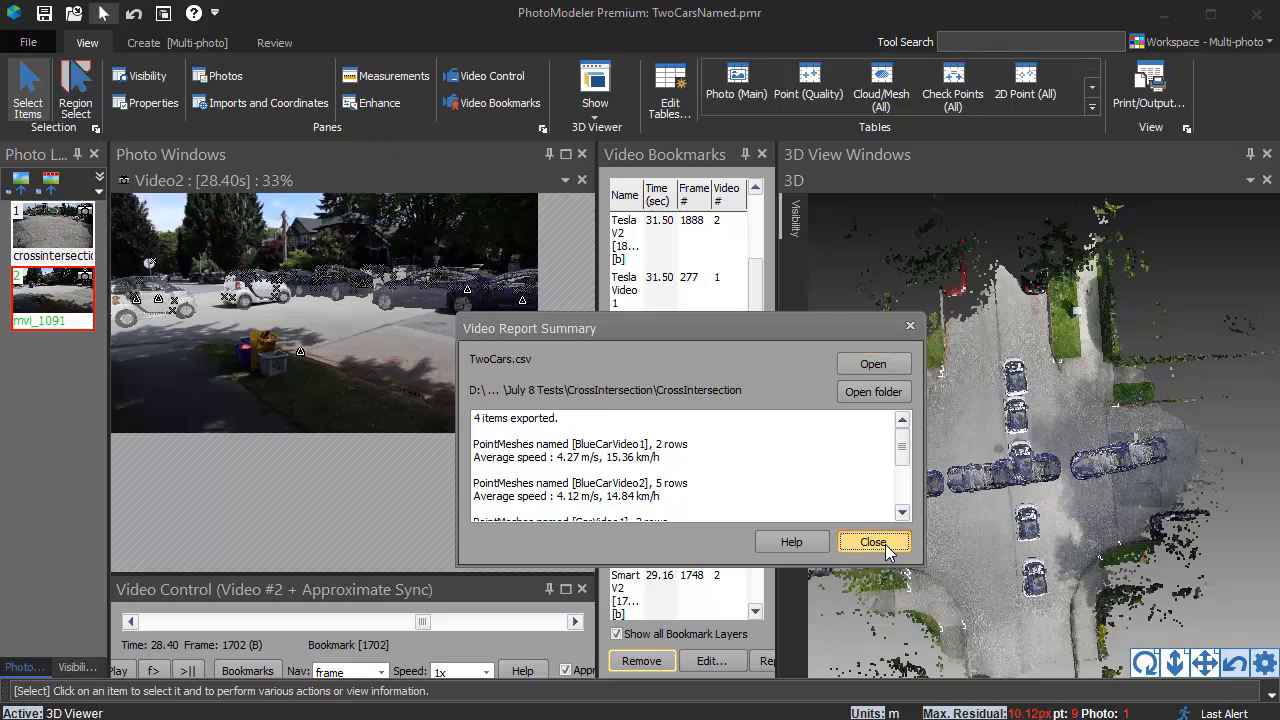